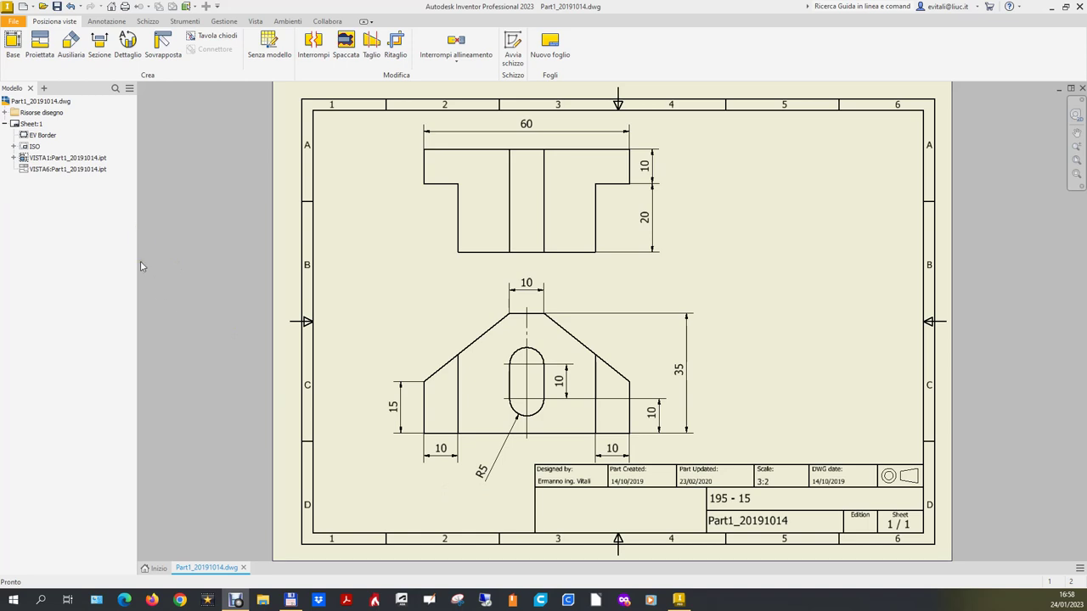
# Show the new-file templates in the Profess folder under Miei.
pyautogui.click(14, 24)
pyautogui.moveTo(38, 65)
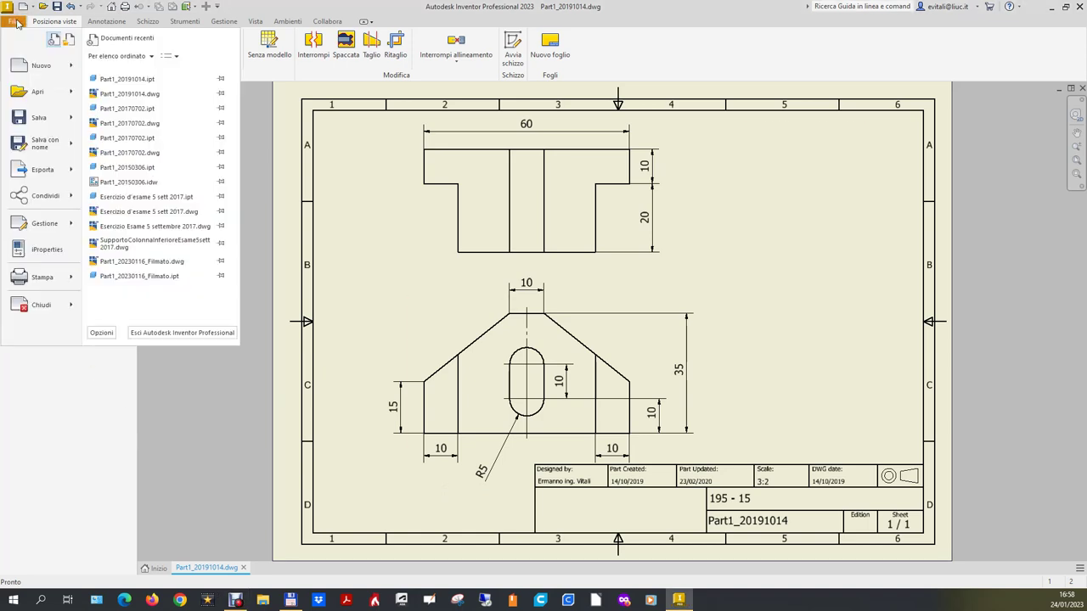
pyautogui.click(30, 65)
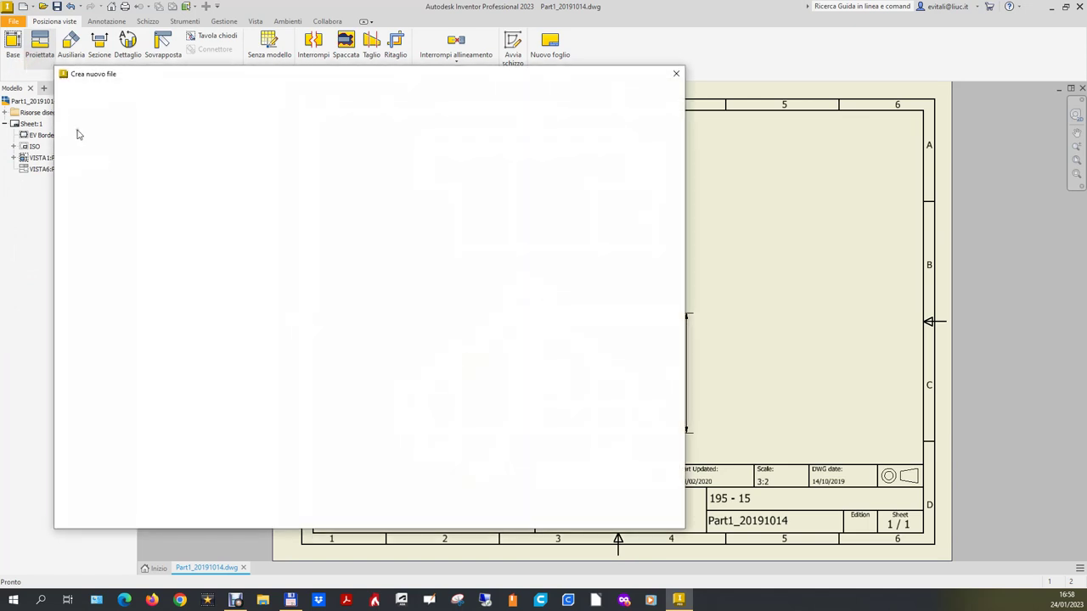
pyautogui.click(71, 141)
pyautogui.click(126, 152)
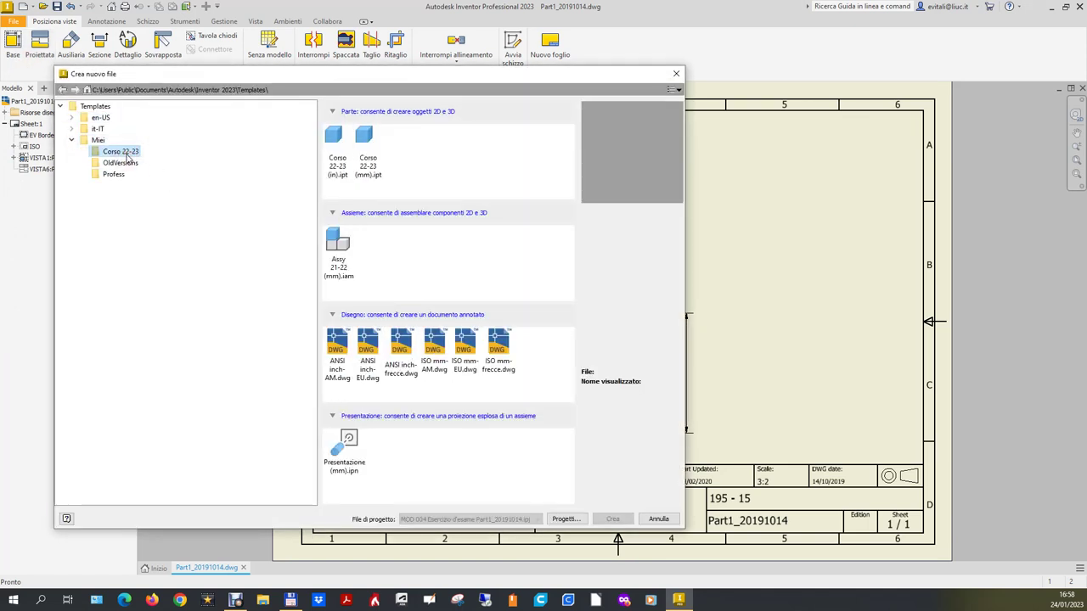
pyautogui.click(119, 175)
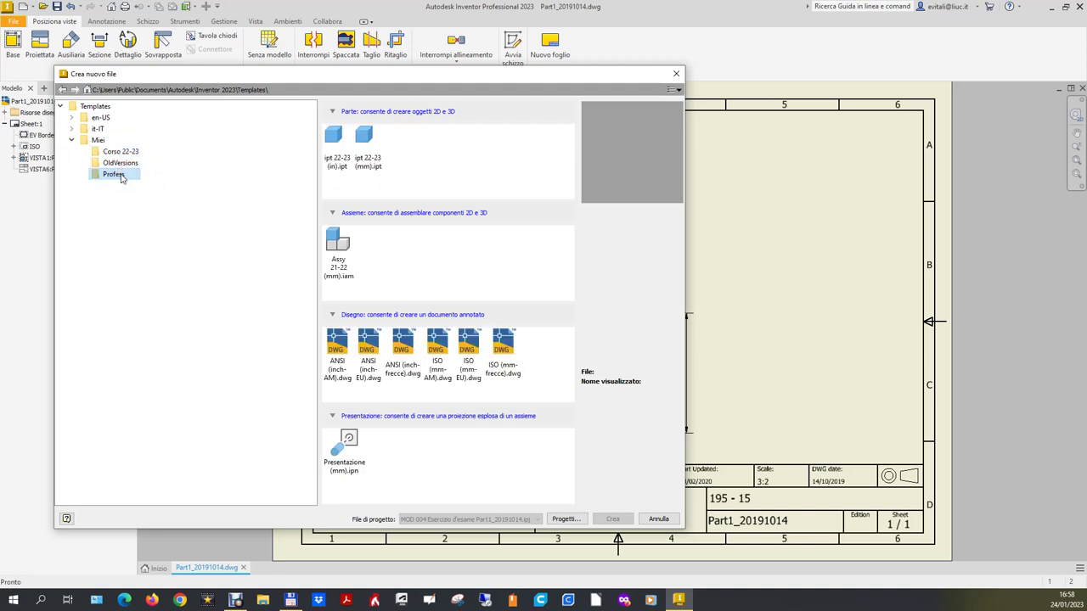
# Create a new part, Parte1, from the ipt 22-23 (mm) template.
pyautogui.moveTo(639, 75)
pyautogui.mouseDown()
pyautogui.moveTo(710, 490)
pyautogui.moveTo(763, 522)
pyautogui.mouseUp()
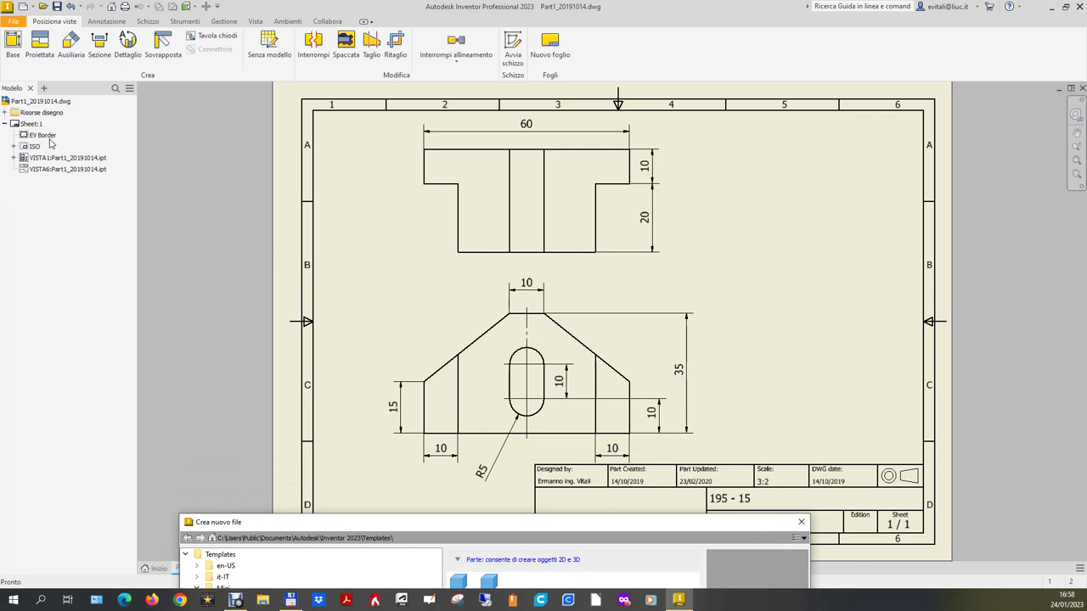
pyautogui.click(34, 124)
pyautogui.moveTo(515, 522); pyautogui.dragTo(413, 181)
pyautogui.click(386, 250)
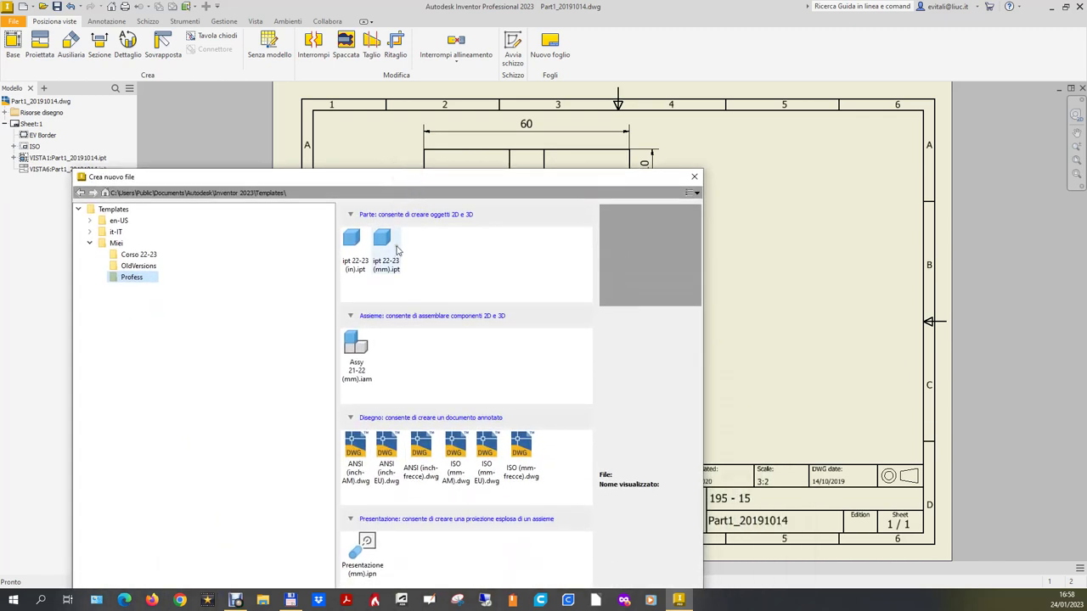
pyautogui.doubleClick(391, 256)
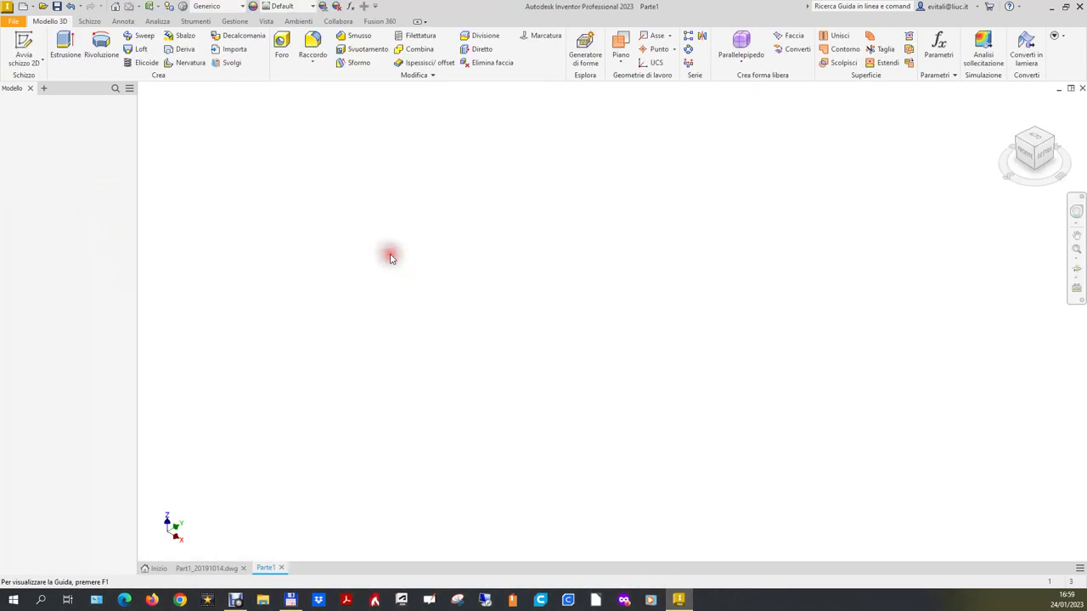
# Tile Parte1 vertically beside the reference drawing and make the drawing window active.
pyautogui.click(1070, 566)
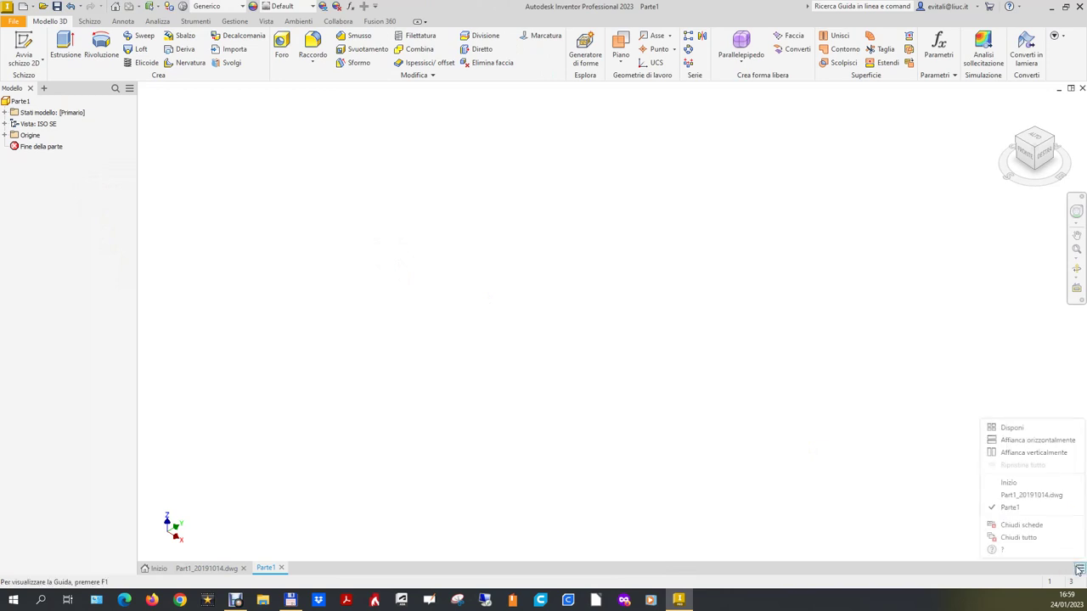
pyautogui.click(1020, 453)
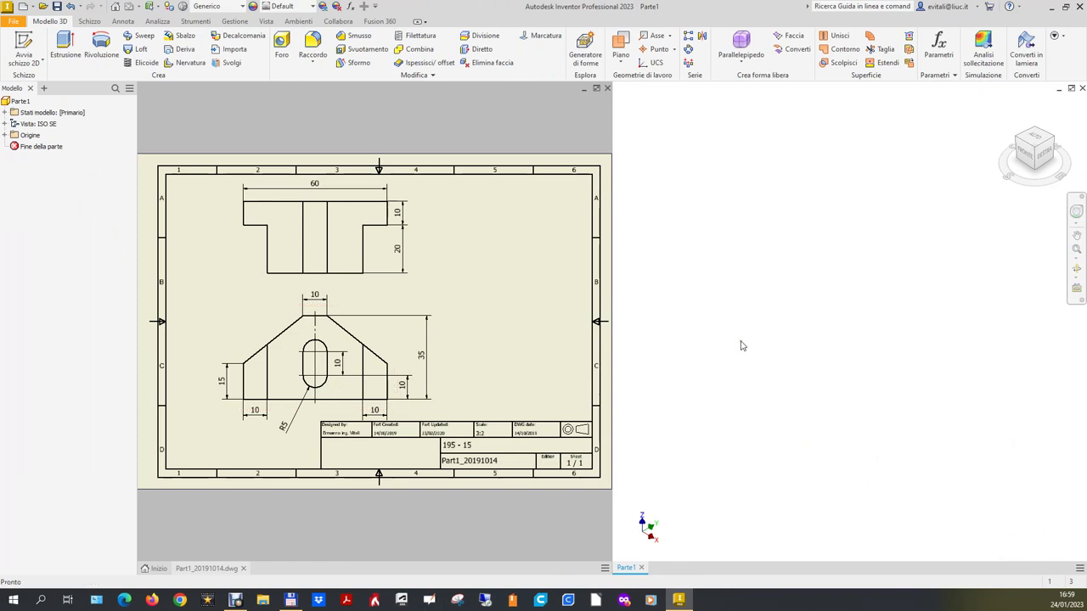
pyautogui.click(582, 516)
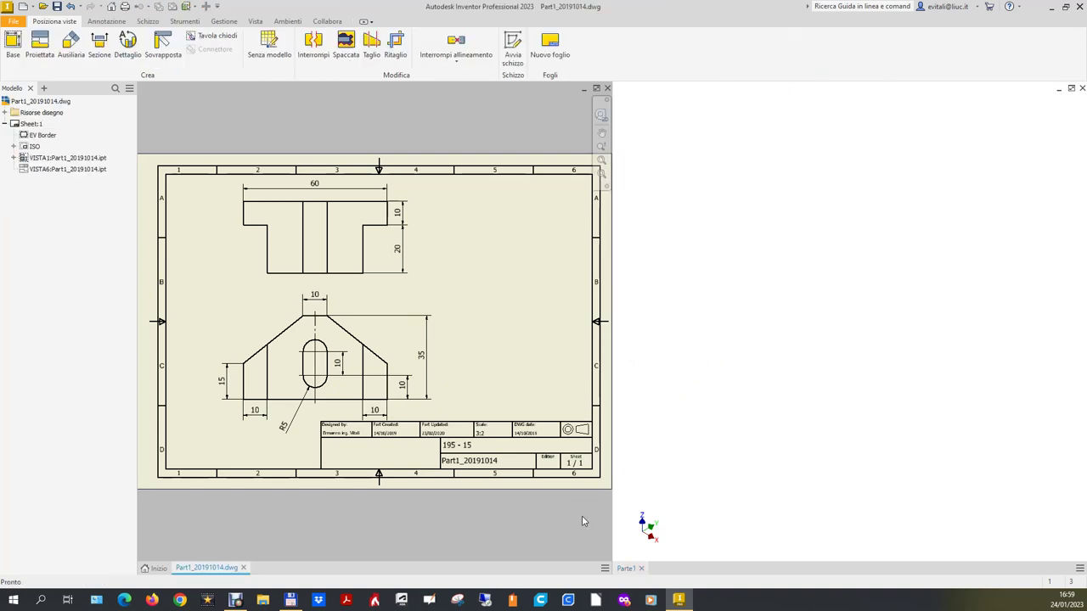
# Create a new drawing, Disegno1, from the Profess ISO (mm-AM).dwg template.
pyautogui.click(14, 24)
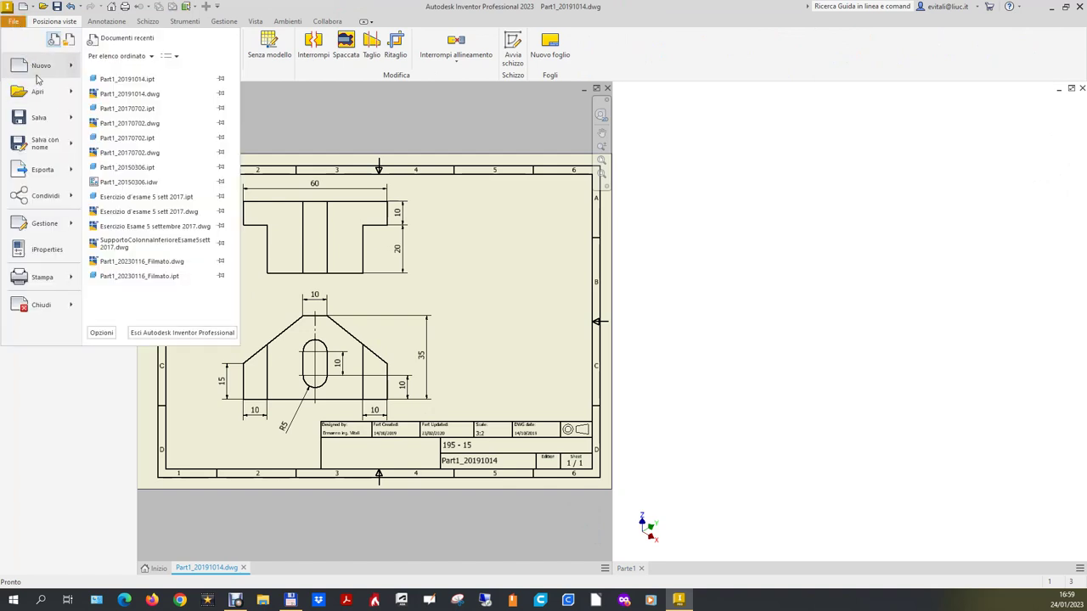
pyautogui.click(36, 68)
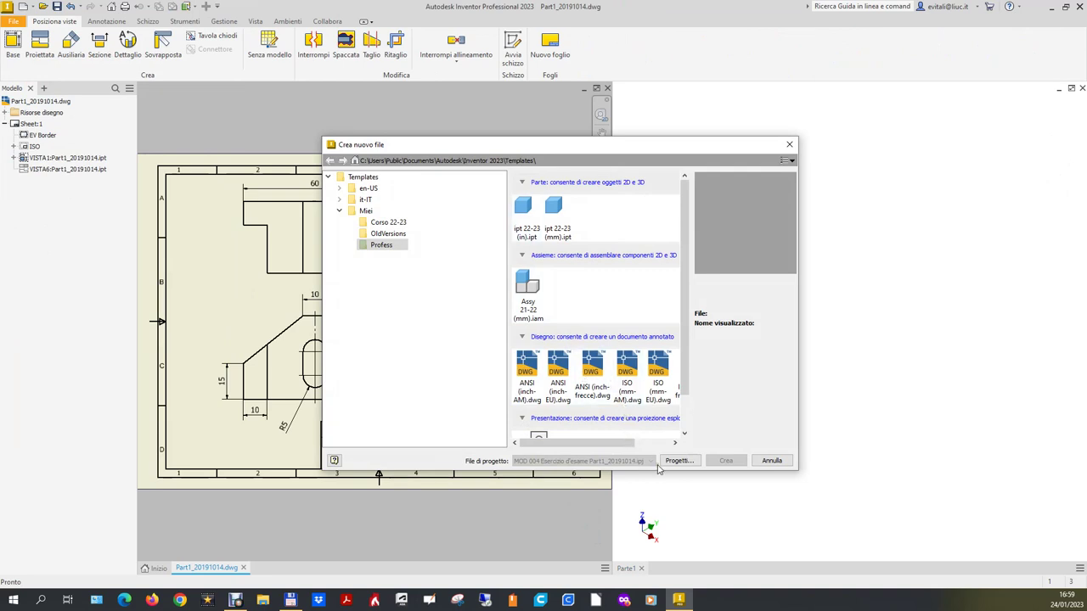
pyautogui.moveTo(584, 163)
pyautogui.mouseDown()
pyautogui.moveTo(922, 219)
pyautogui.moveTo(532, 103)
pyautogui.mouseUp()
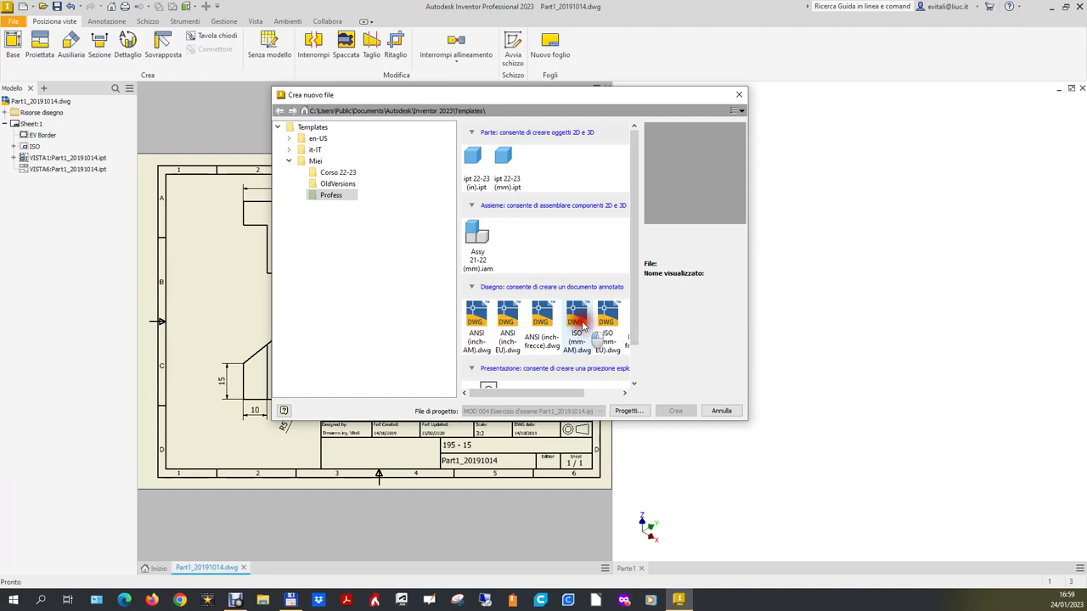
pyautogui.doubleClick(577, 318)
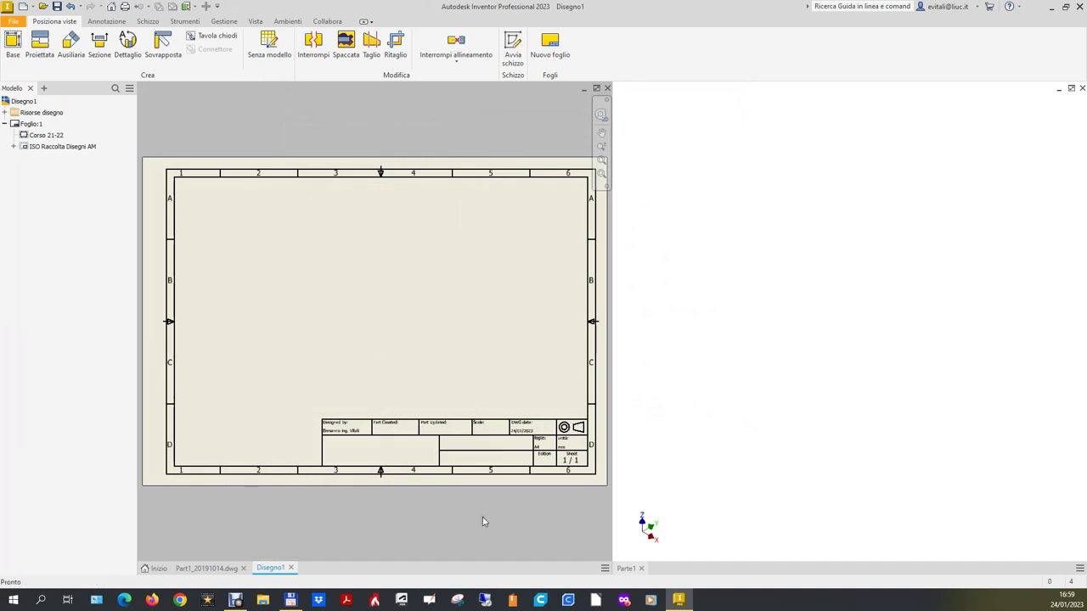
# Dock Disegno1 above Part1_20191014.dwg in the left pane and reactivate Parte1 on the right.
pyautogui.moveTo(269, 568)
pyautogui.mouseDown()
pyautogui.moveTo(380, 478)
pyautogui.moveTo(619, 385)
pyautogui.mouseUp()
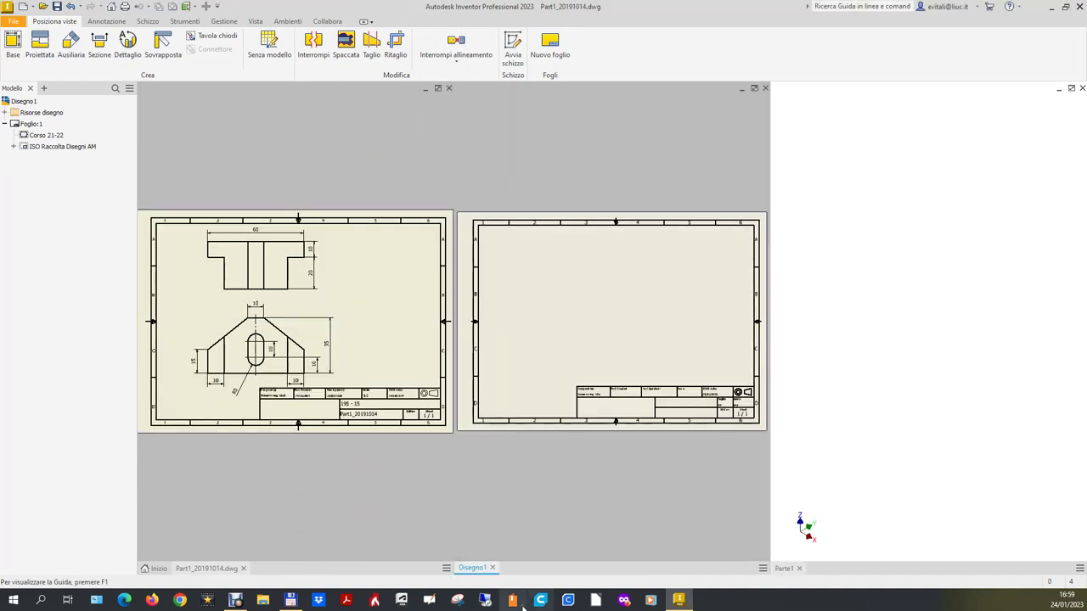
pyautogui.moveTo(476, 571); pyautogui.dragTo(216, 569)
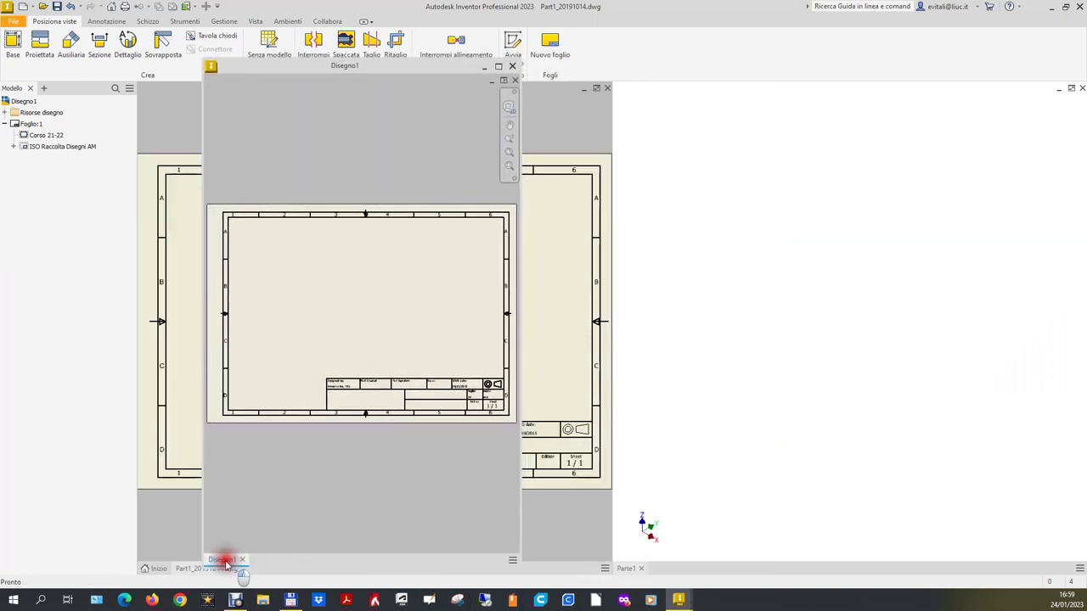
pyautogui.moveTo(216, 569); pyautogui.dragTo(256, 559)
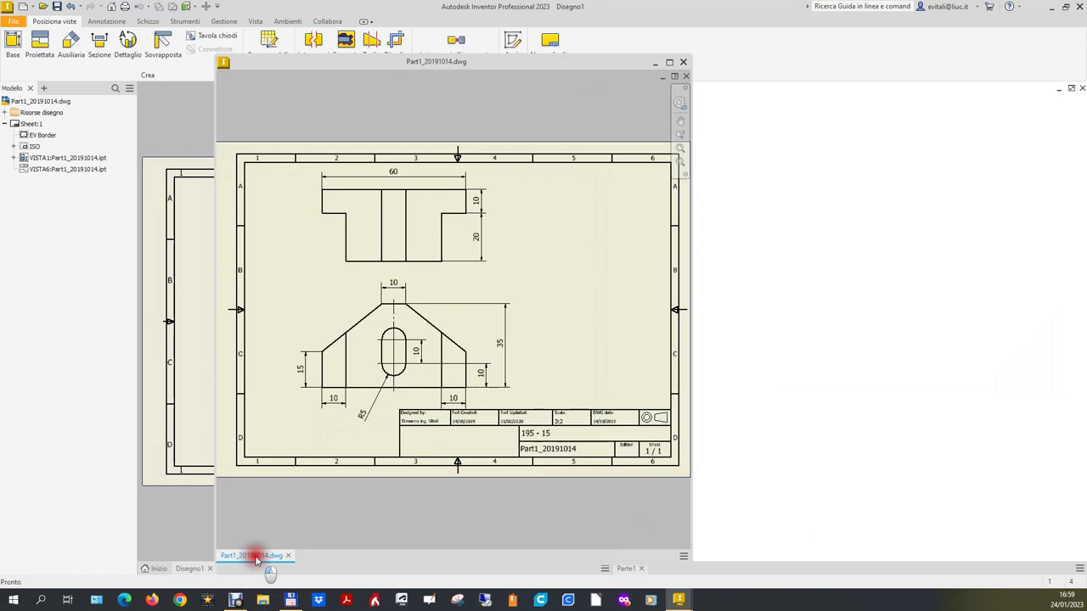
pyautogui.moveTo(254, 559); pyautogui.dragTo(274, 569)
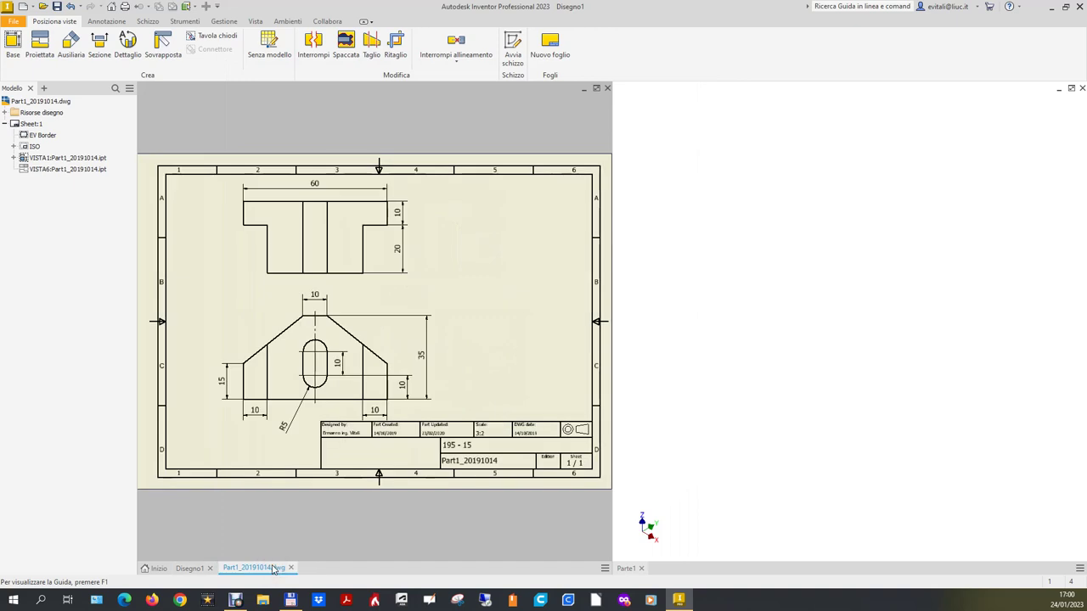
pyautogui.moveTo(252, 556)
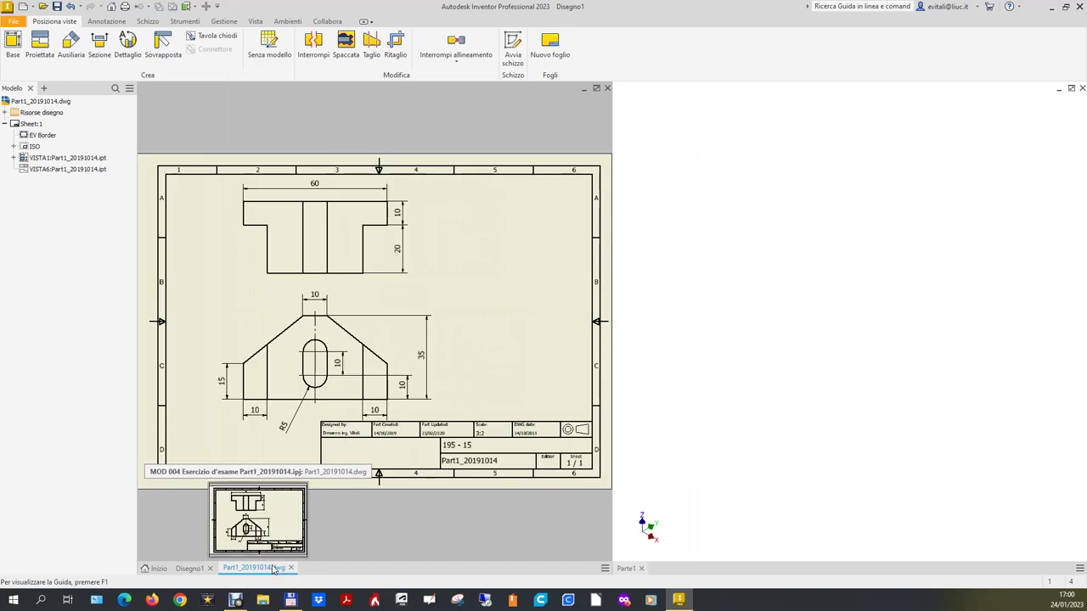
pyautogui.moveTo(274, 570); pyautogui.dragTo(269, 574)
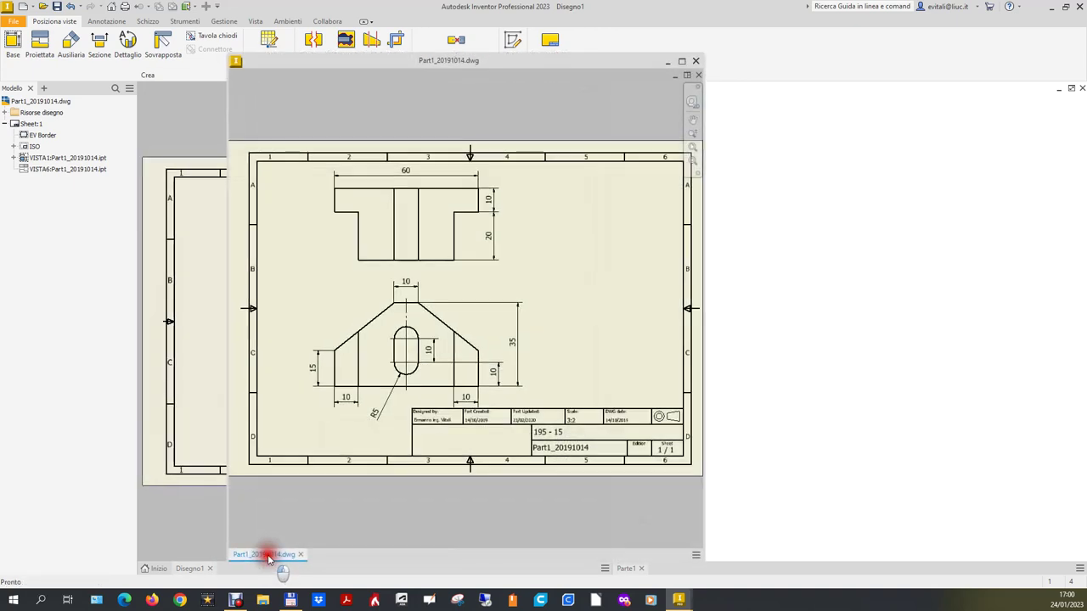
pyautogui.moveTo(269, 574); pyautogui.dragTo(270, 576)
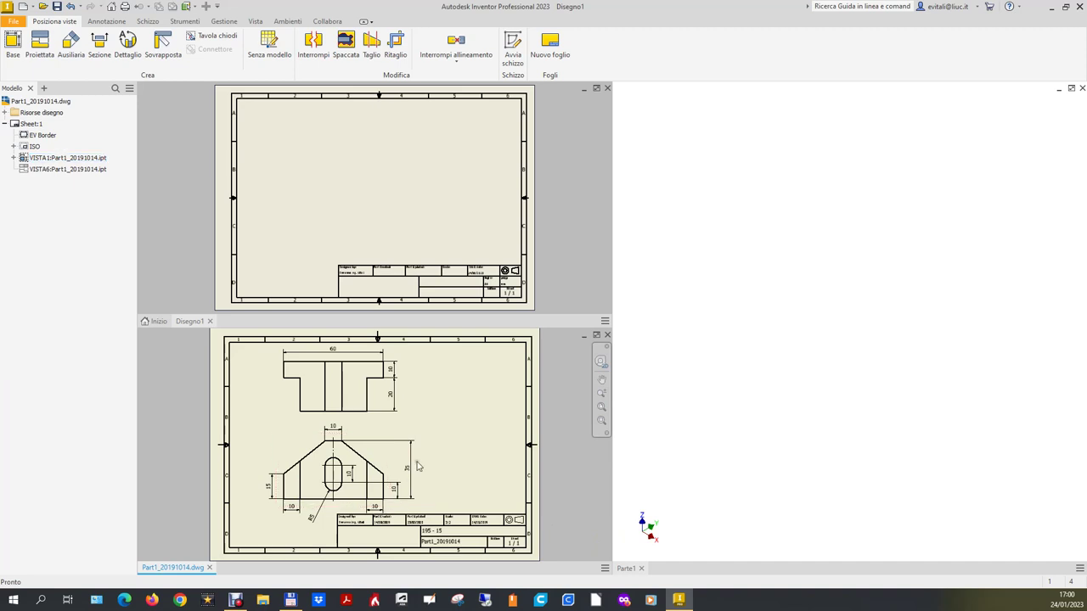
pyautogui.click(738, 356)
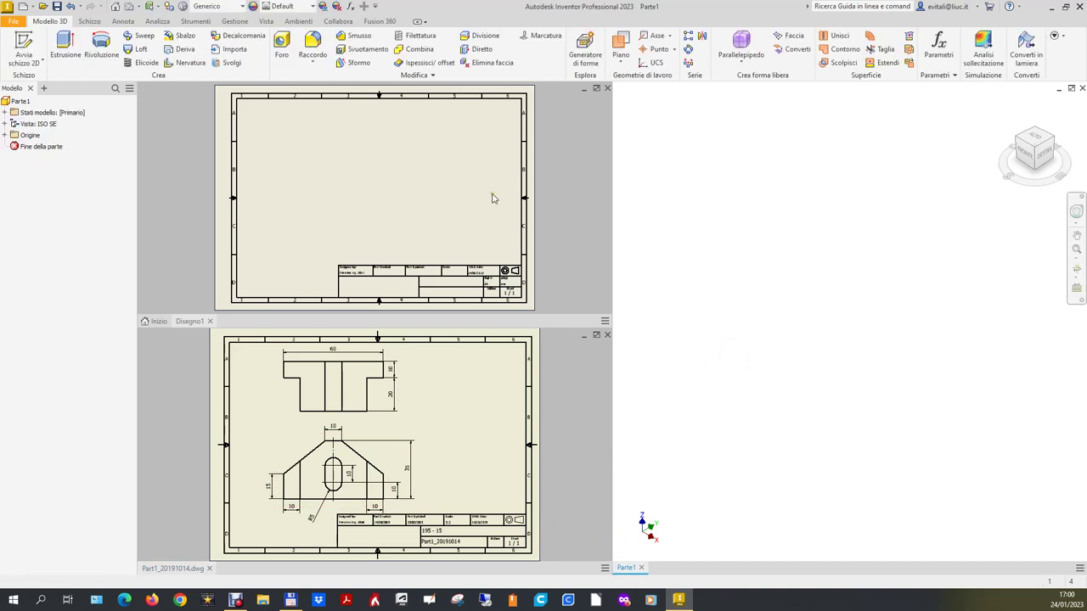
# Create a 2D sketch, Schizzo1, on Piano XZ from the Origine folder.
pyautogui.click(5, 136)
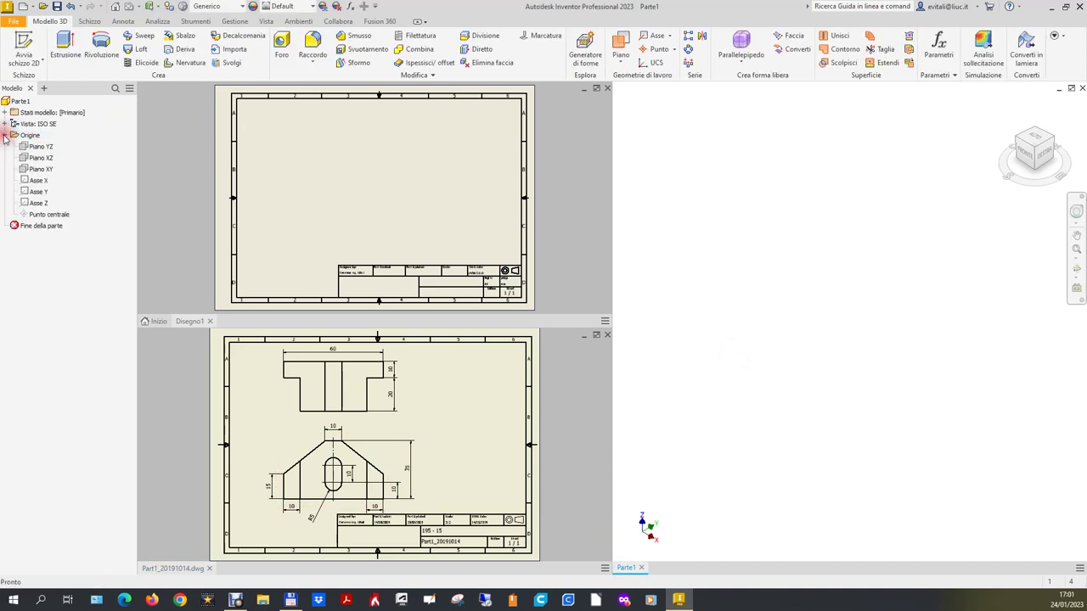
pyautogui.click(43, 157)
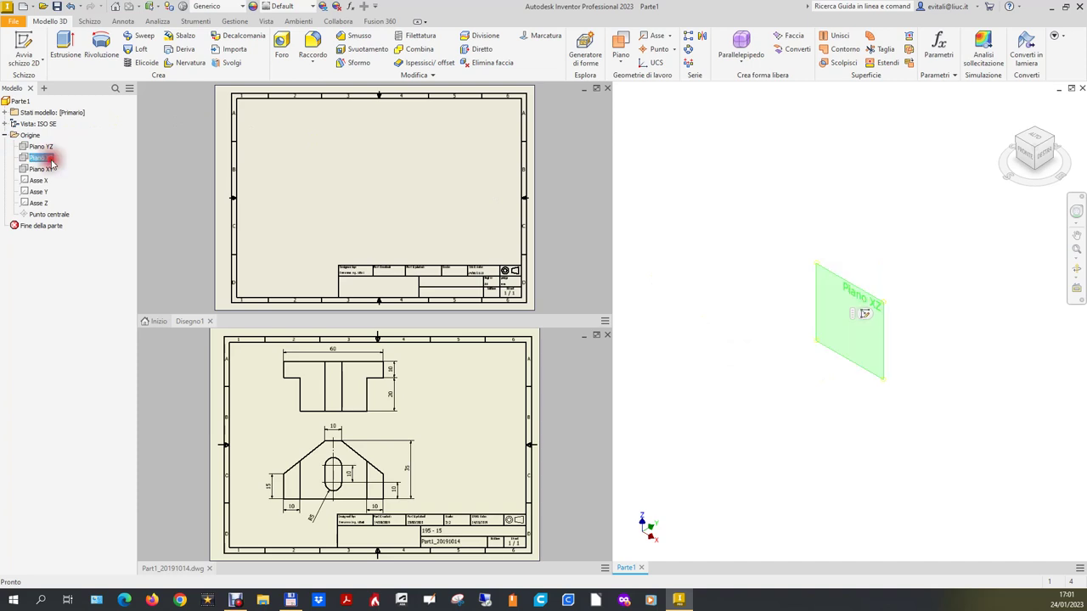
pyautogui.click(862, 314)
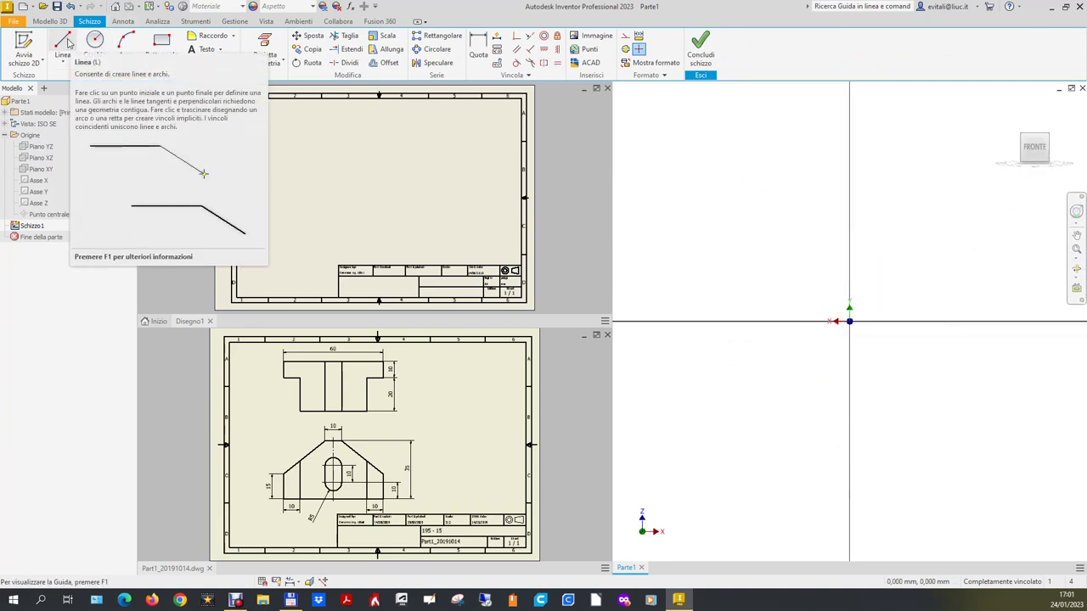
# Draw six connected lines forming the trapezoidal bracket outline, leaving the bottom-left corner open.
pyautogui.click(68, 42)
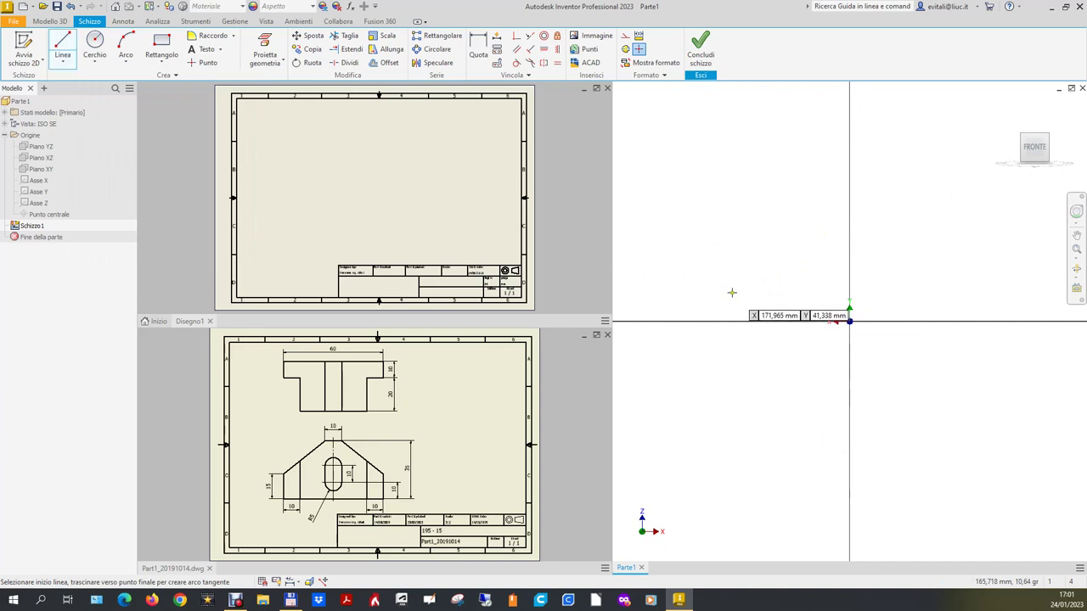
pyautogui.click(752, 356)
pyautogui.click(752, 284)
pyautogui.click(823, 227)
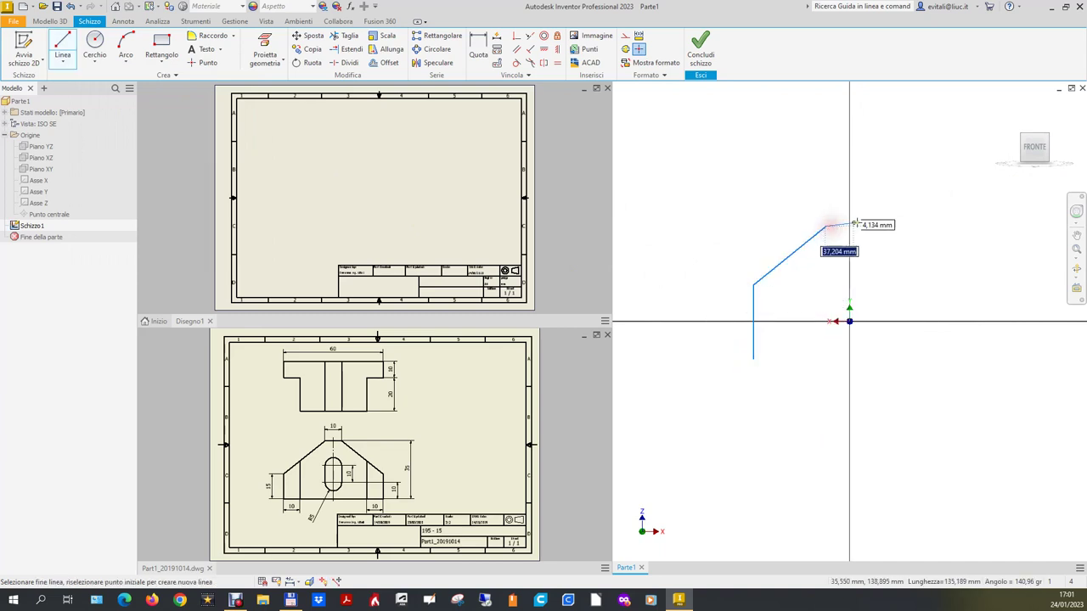
pyautogui.click(863, 224)
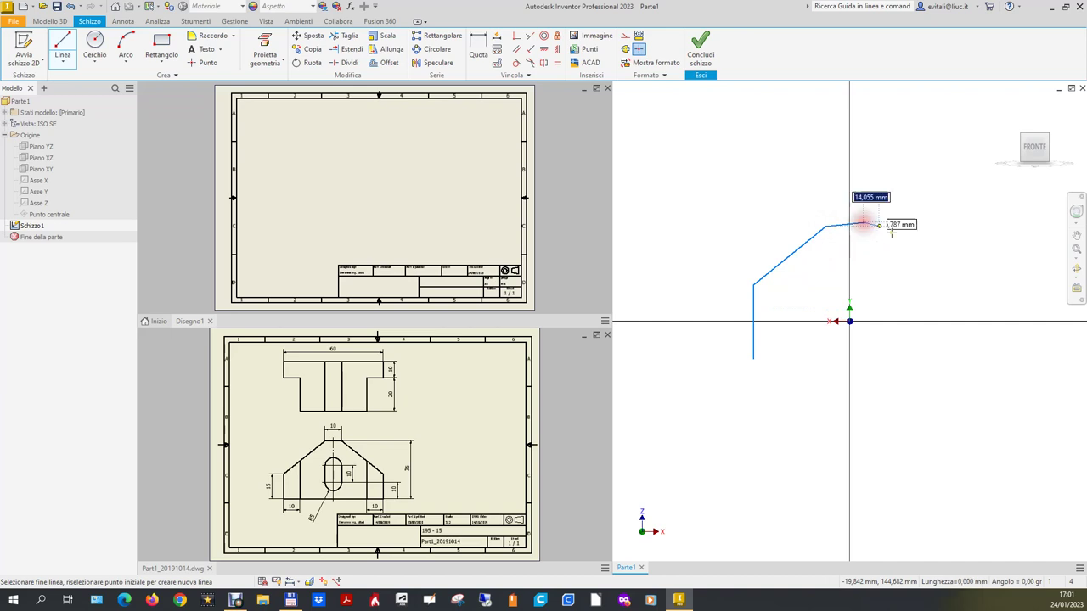
pyautogui.click(966, 271)
pyautogui.click(966, 353)
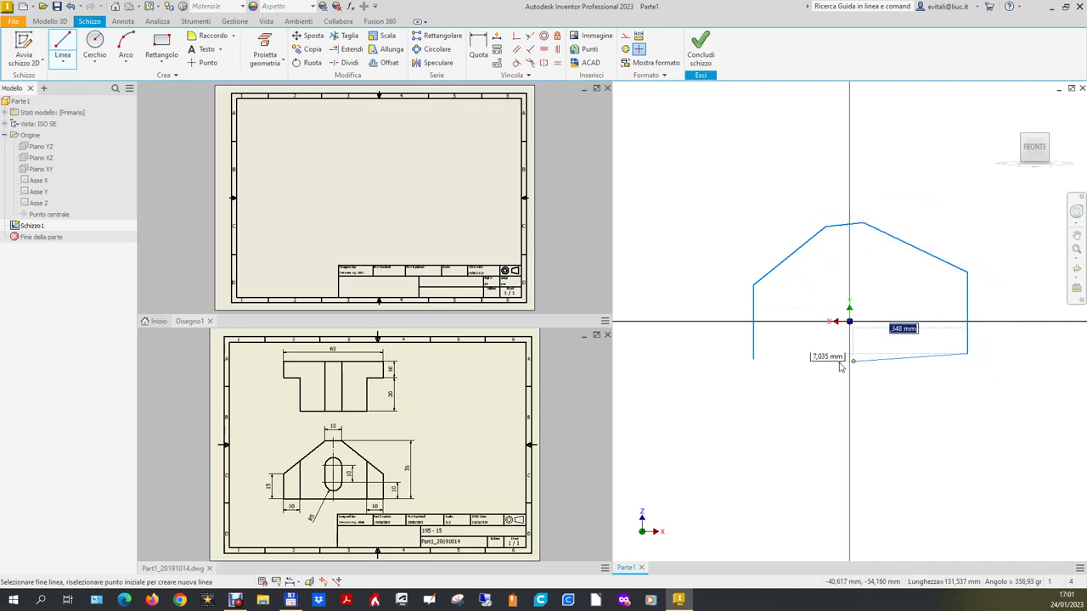
pyautogui.click(777, 354)
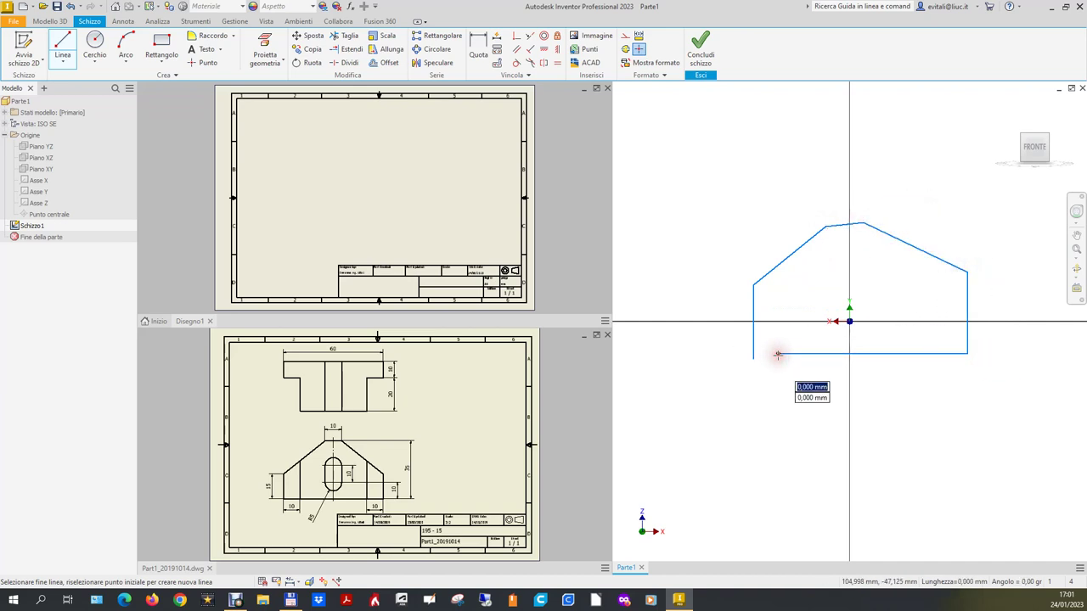
pyautogui.rightClick(779, 356)
pyautogui.click(816, 356)
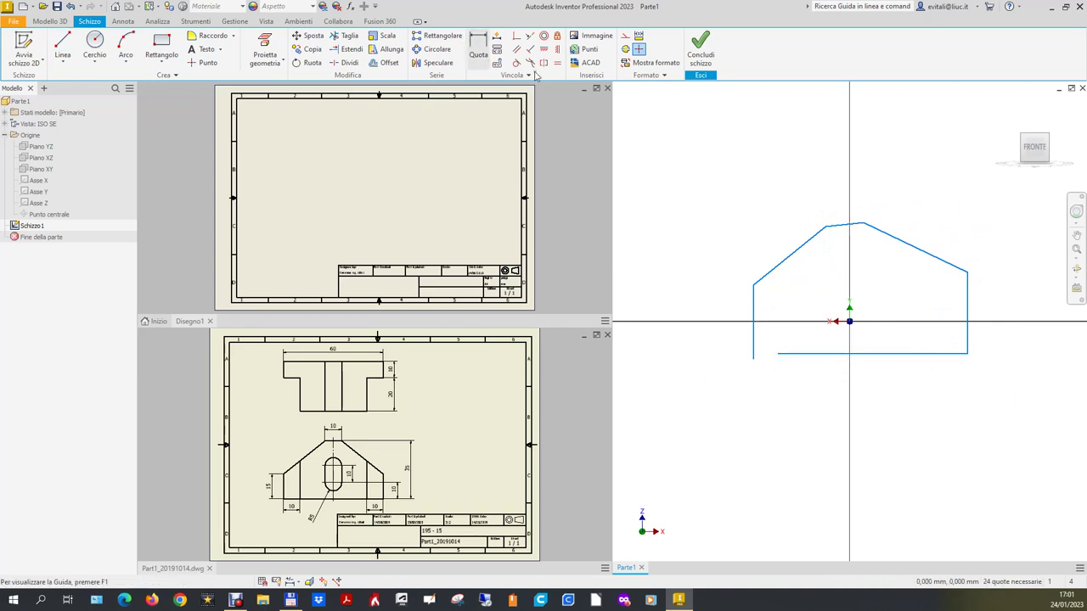
# Make the bottom-left corner and left side-to-diagonal endpoints coincident.
pyautogui.click(510, 39)
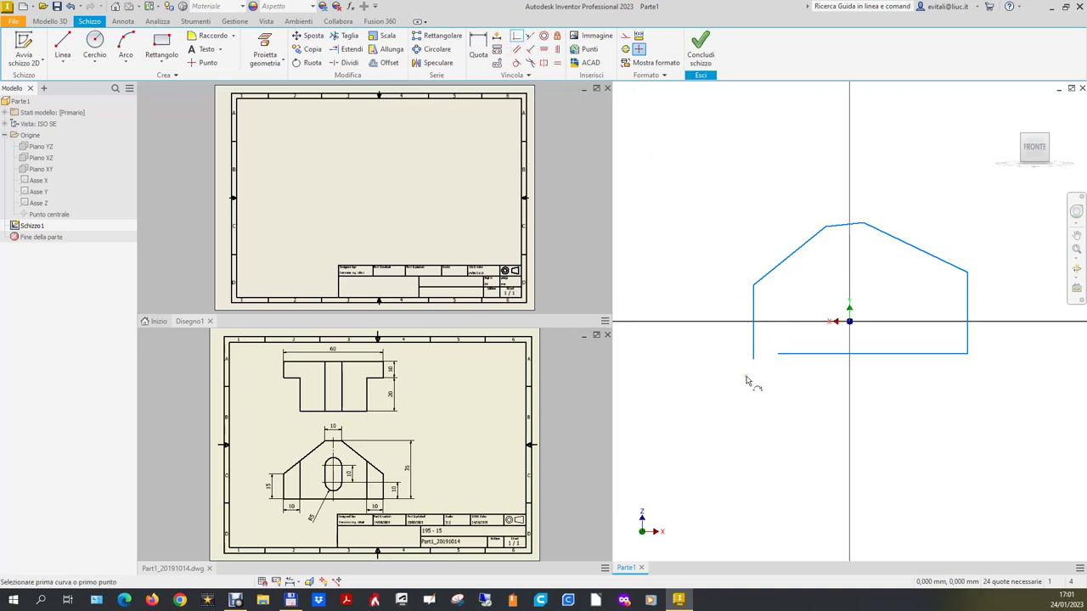
pyautogui.click(779, 355)
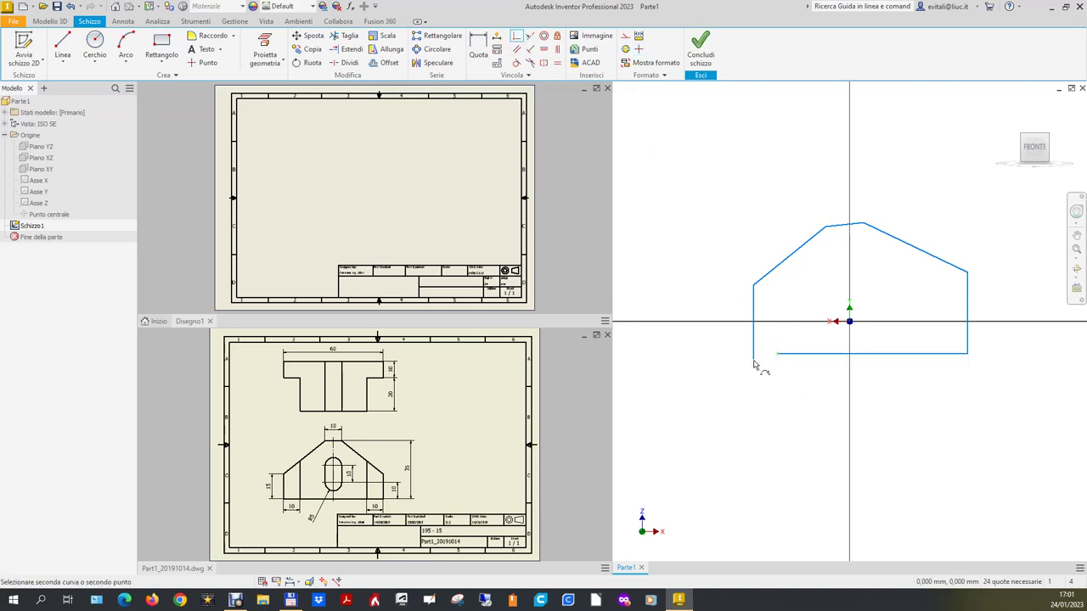
pyautogui.click(518, 39)
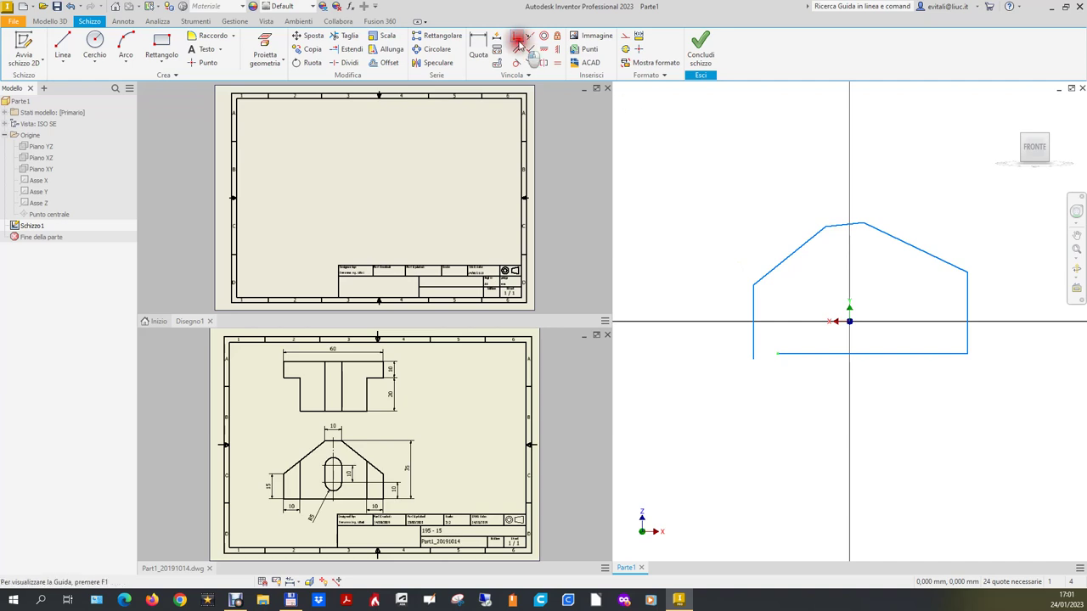
pyautogui.click(779, 355)
pyautogui.click(753, 357)
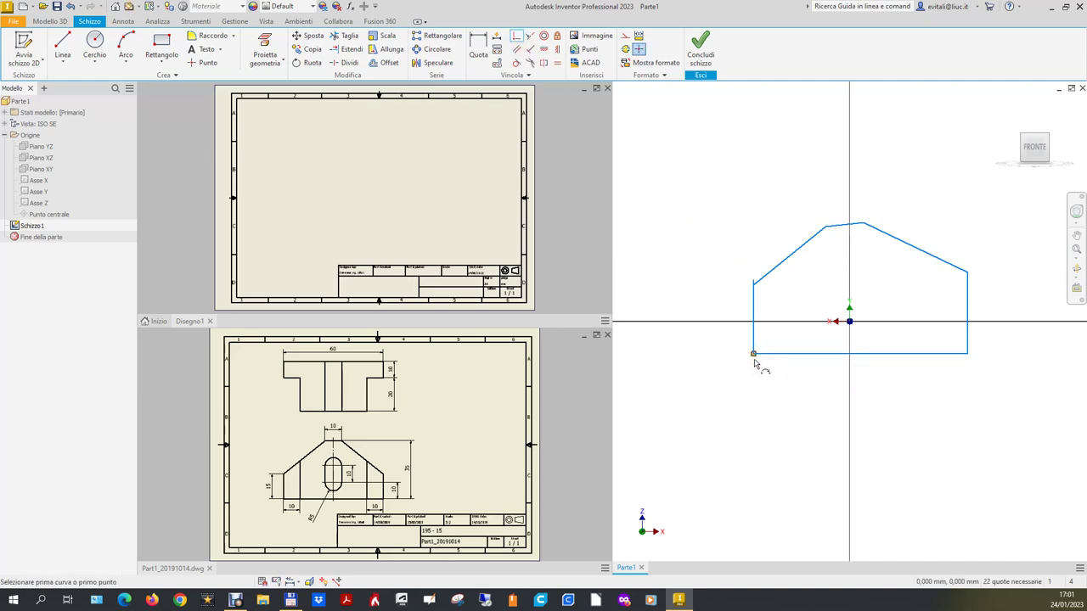
pyautogui.scroll(4, 762, 310)
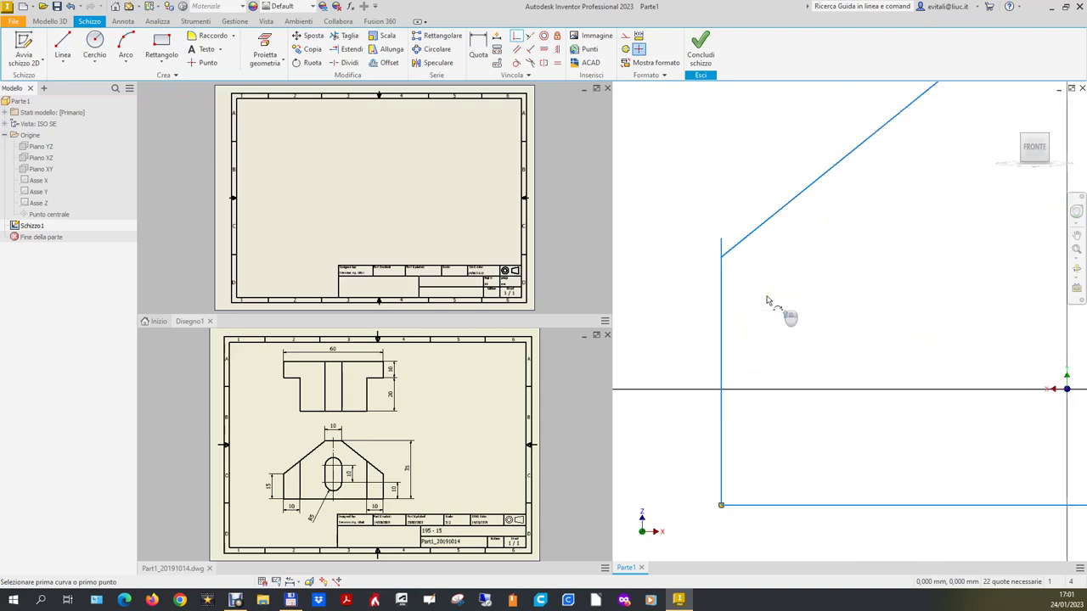
pyautogui.click(721, 257)
pyautogui.click(721, 238)
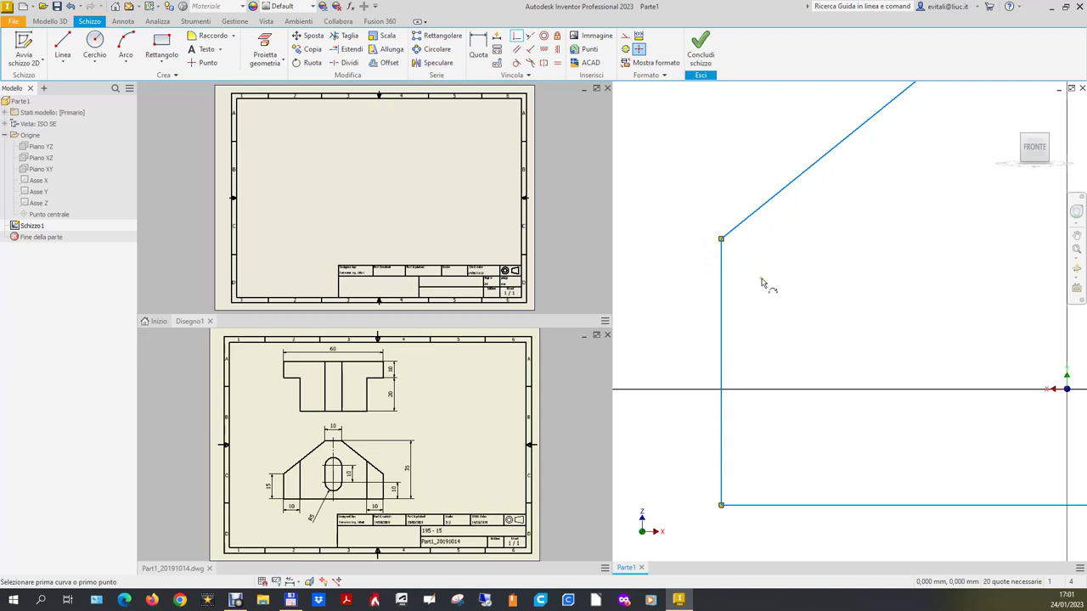
pyautogui.scroll(-5, 764, 279)
pyautogui.scroll(3, 781, 255)
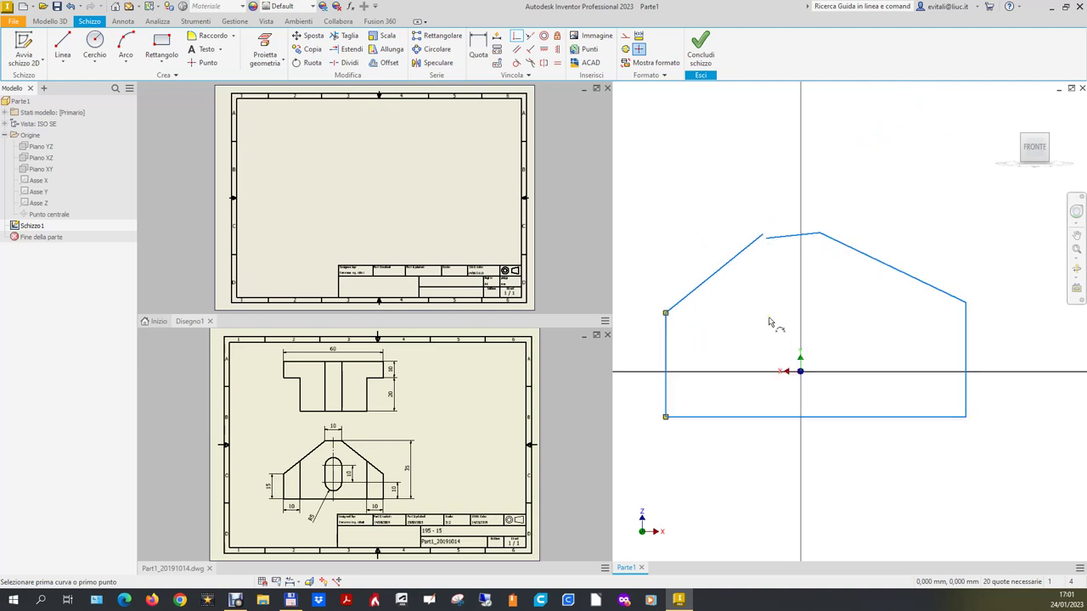
# Join the top-edge, bottom-right and right-shoulder endpoints coincident to close the profile.
pyautogui.click(767, 239)
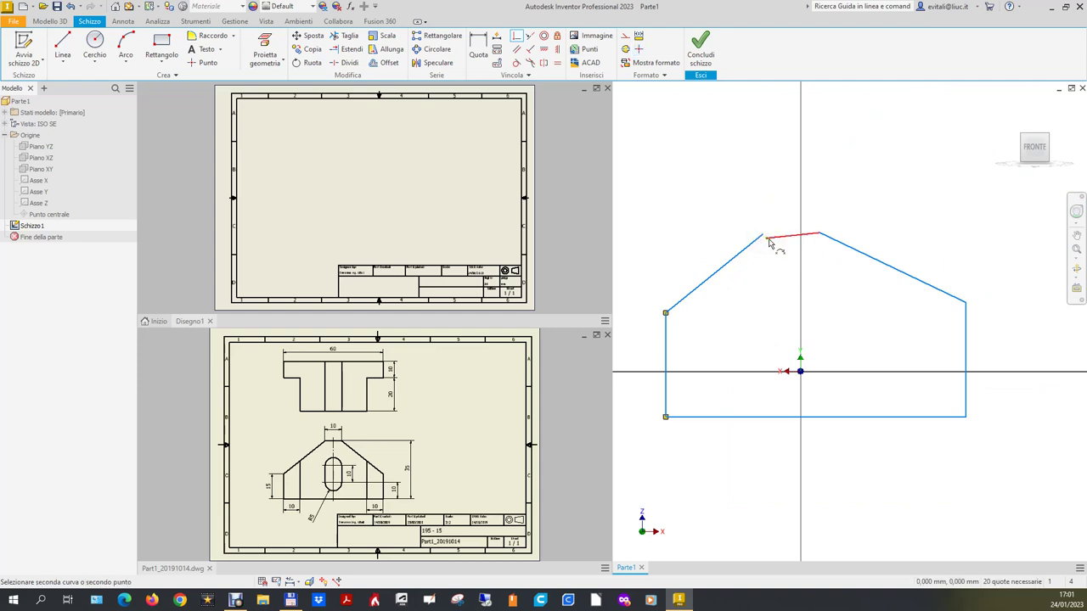
pyautogui.click(766, 240)
pyautogui.click(764, 238)
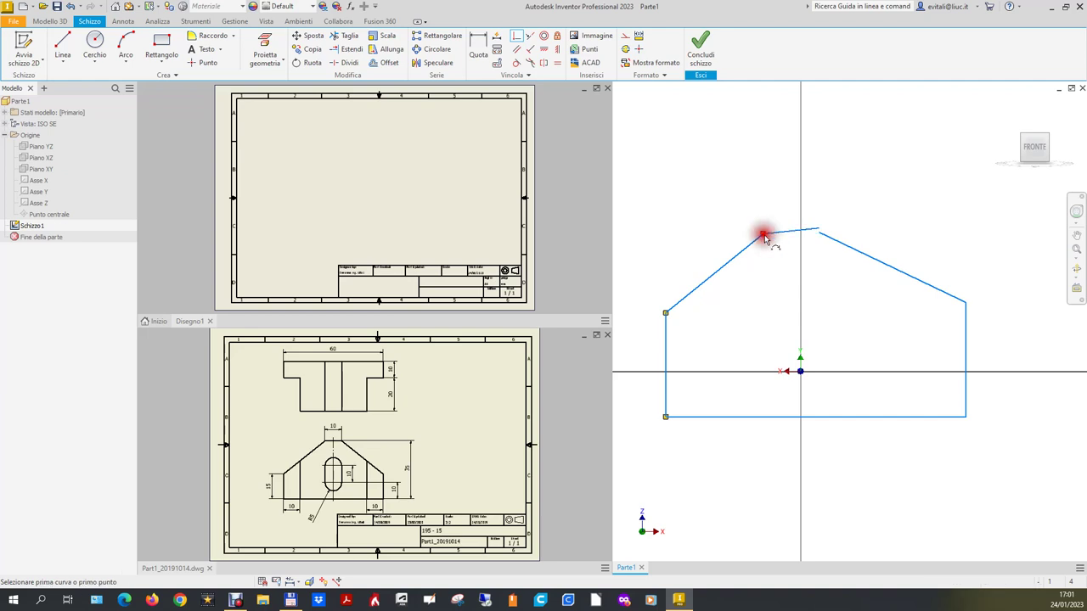
pyautogui.click(820, 236)
pyautogui.click(820, 230)
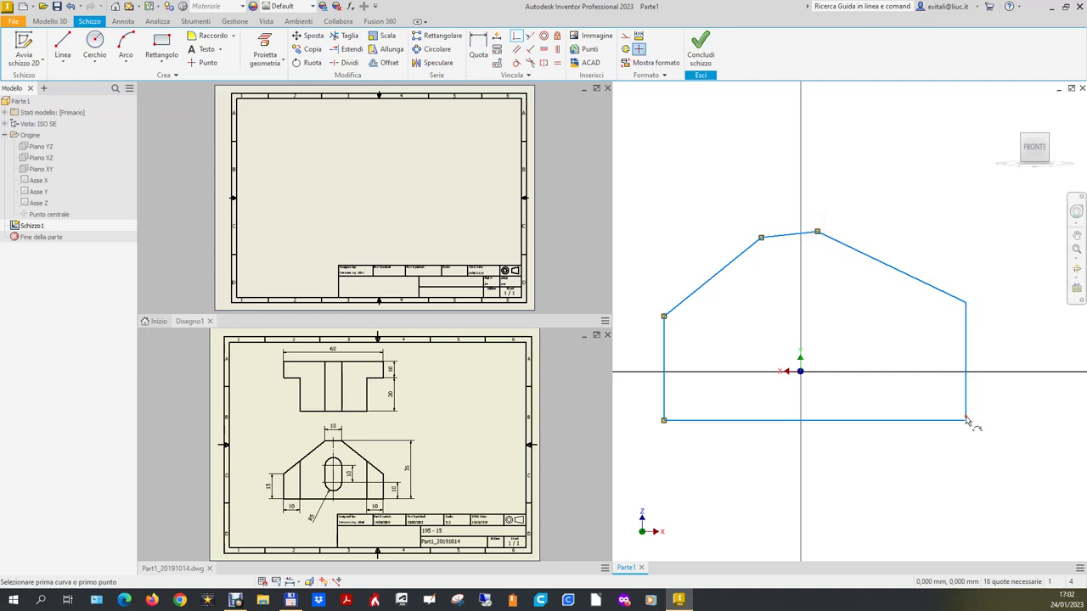
pyautogui.click(965, 420)
pyautogui.click(966, 420)
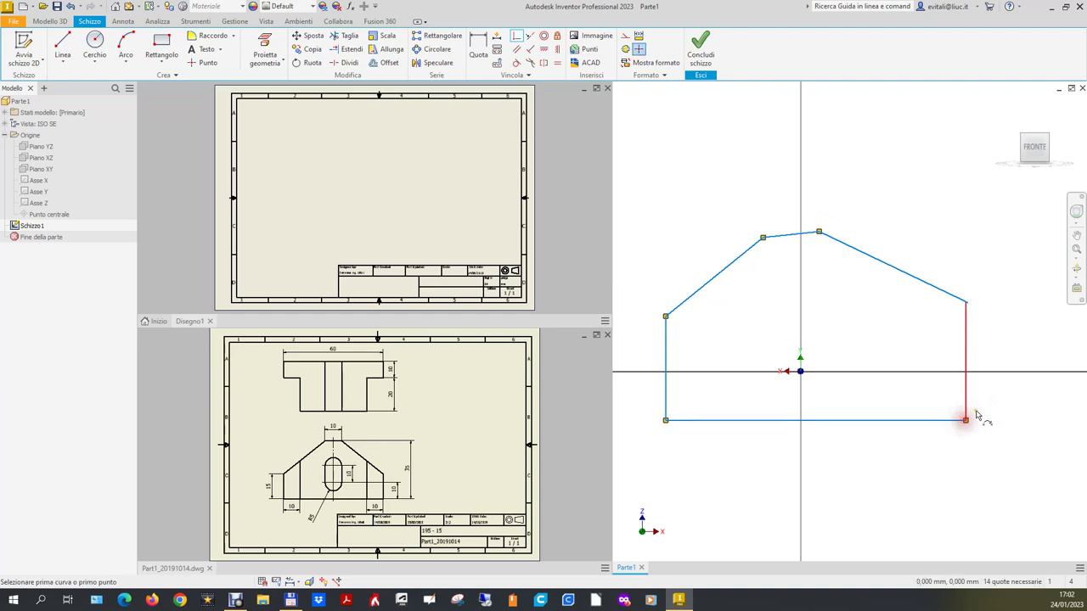
pyautogui.scroll(5, 968, 323)
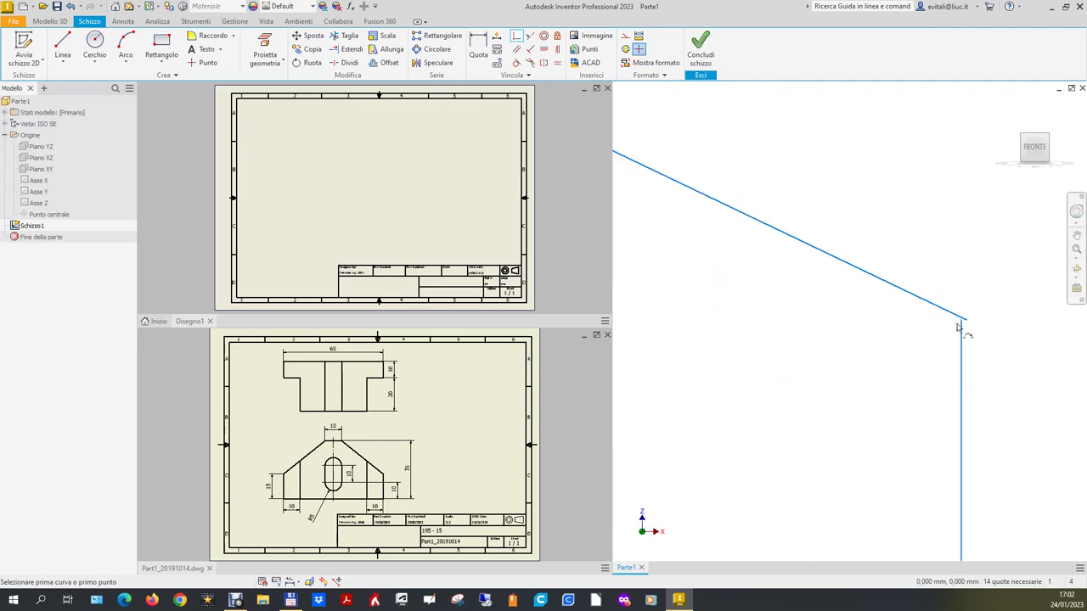
pyautogui.click(965, 325)
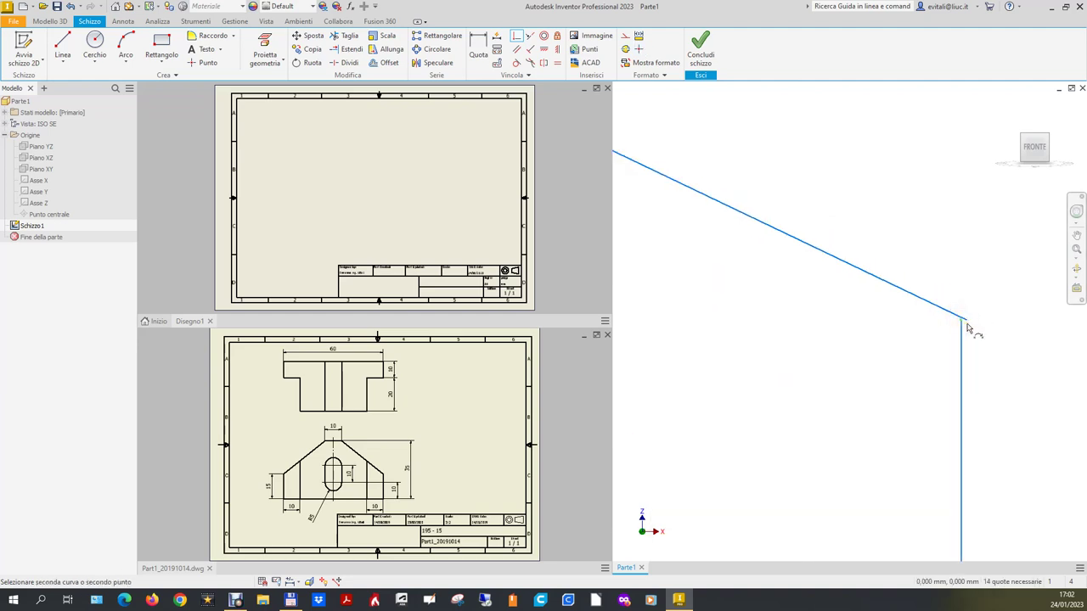
pyautogui.click(966, 322)
pyautogui.scroll(-2, 957, 271)
pyautogui.scroll(-1, 957, 272)
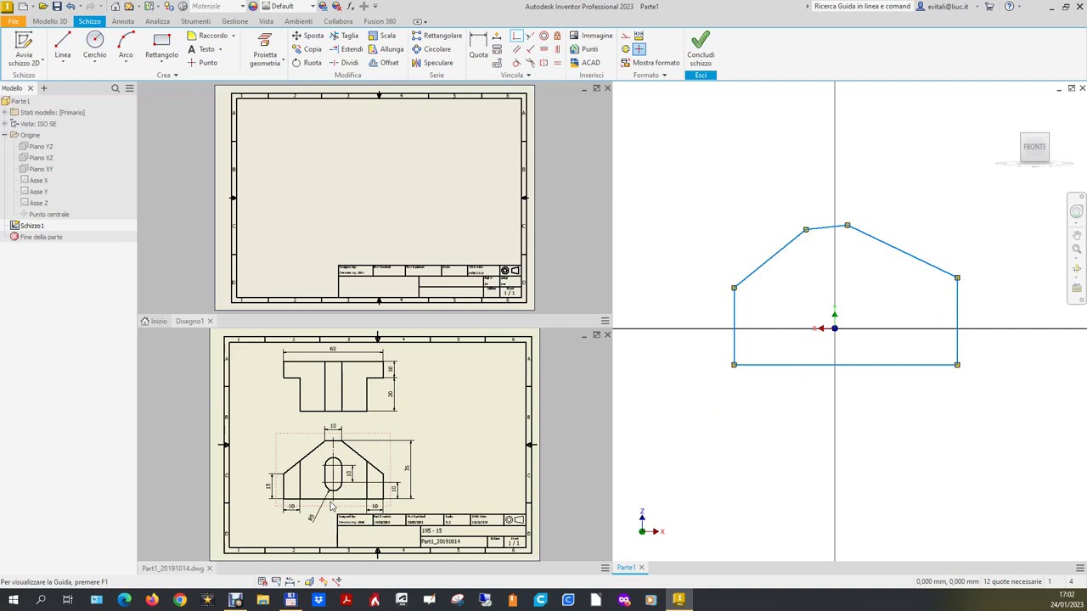
pyautogui.press('d')
# Apply a Horizontal constraint to the bottom line of the outline.
pyautogui.click(516, 36)
pyautogui.click(544, 50)
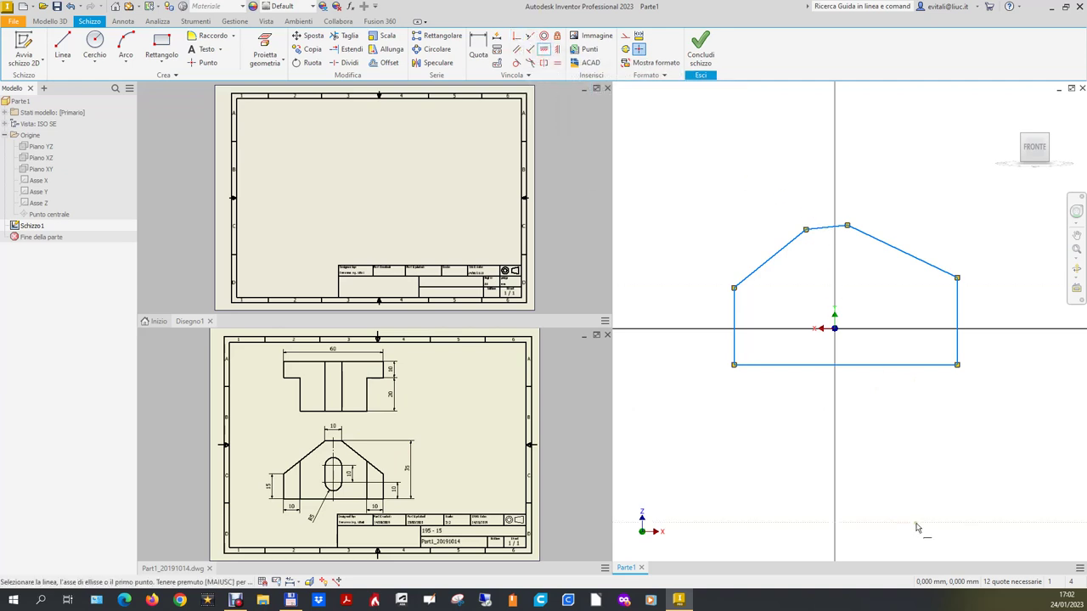
pyautogui.click(910, 366)
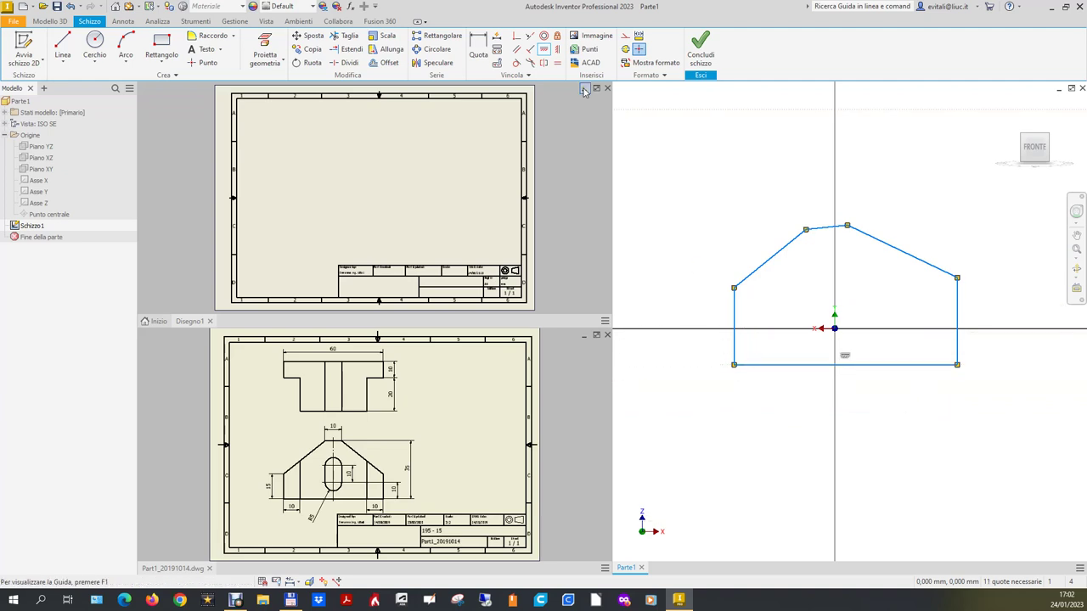
# Make the left and right sides perpendicular to the bottom line.
pyautogui.click(529, 49)
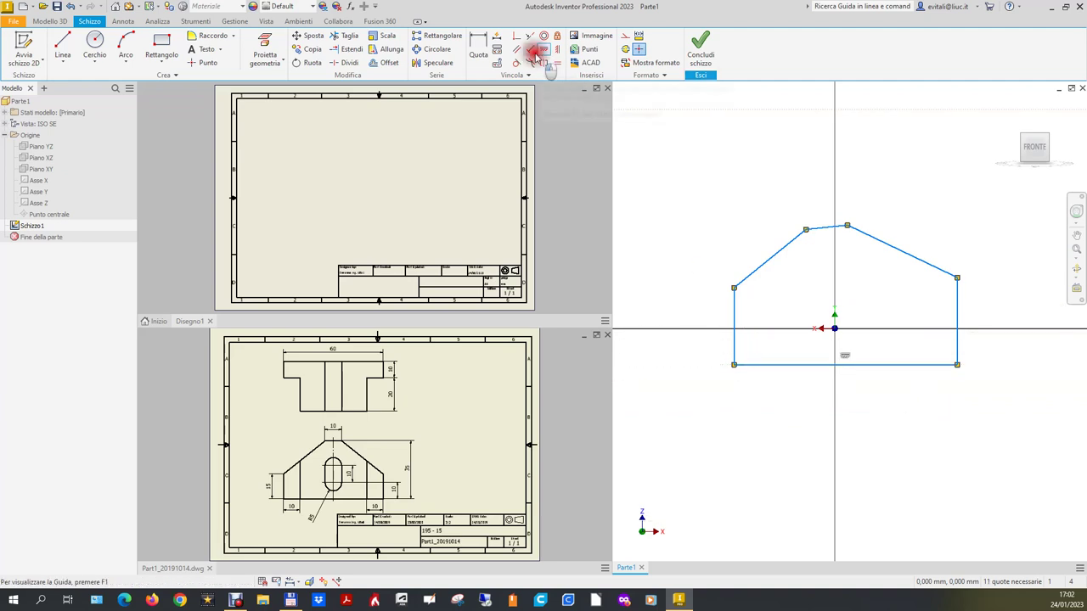
pyautogui.click(760, 366)
pyautogui.click(735, 349)
pyautogui.click(929, 365)
pyautogui.click(958, 351)
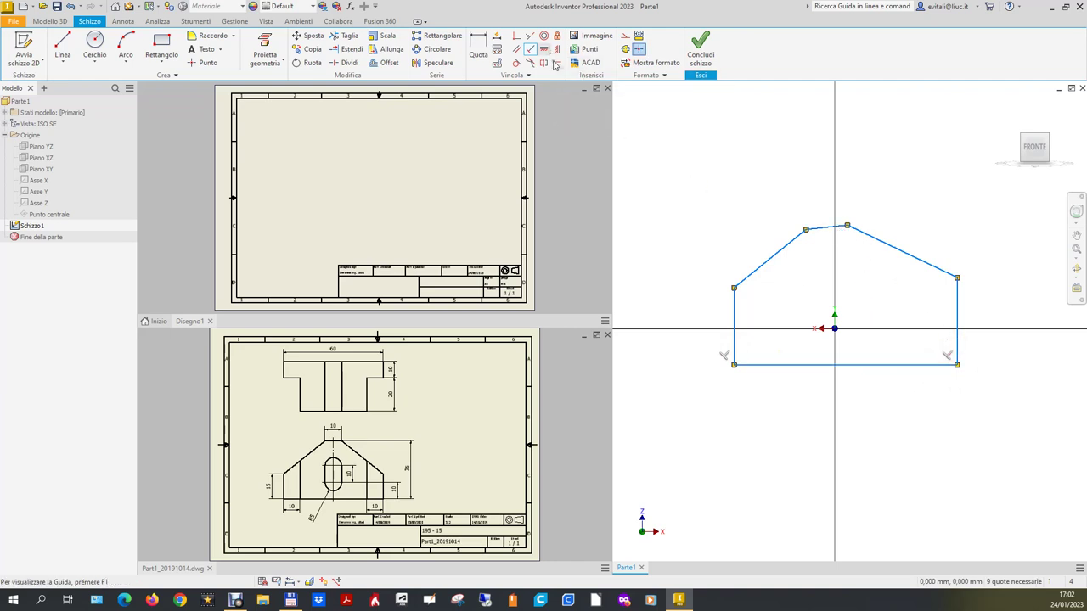
# Constrain the short top line parallel to the bottom line.
pyautogui.click(516, 49)
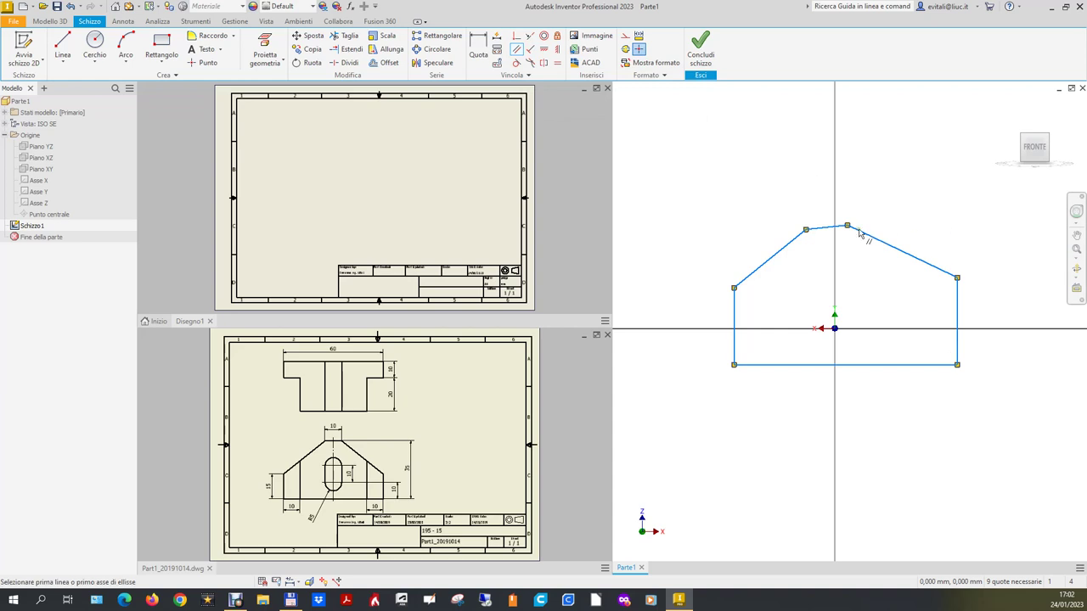
pyautogui.click(831, 230)
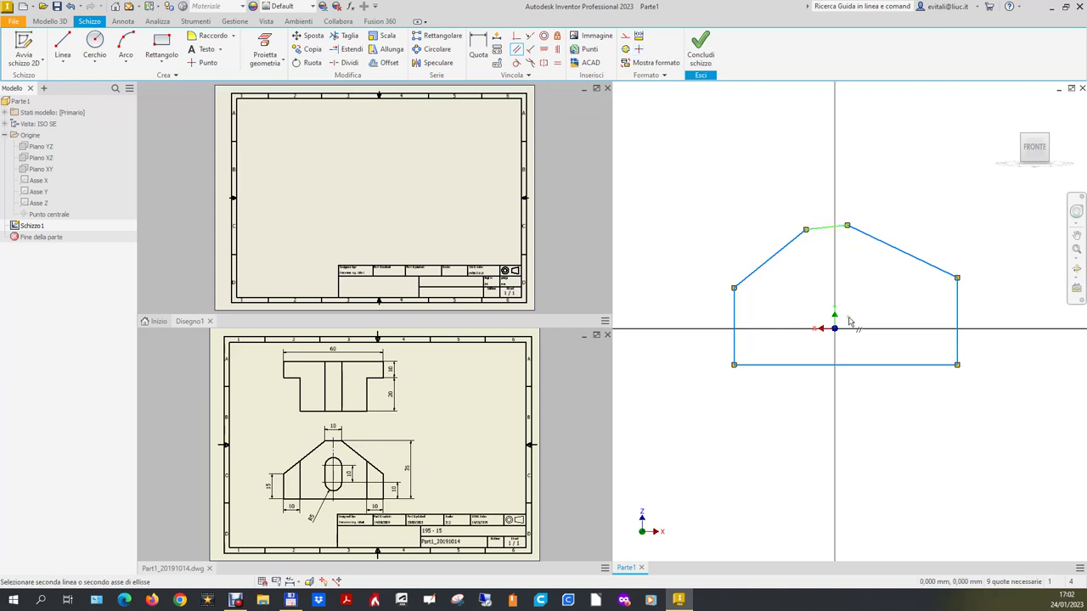
pyautogui.click(849, 366)
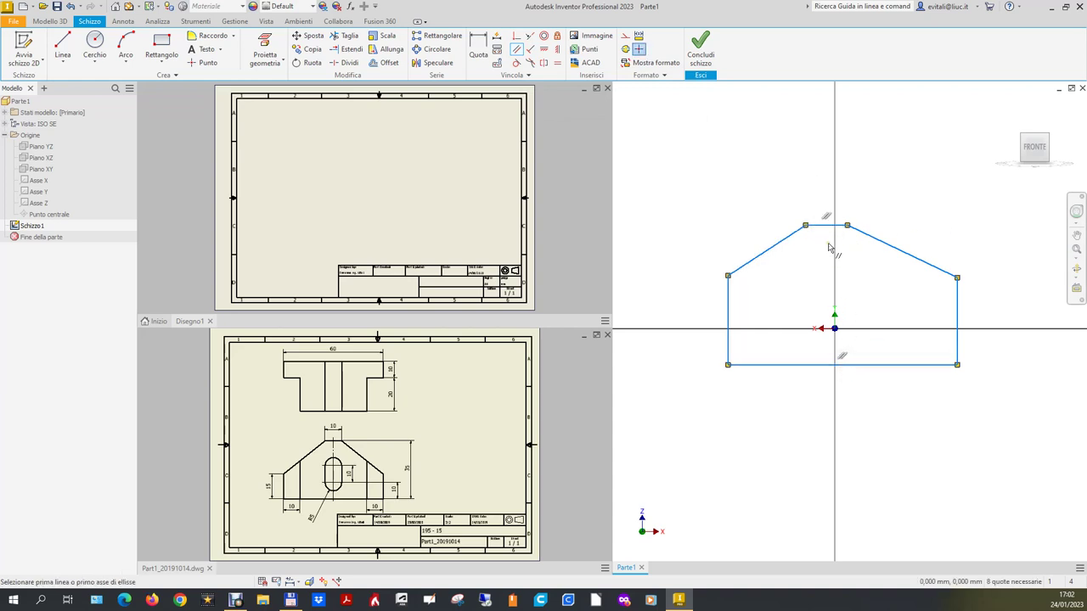
pyautogui.click(557, 48)
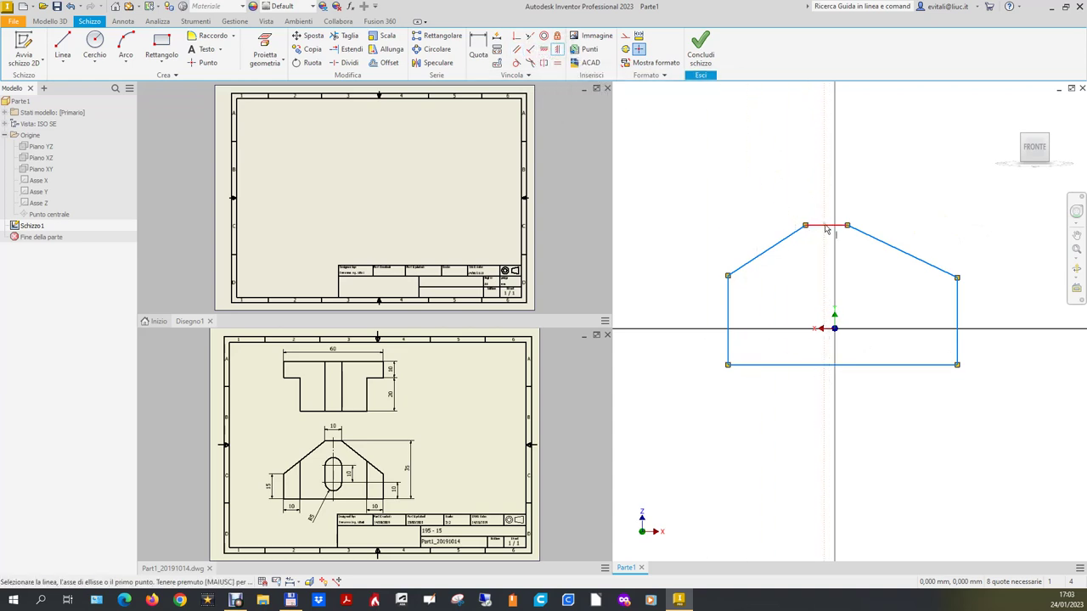
# Vertically align the top line's midpoint with the bottom line's midpoint, then end the constraint tool.
pyautogui.click(827, 226)
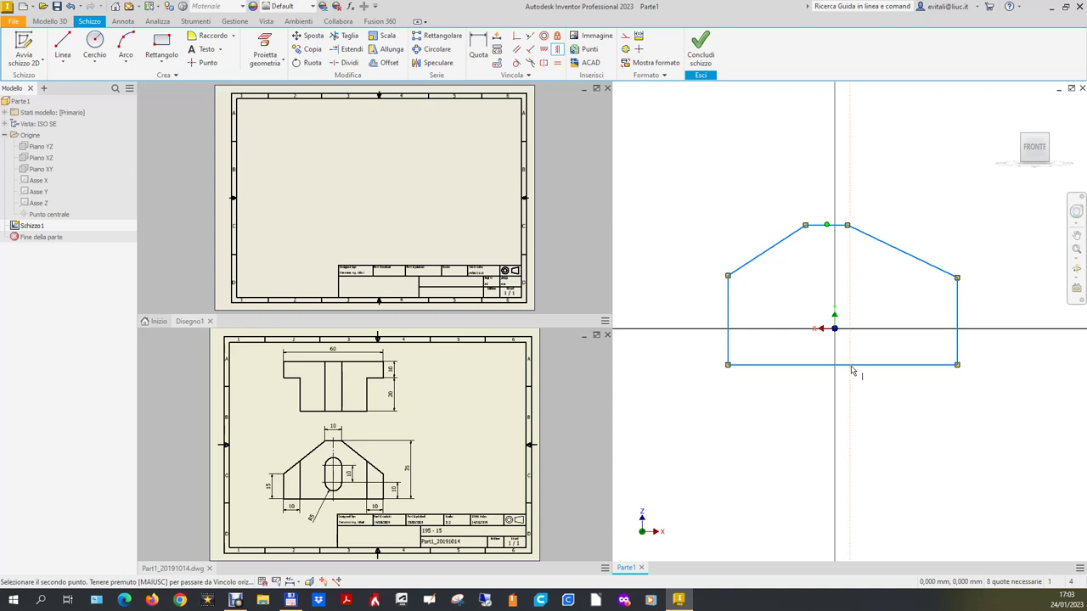
pyautogui.click(842, 365)
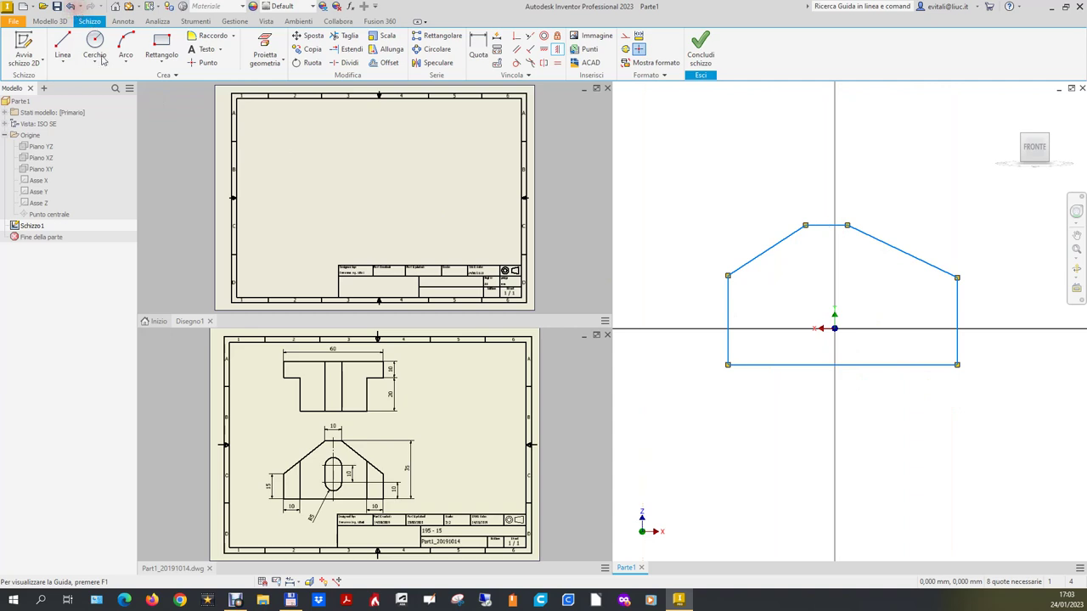
pyautogui.click(557, 49)
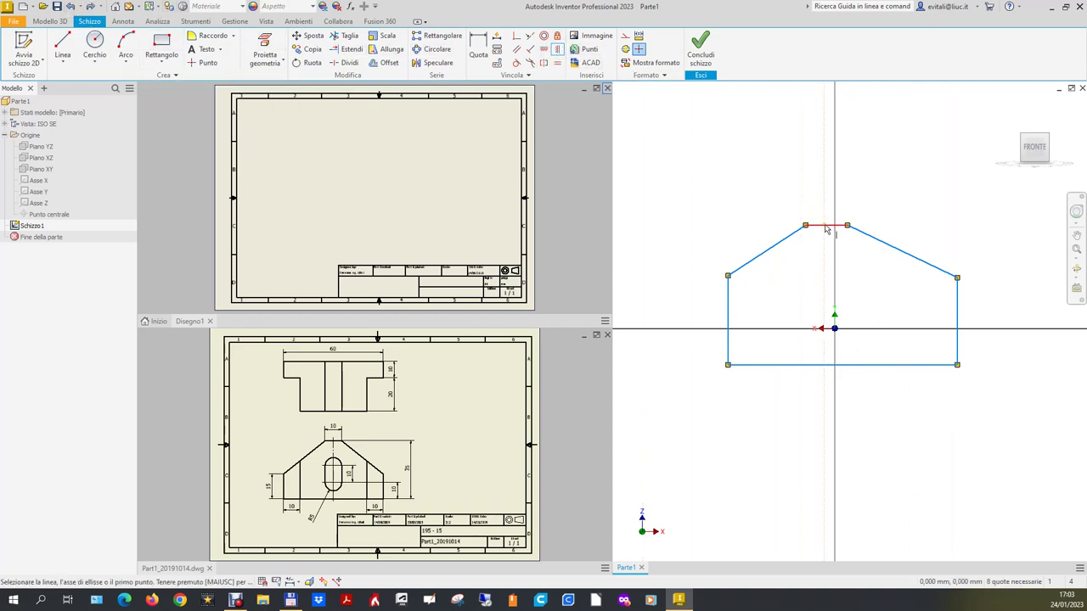
pyautogui.click(826, 225)
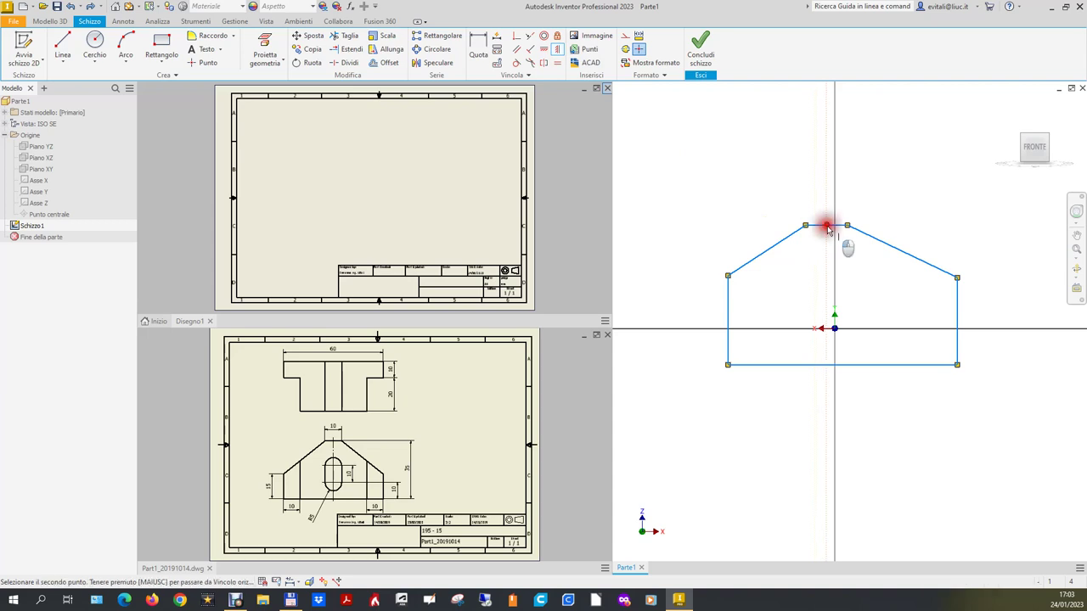
pyautogui.click(842, 365)
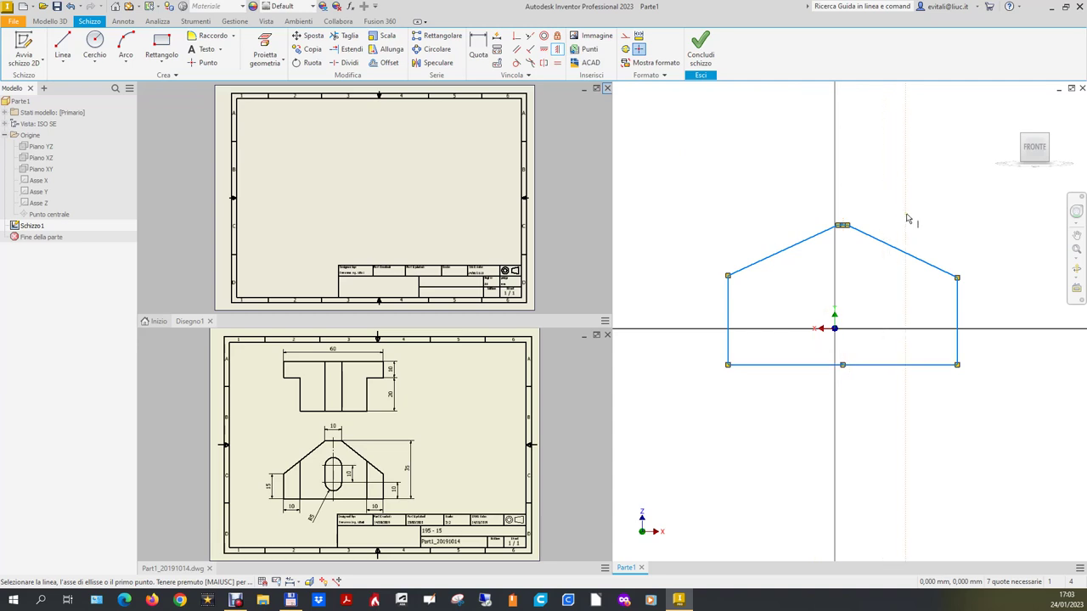
pyautogui.scroll(2, 870, 239)
pyautogui.rightClick(884, 181)
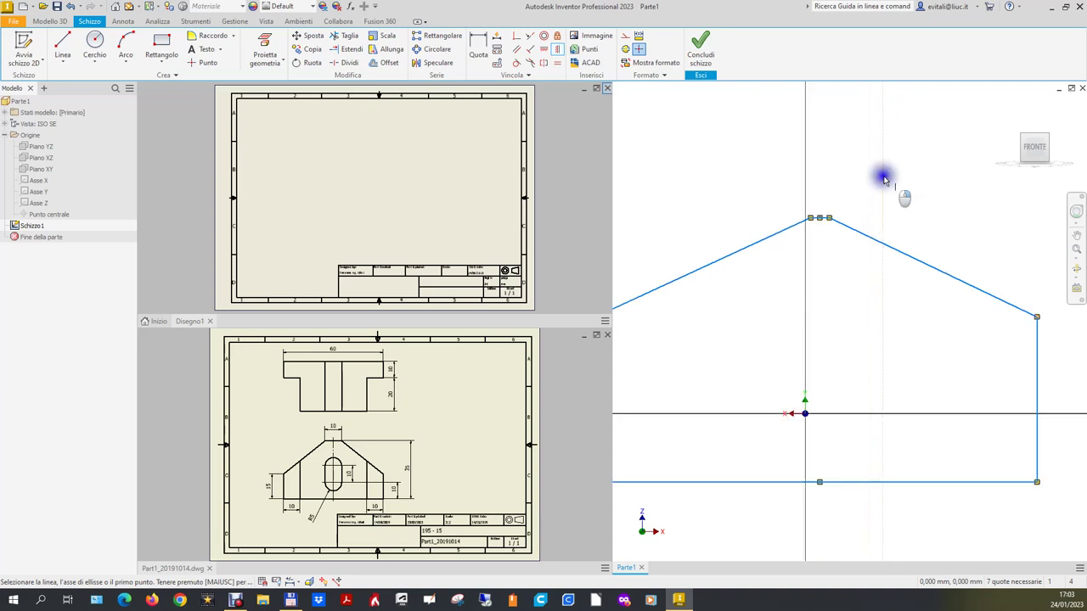
pyautogui.click(912, 175)
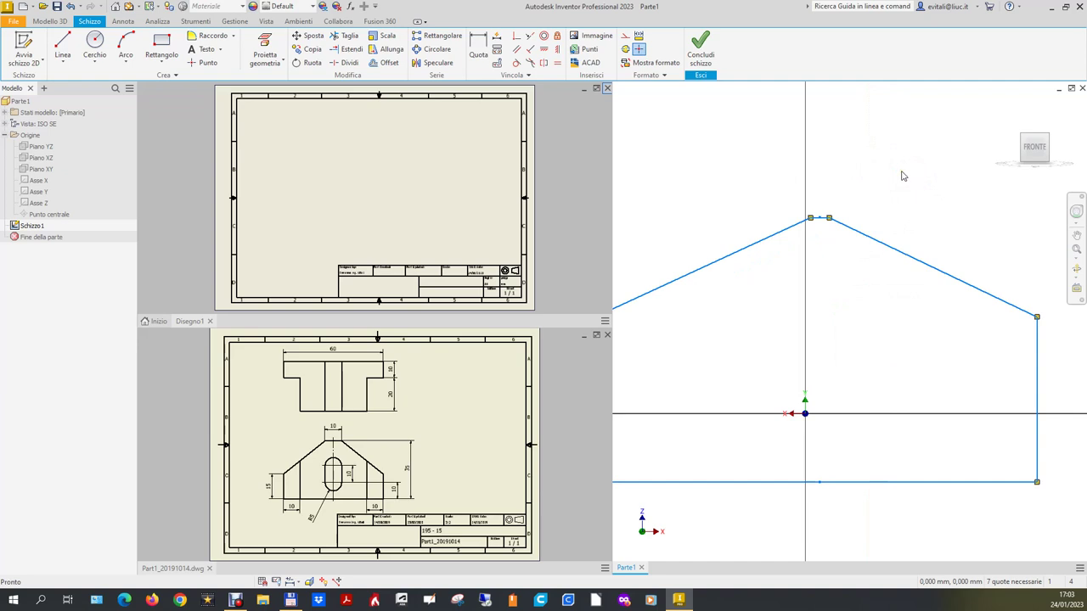
pyautogui.scroll(-2, 902, 176)
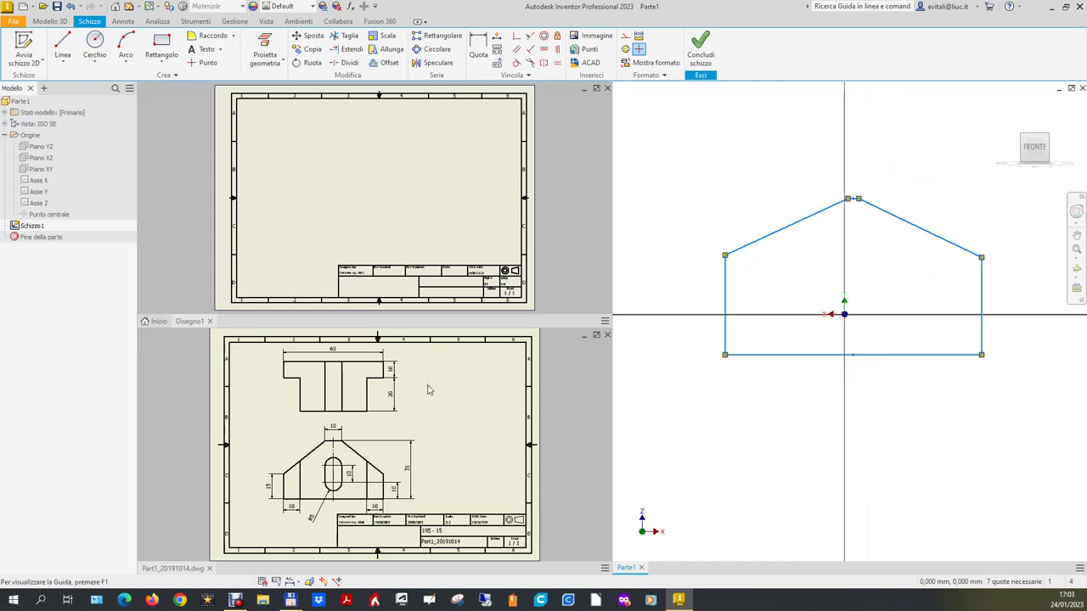
pyautogui.scroll(3, 873, 204)
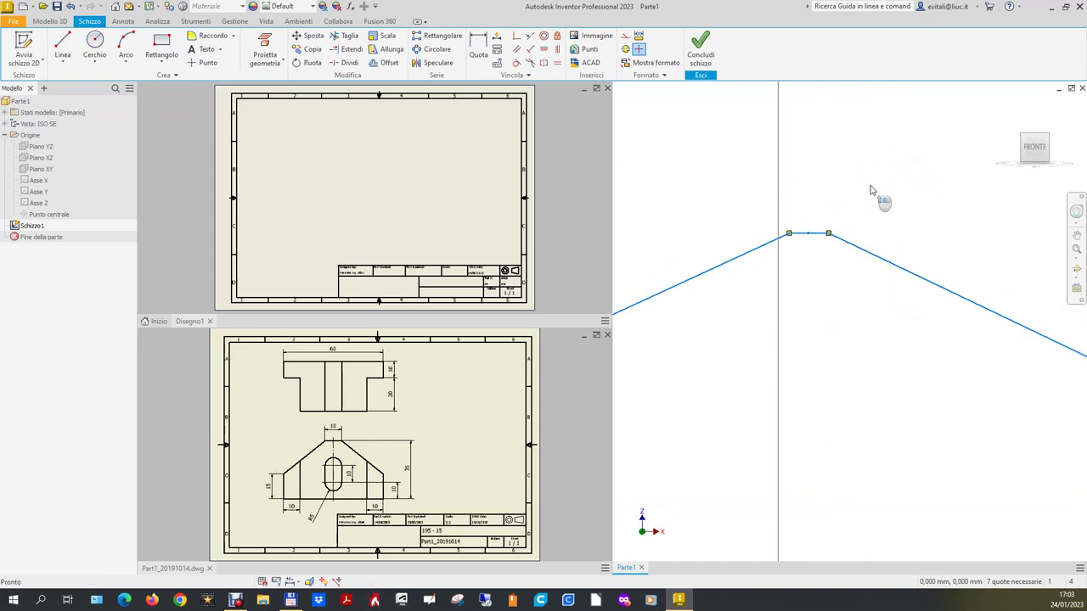
# Dimension the profile's top edge to 10 and its base width to 60 mm.
pyautogui.click(478, 47)
pyautogui.click(820, 235)
pyautogui.click(813, 177)
pyautogui.write('1')
pyautogui.press('Return')
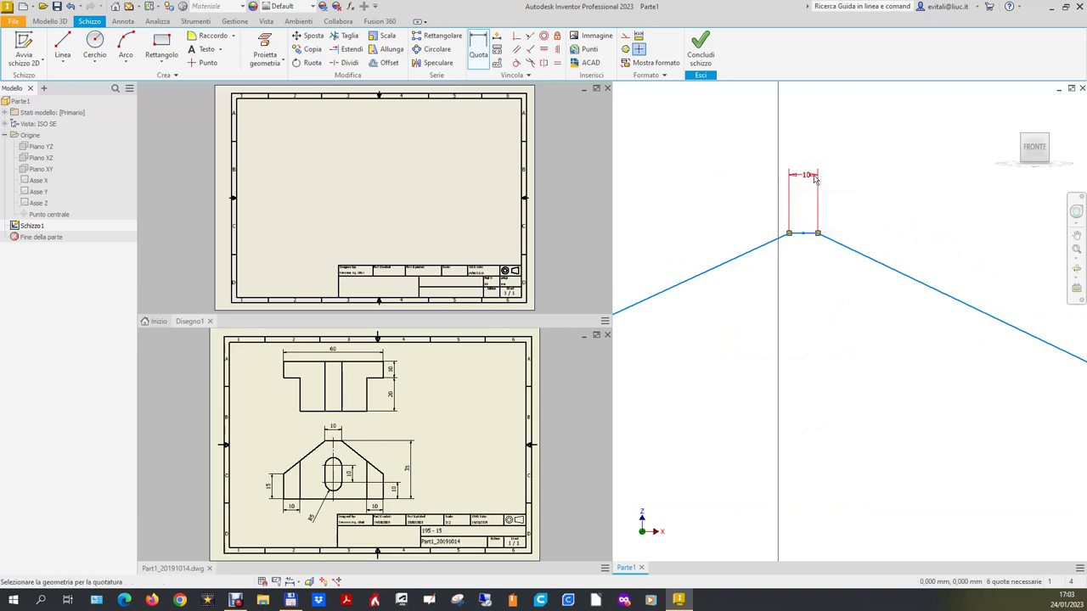
pyautogui.scroll(-2, 813, 177)
pyautogui.scroll(-2, 793, 194)
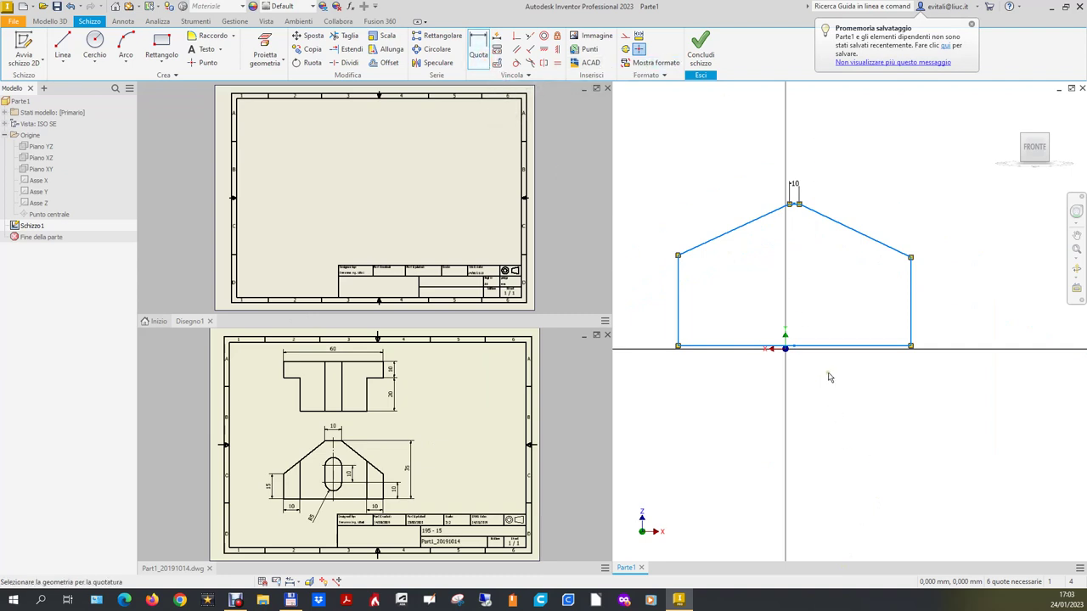
pyautogui.click(833, 345)
pyautogui.click(813, 412)
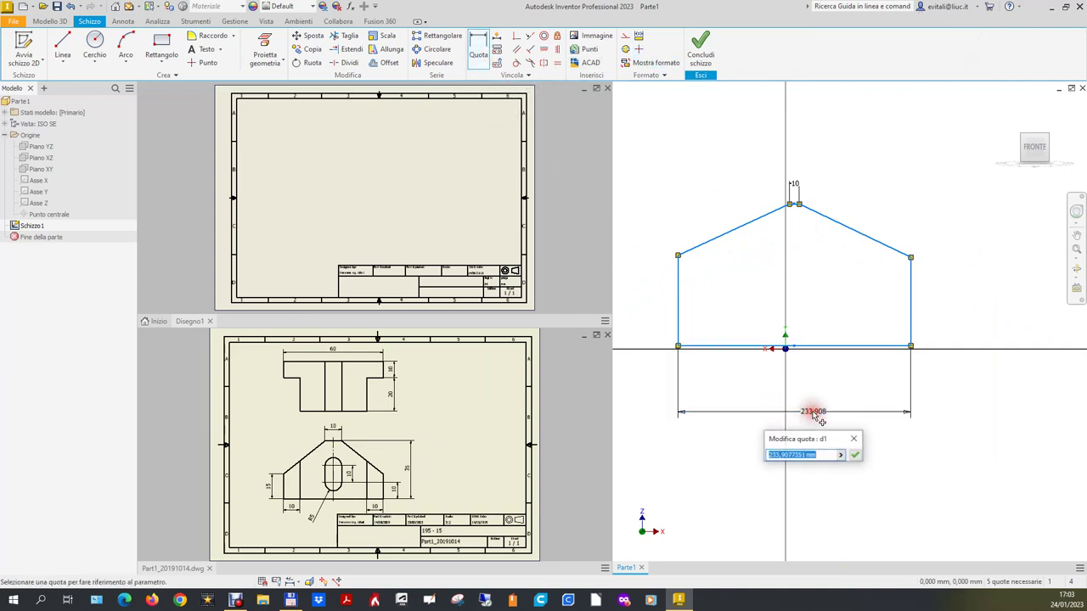
pyautogui.write('6')
pyautogui.press('Return')
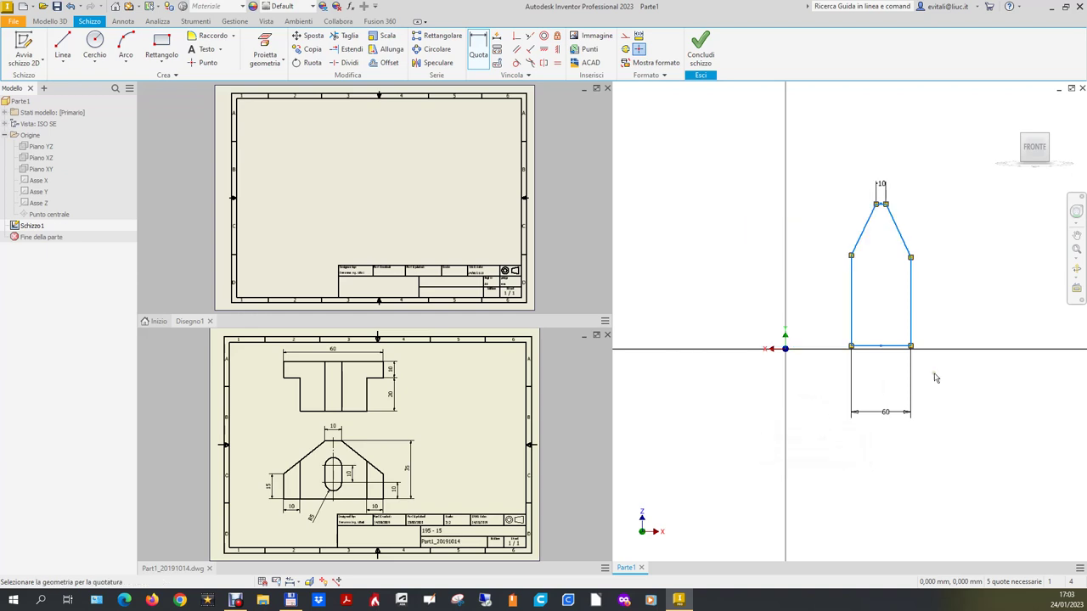
# Set the left vertical edge height to 15 mm.
pyautogui.scroll(-2, 949, 288)
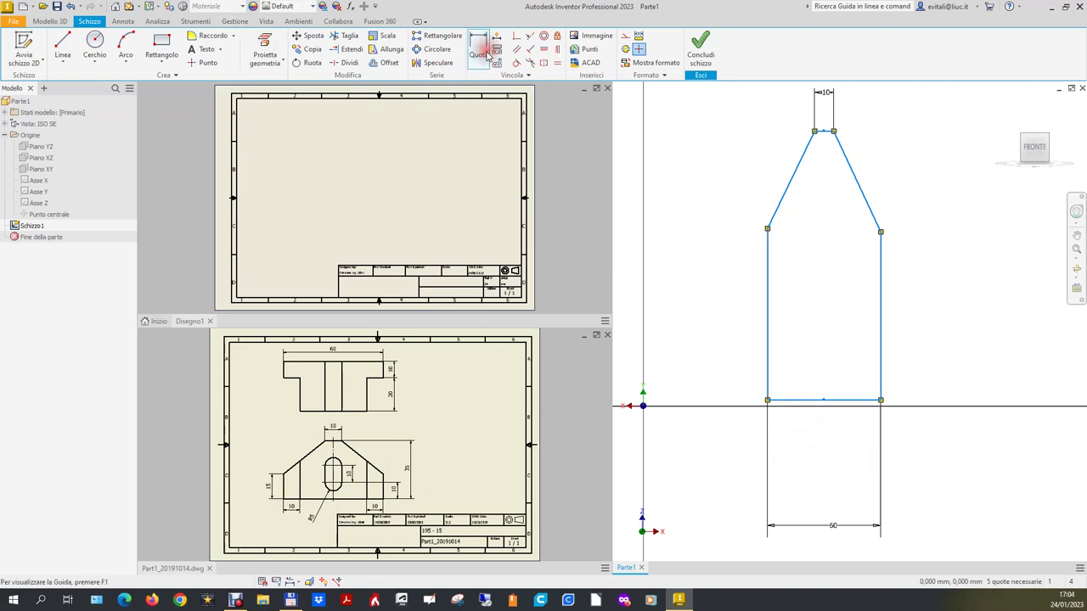
pyautogui.click(766, 339)
pyautogui.click(721, 346)
pyautogui.write('15')
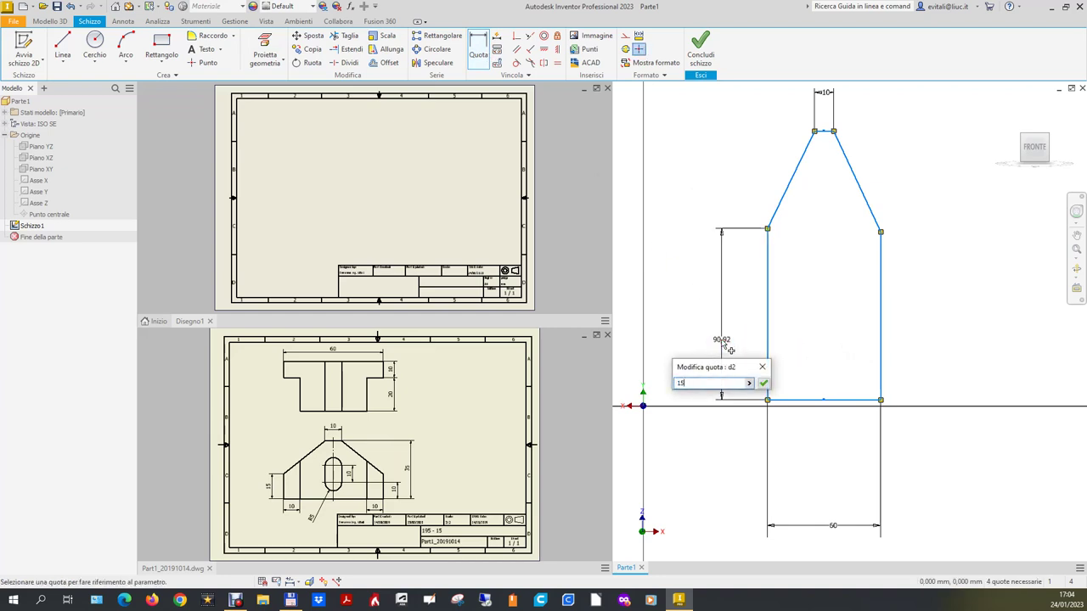
pyautogui.press('Return')
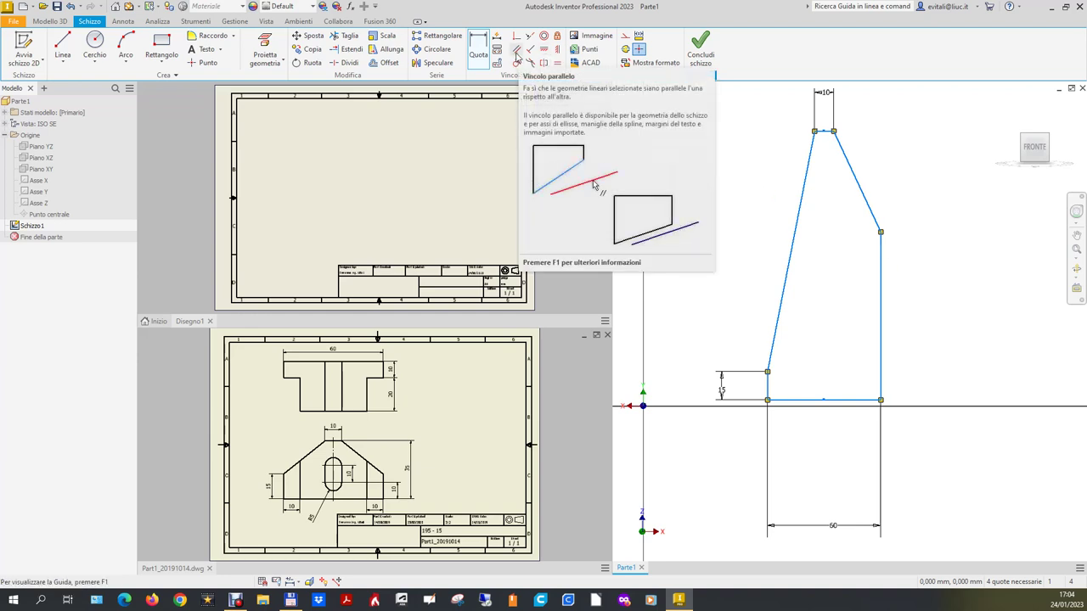
# Make the right side edge equal in length to the left edge.
pyautogui.click(557, 63)
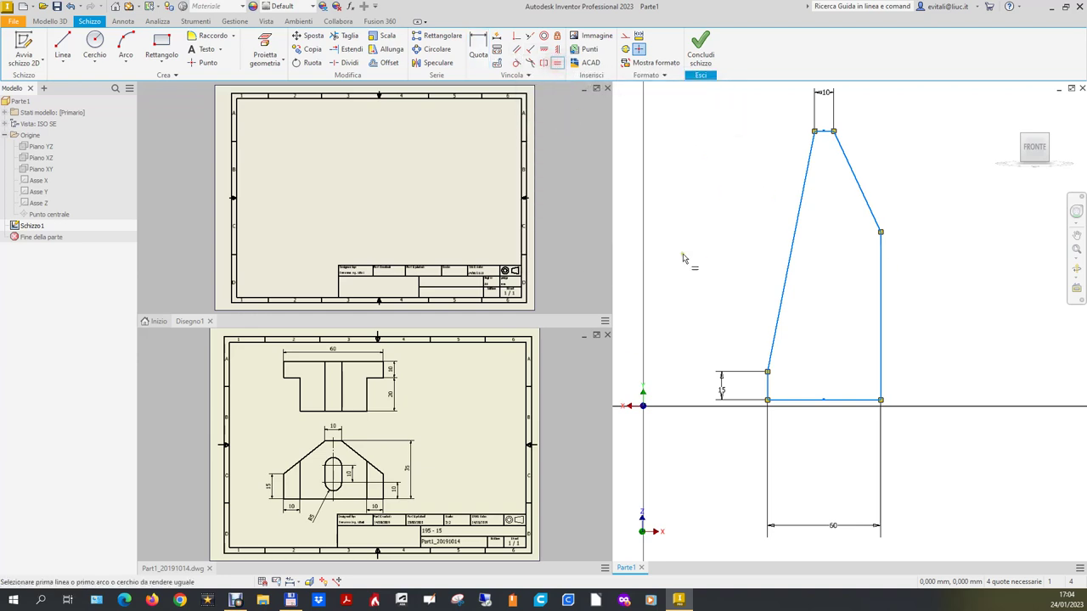
pyautogui.click(768, 387)
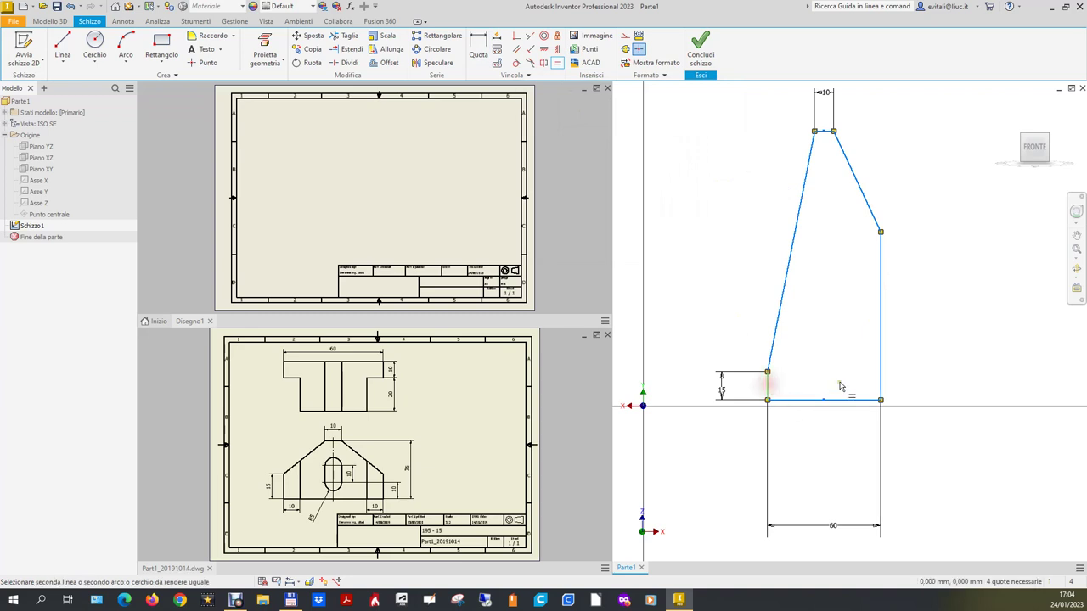
pyautogui.click(880, 357)
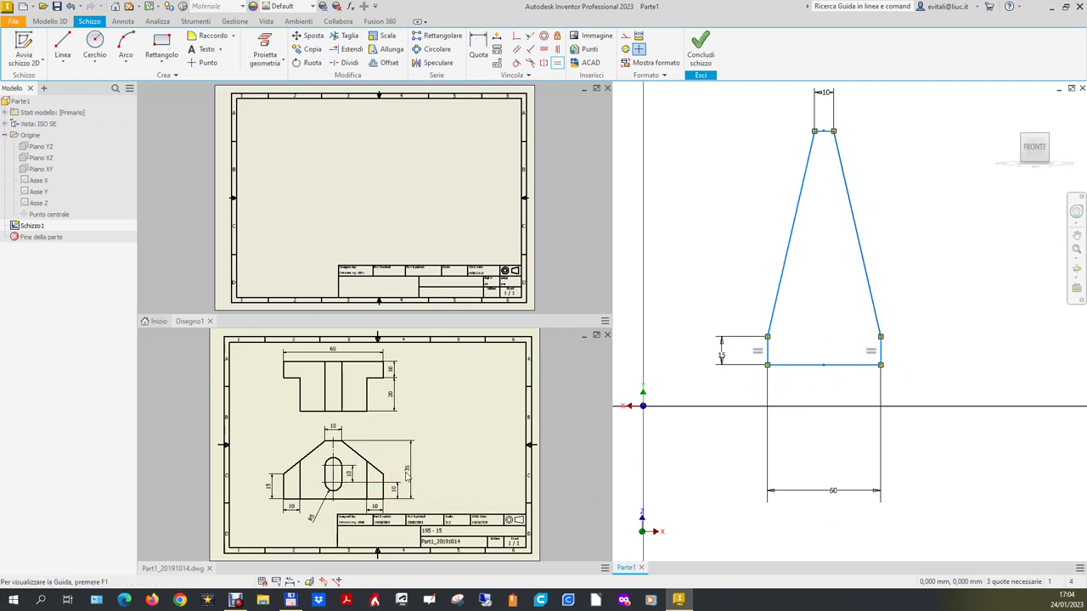
pyautogui.scroll(3, 414, 485)
pyautogui.scroll(-1, 420, 496)
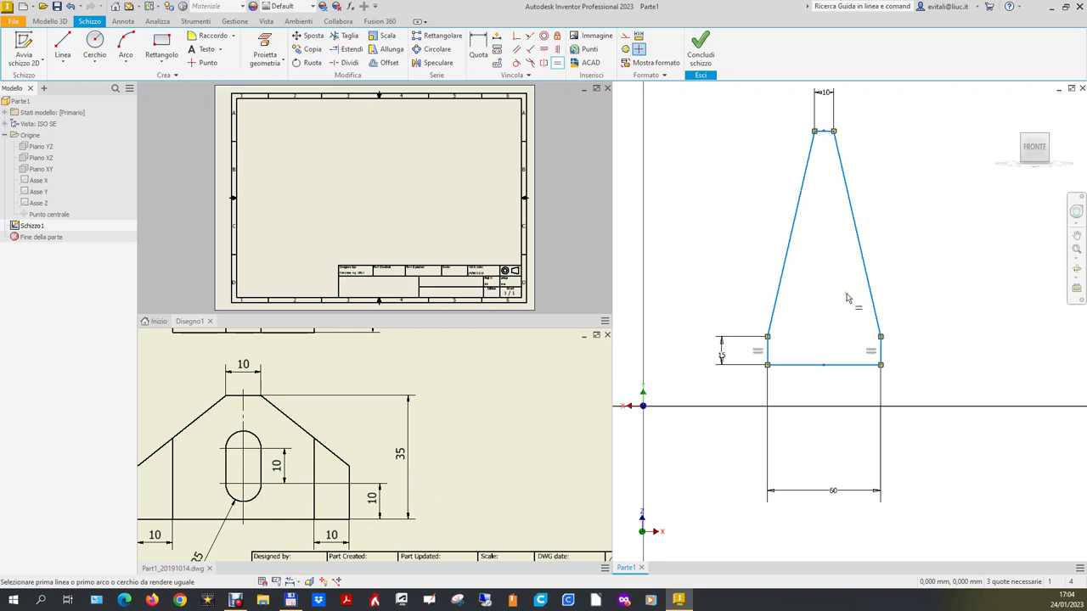
# Dimension the overall profile height from top edge to base as 35 mm.
pyautogui.click(478, 47)
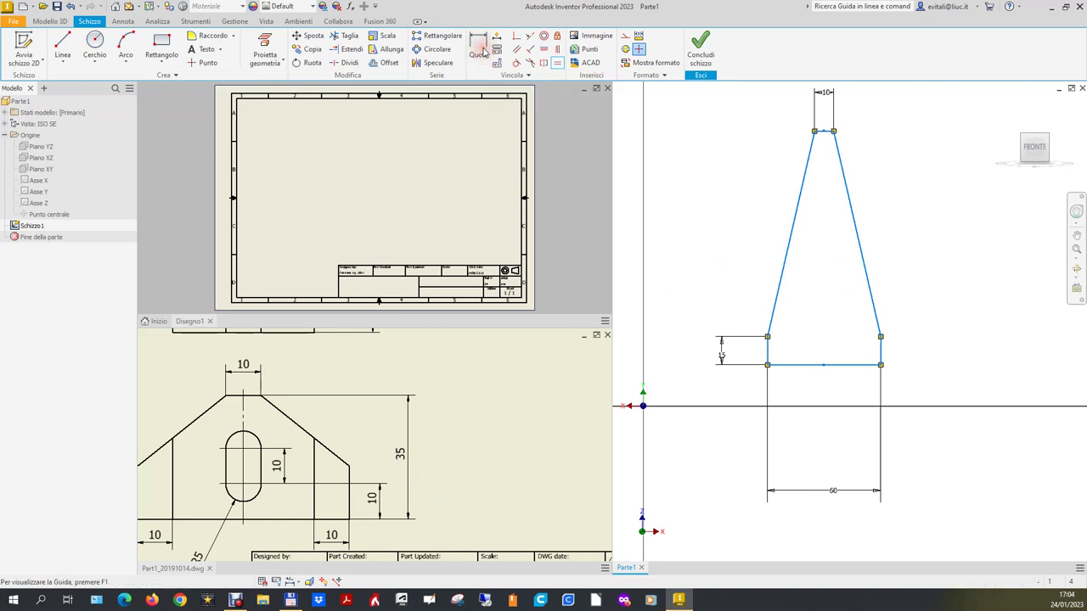
pyautogui.click(825, 132)
pyautogui.click(847, 366)
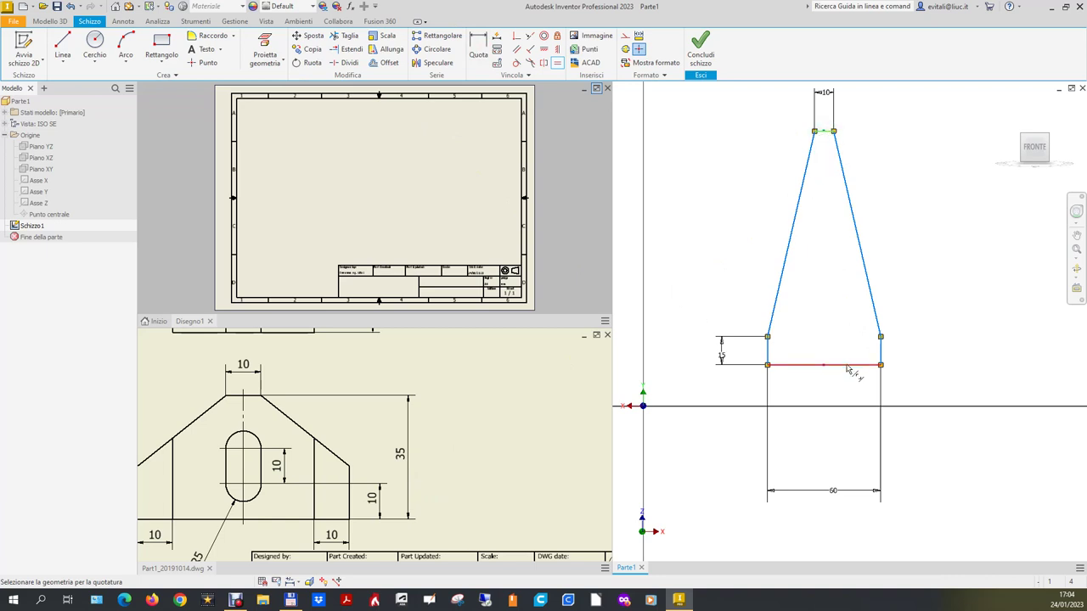
pyautogui.click(936, 310)
pyautogui.write('3')
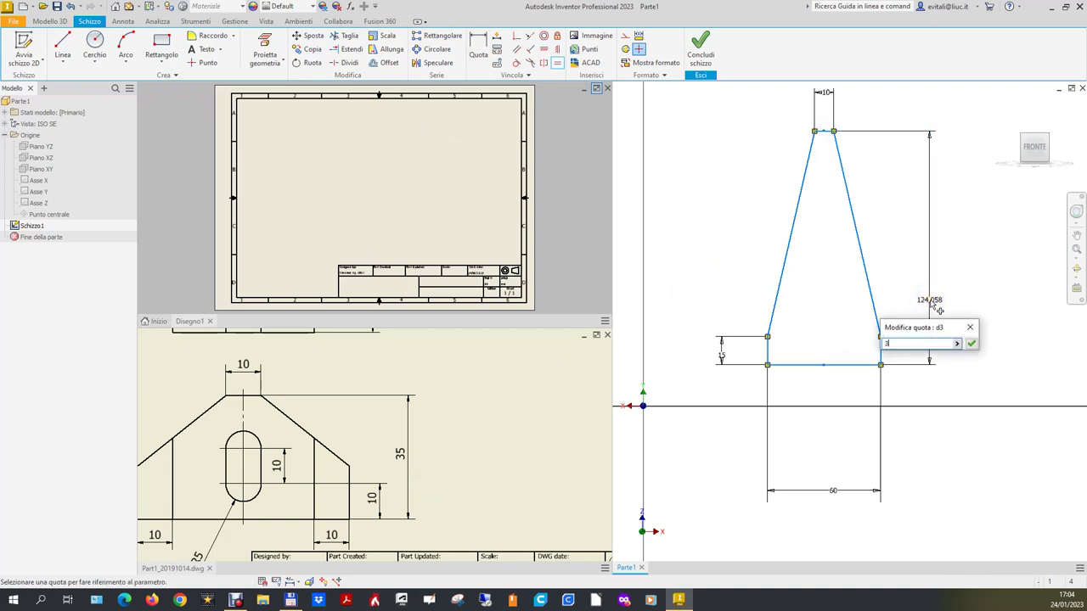
pyautogui.press('Return')
pyautogui.scroll(-2, 951, 335)
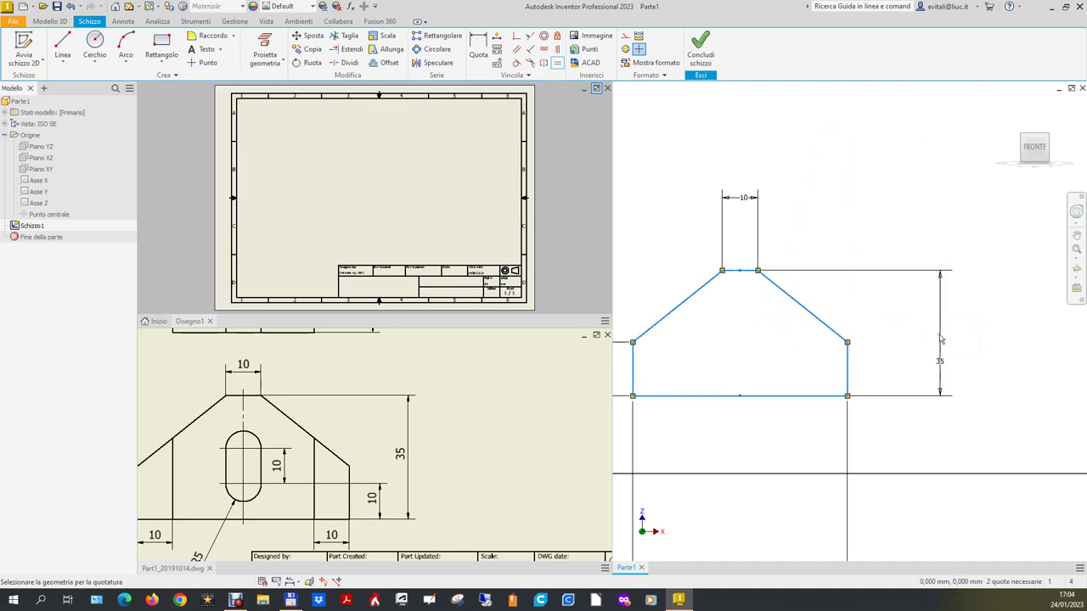
pyautogui.scroll(1, 951, 336)
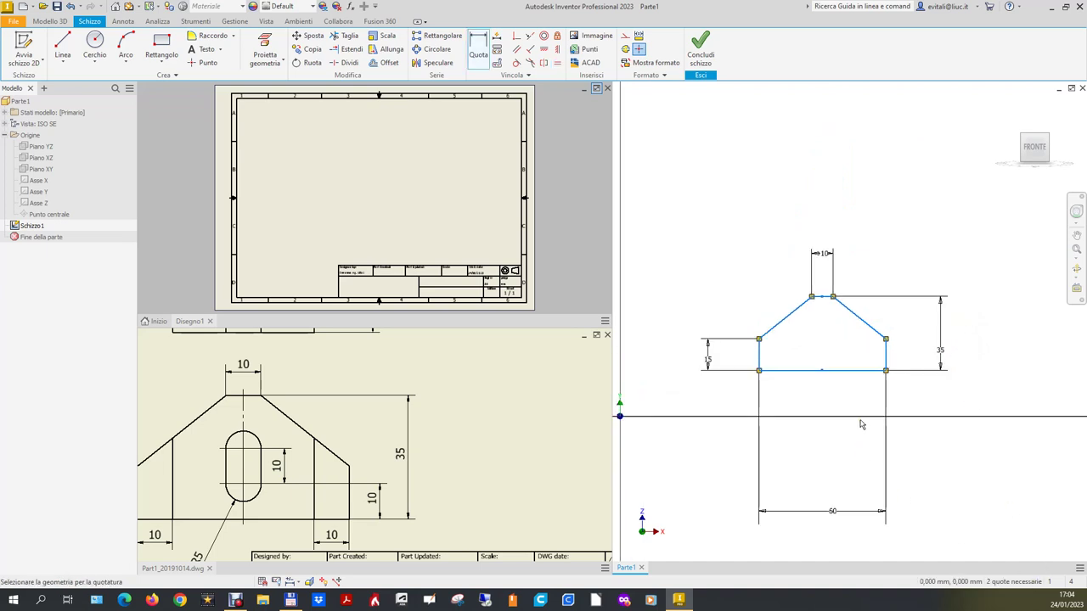
# Make the base collinear with the X origin axis and finish Schizzo1.
pyautogui.click(517, 36)
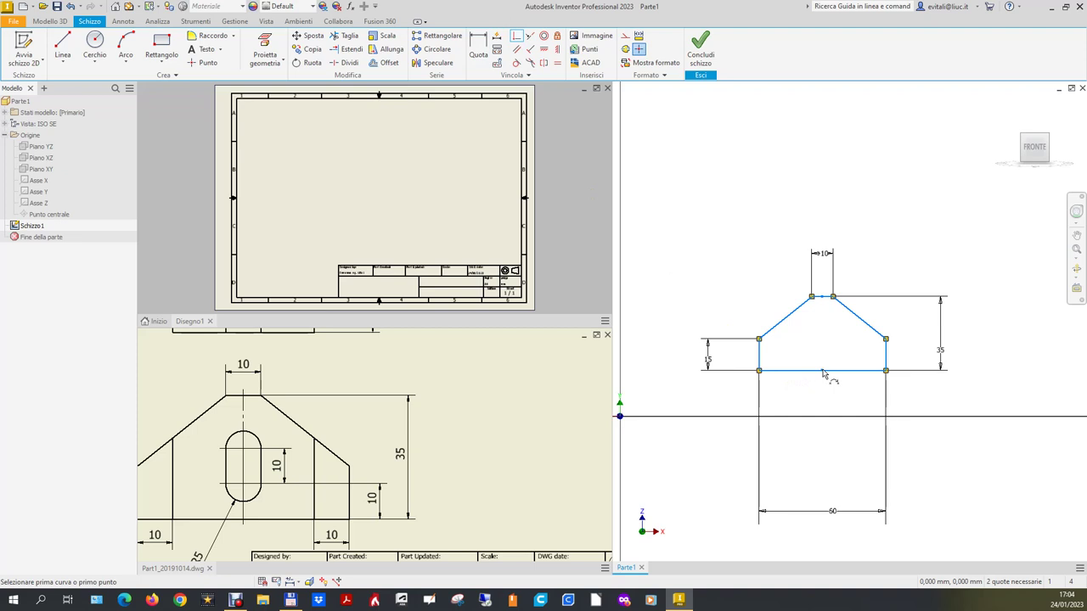
pyautogui.click(823, 373)
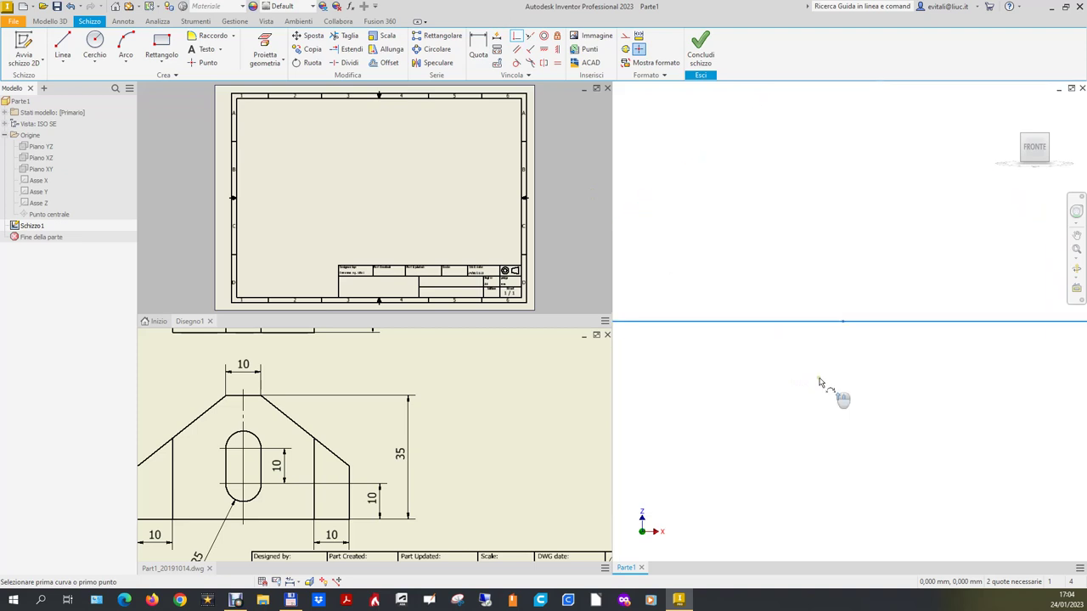
pyautogui.click(843, 322)
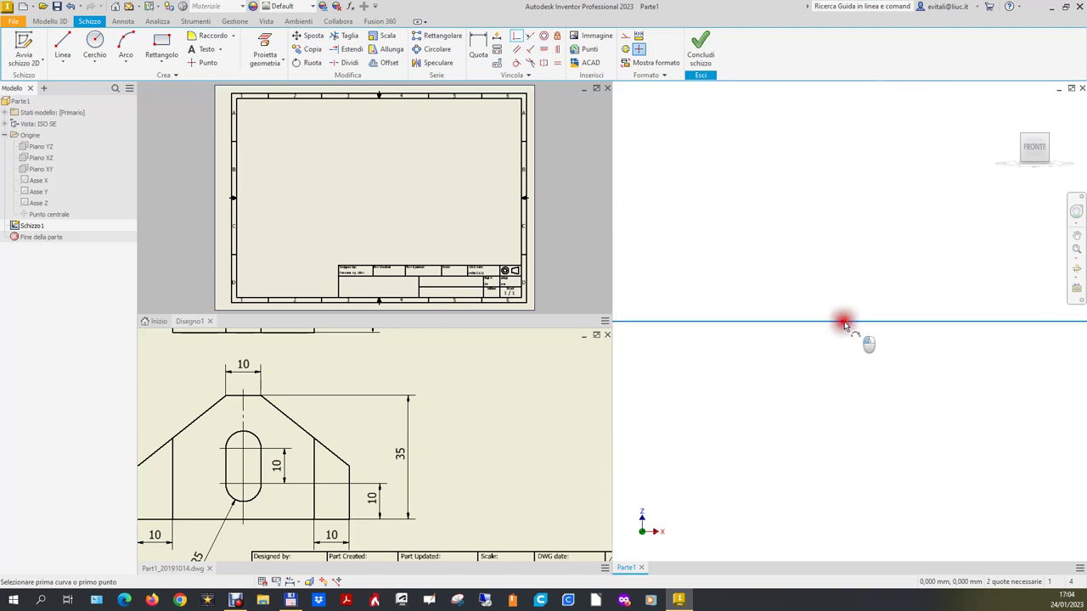
pyautogui.scroll(-5, 879, 395)
pyautogui.scroll(-3, 931, 437)
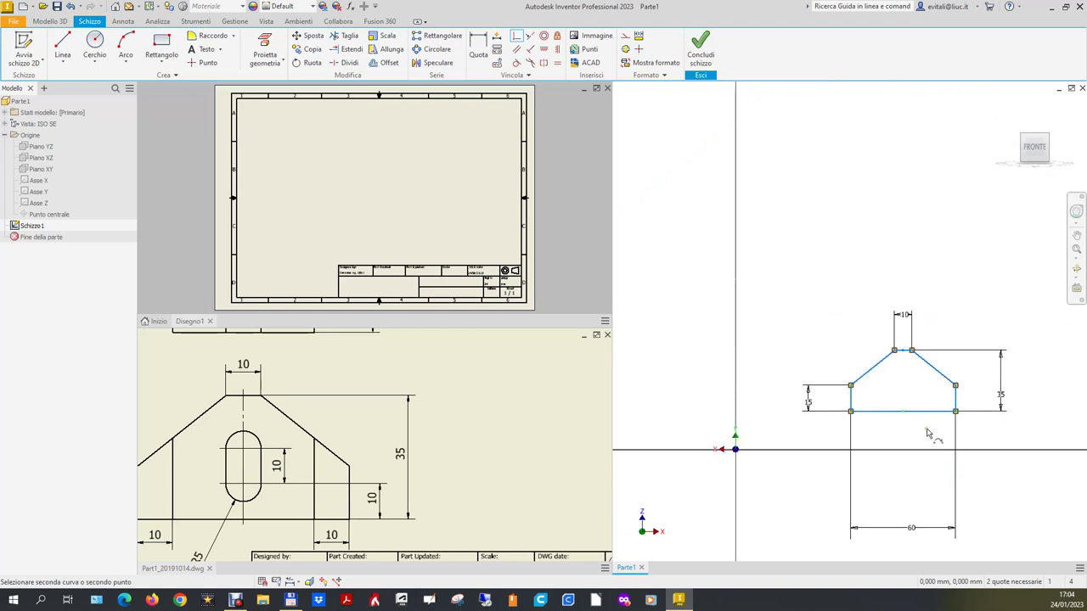
pyautogui.click(61, 216)
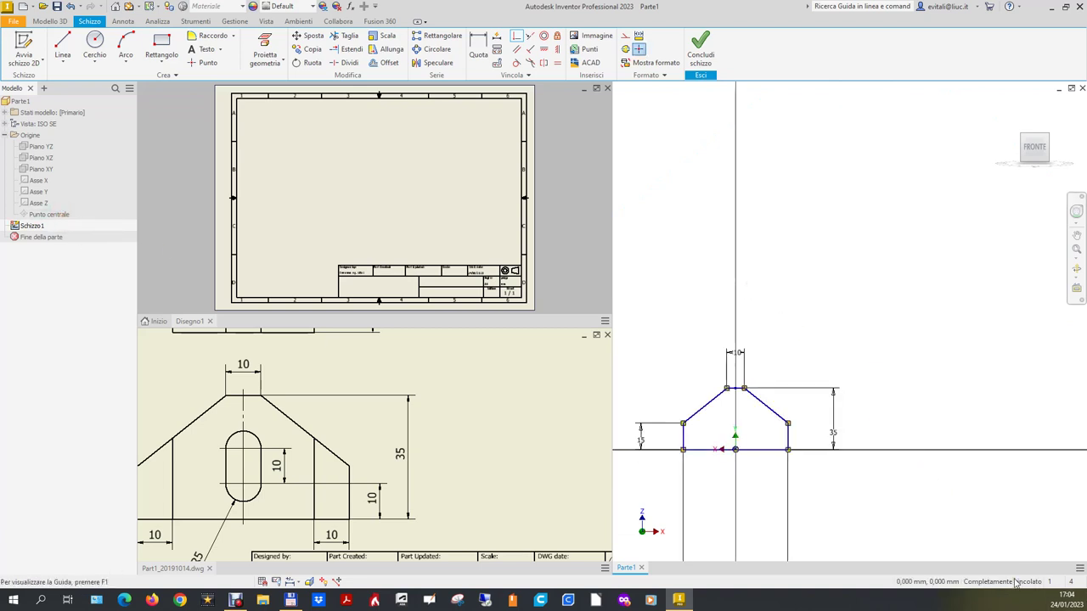
pyautogui.click(705, 44)
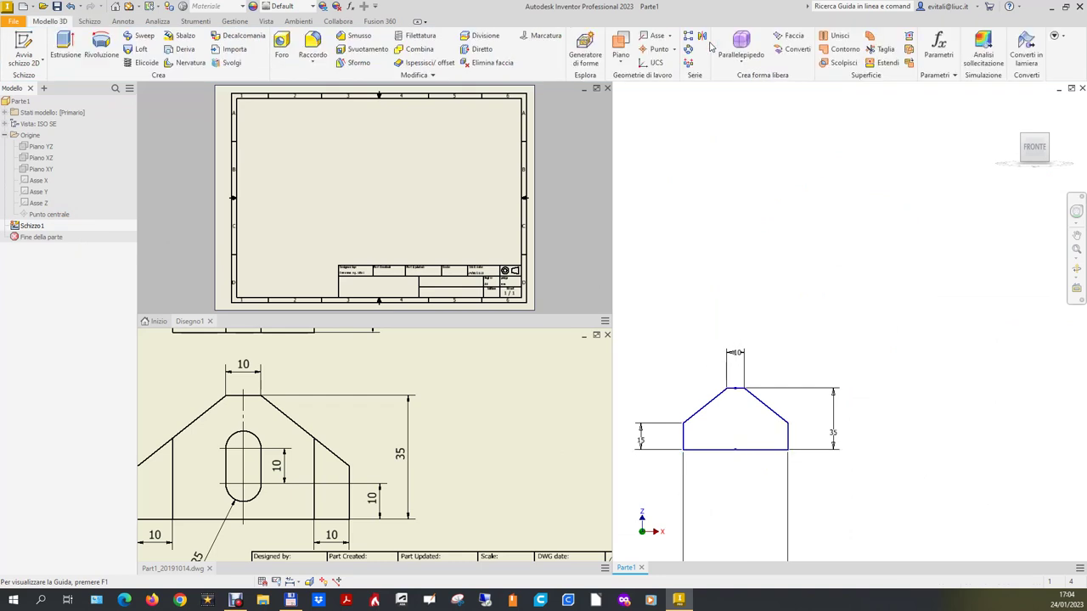
# Extrude the Schizzo1 profile 30 mm symmetrically into the solid Estrusione1.
pyautogui.click(1005, 103)
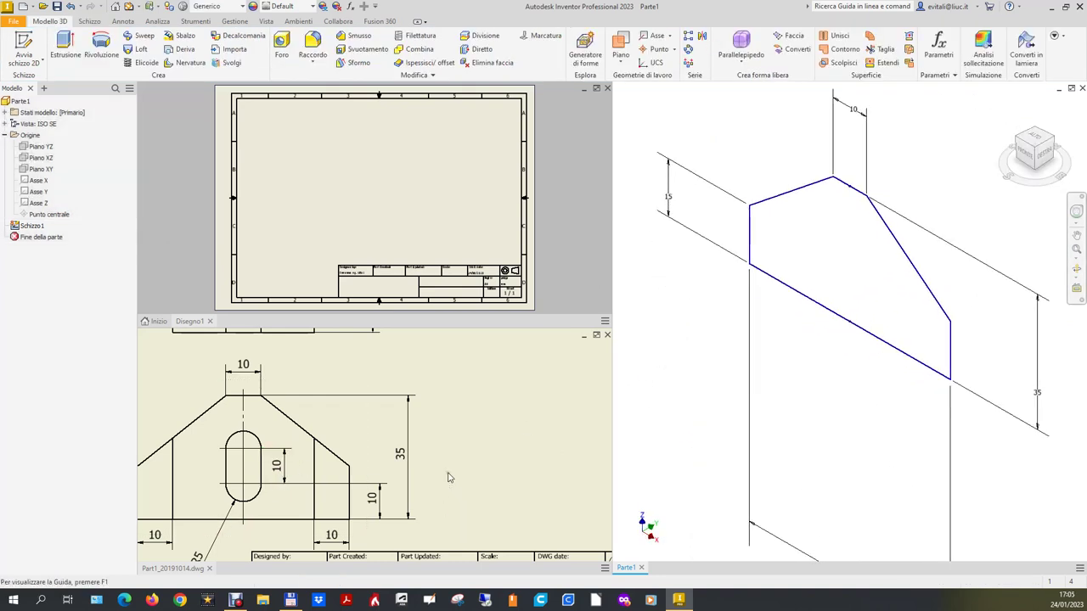
pyautogui.scroll(-1, 450, 481)
pyautogui.scroll(-1, 450, 479)
pyautogui.scroll(2, 435, 418)
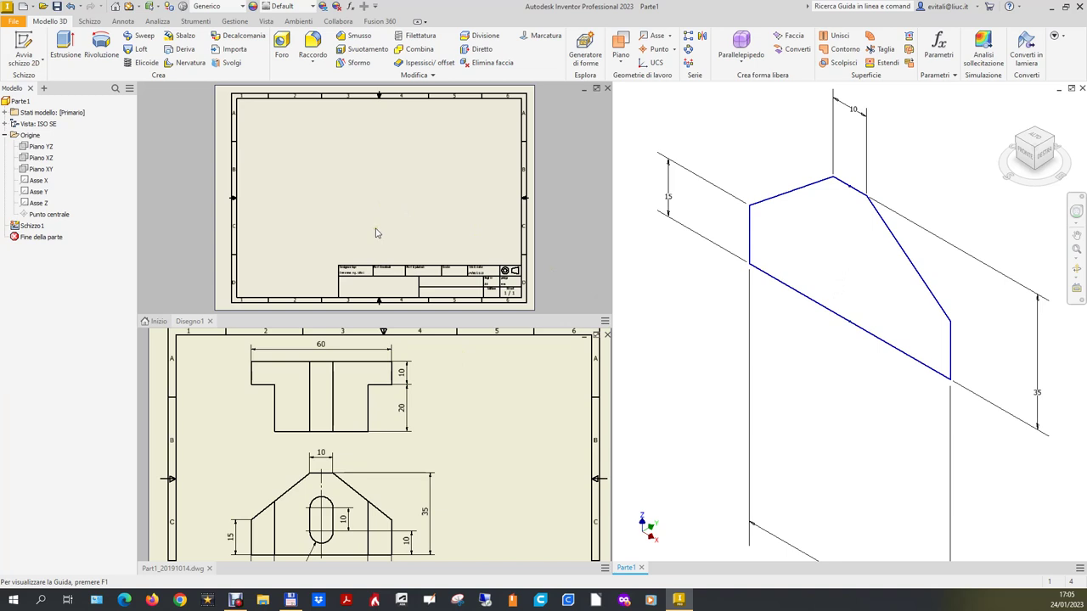
pyautogui.click(63, 44)
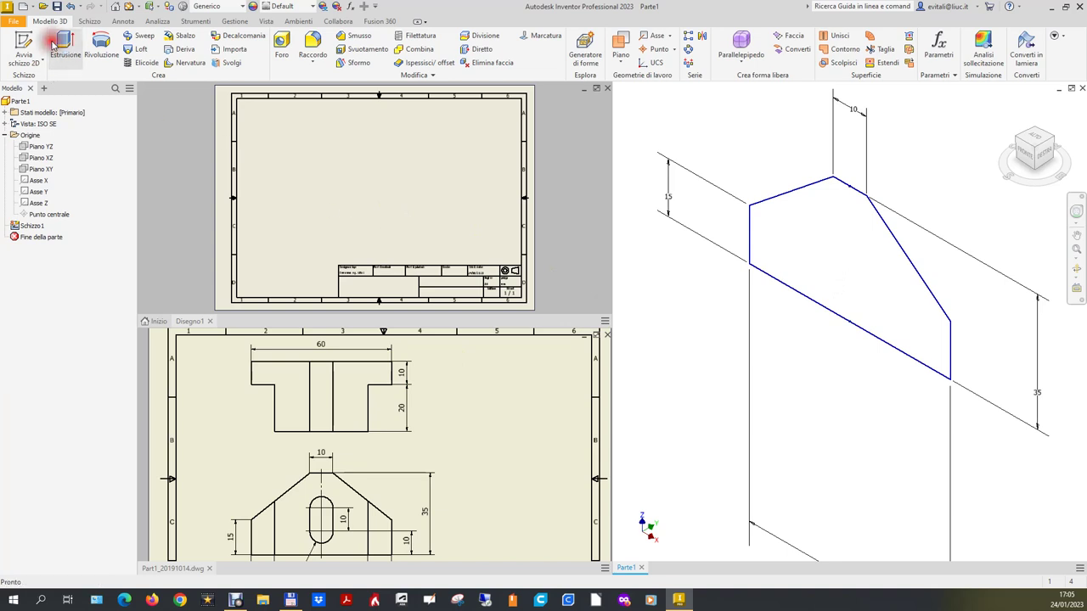
pyautogui.doubleClick(221, 196)
pyautogui.write('30')
pyautogui.click(235, 180)
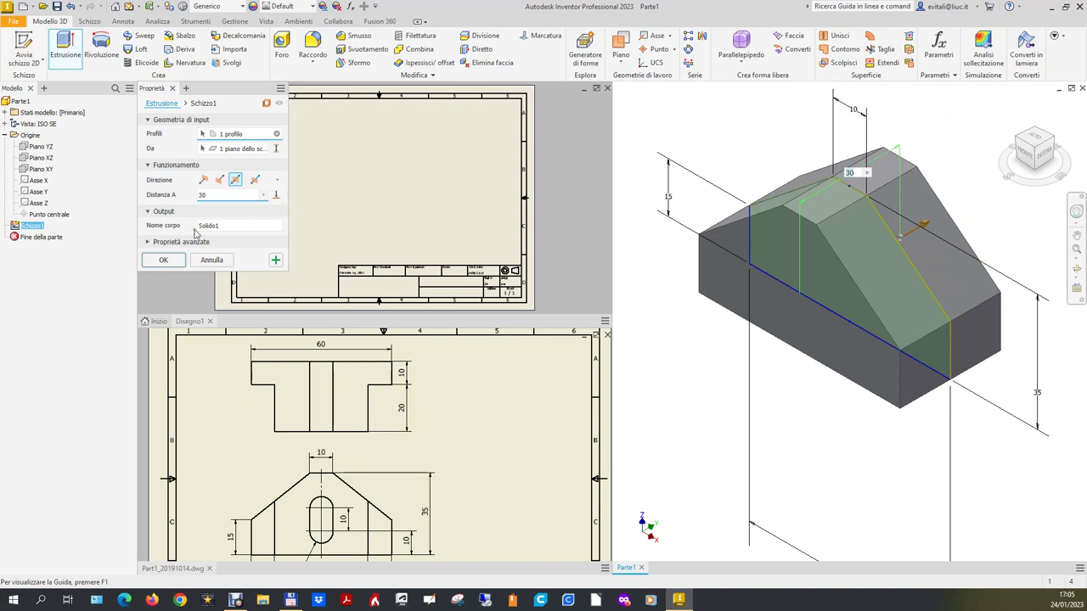
pyautogui.click(178, 263)
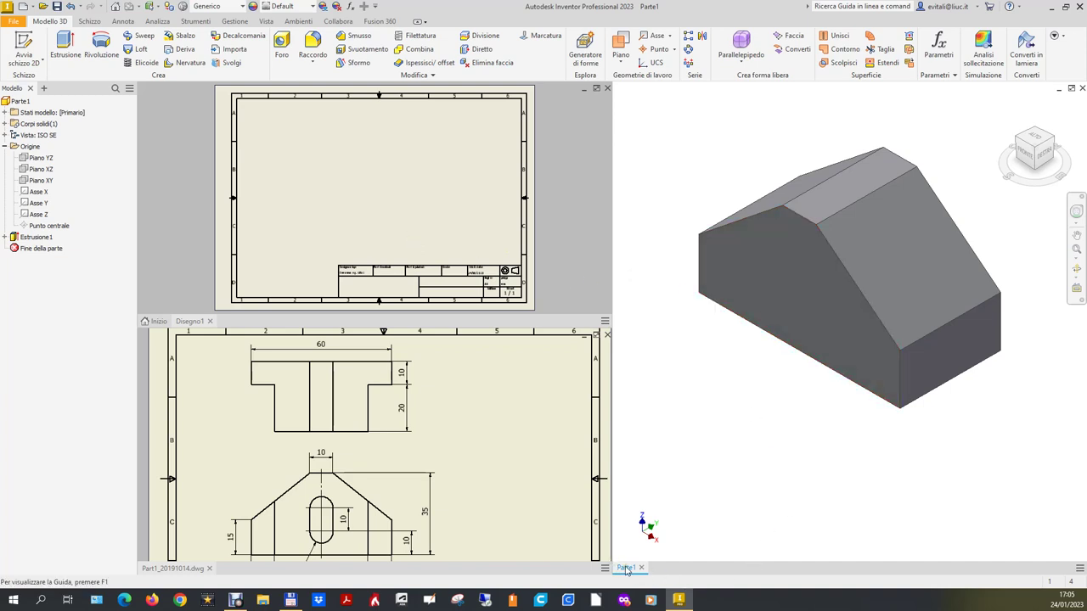
# Save the part as Part1_20191014Filmato.ipt in the Modelli Inventor 004 Esercizio folder.
pyautogui.click(19, 27)
pyautogui.click(51, 146)
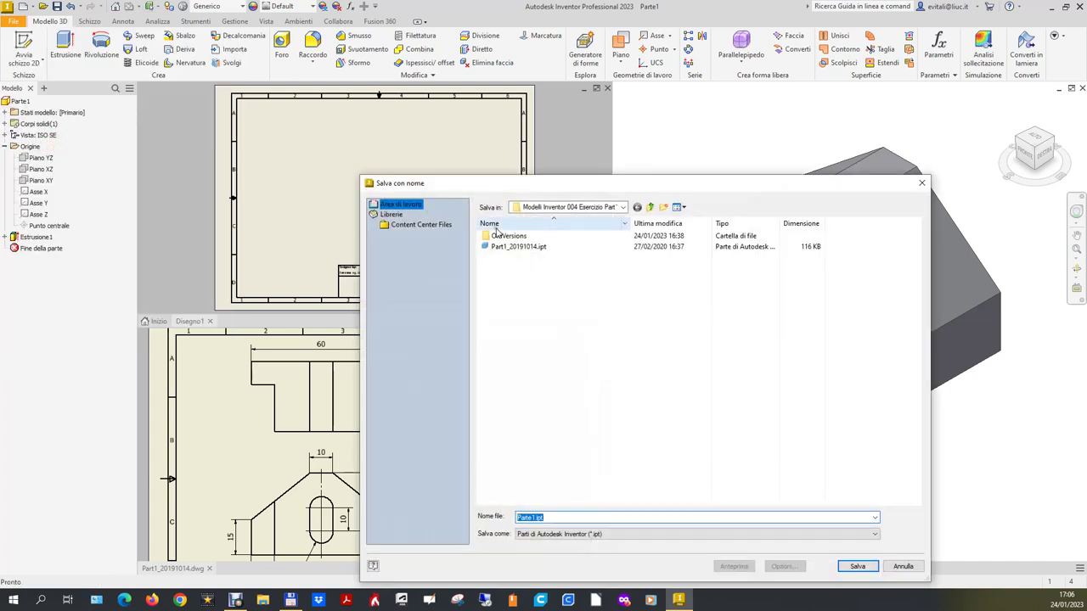
pyautogui.click(520, 248)
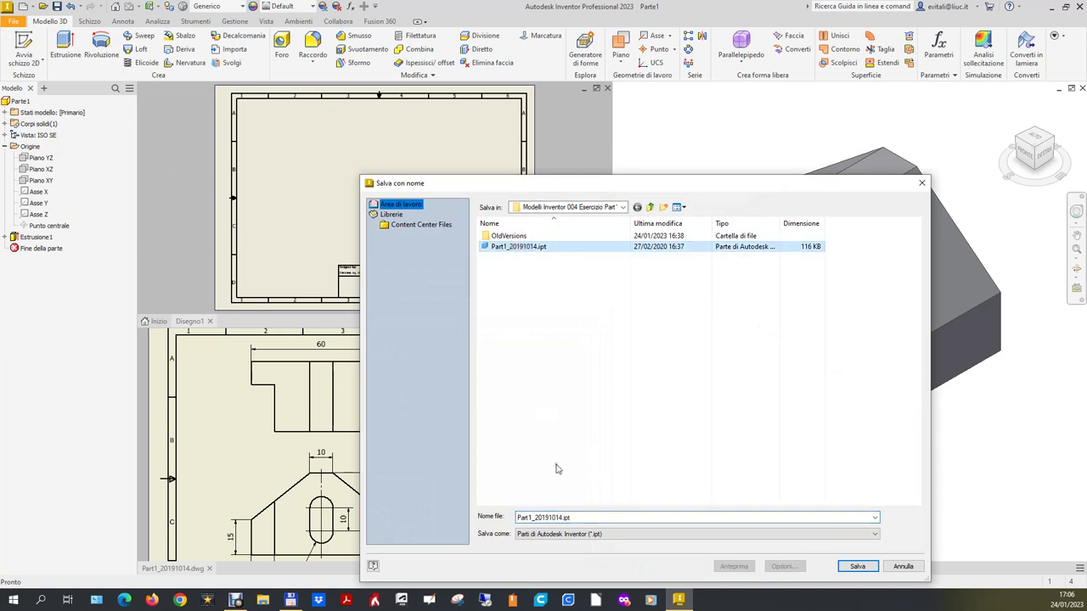
pyautogui.doubleClick(566, 517)
pyautogui.click(610, 517)
pyautogui.write('Filmato')
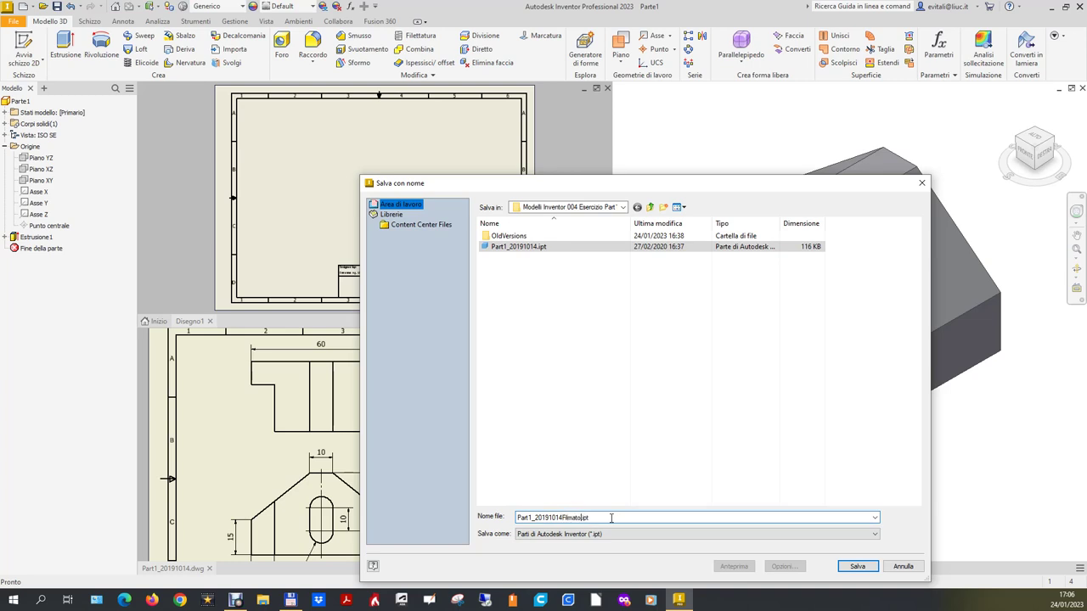
pyautogui.press('Return')
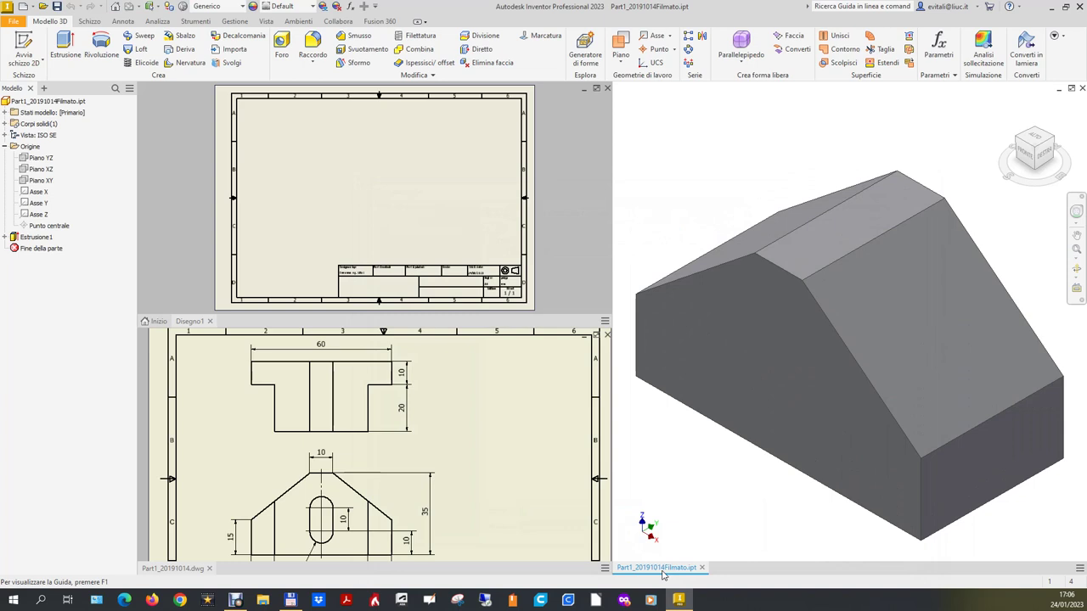
# Place a base view of Part1_20191014Filmato.ipt on the drawing sheet.
pyautogui.click(348, 225)
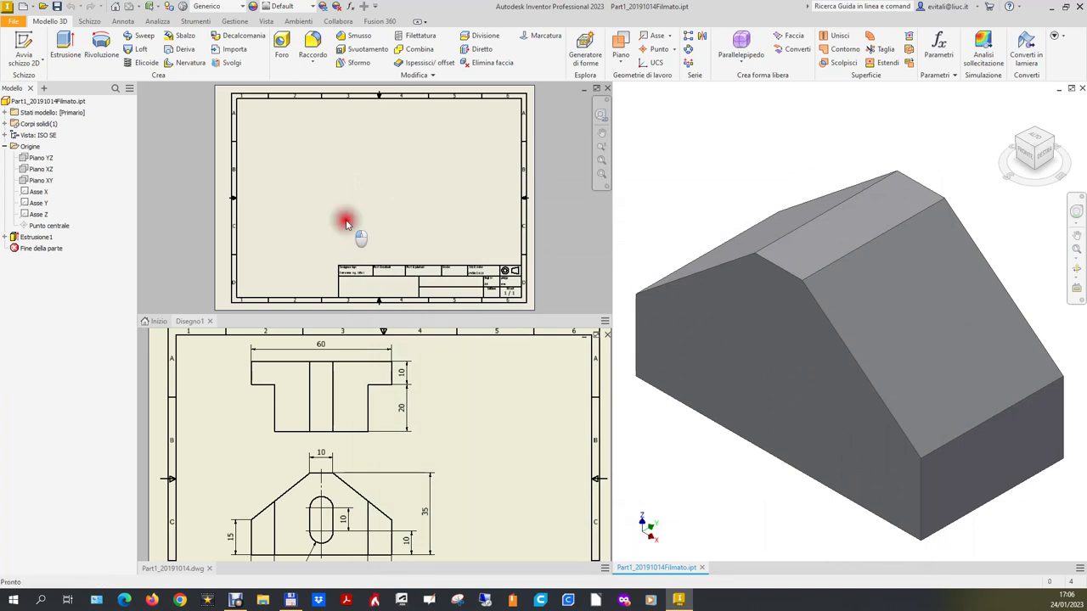
pyautogui.click(13, 43)
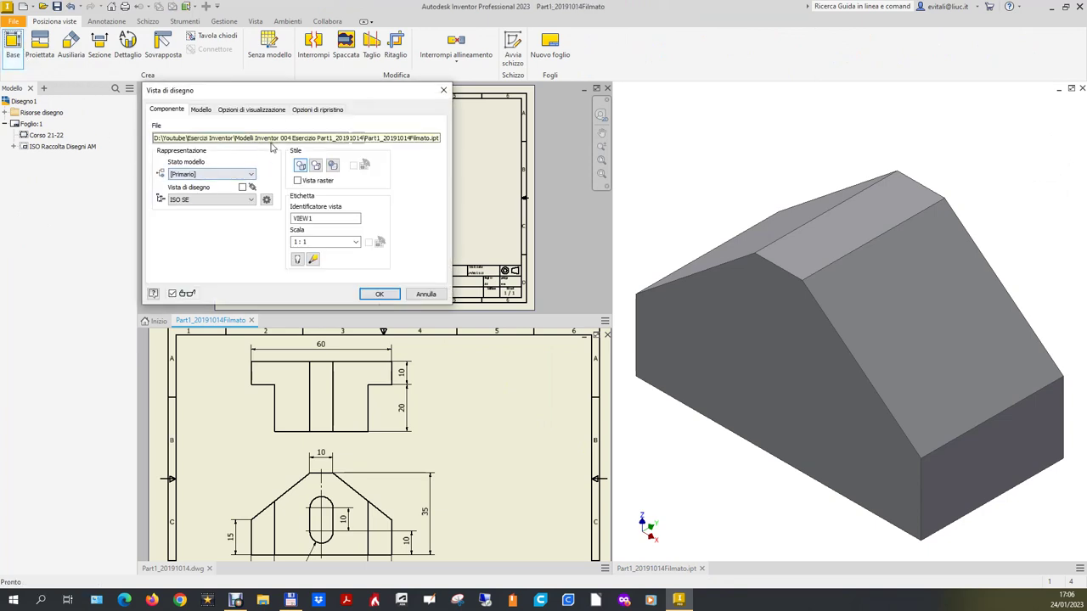
pyautogui.click(343, 138)
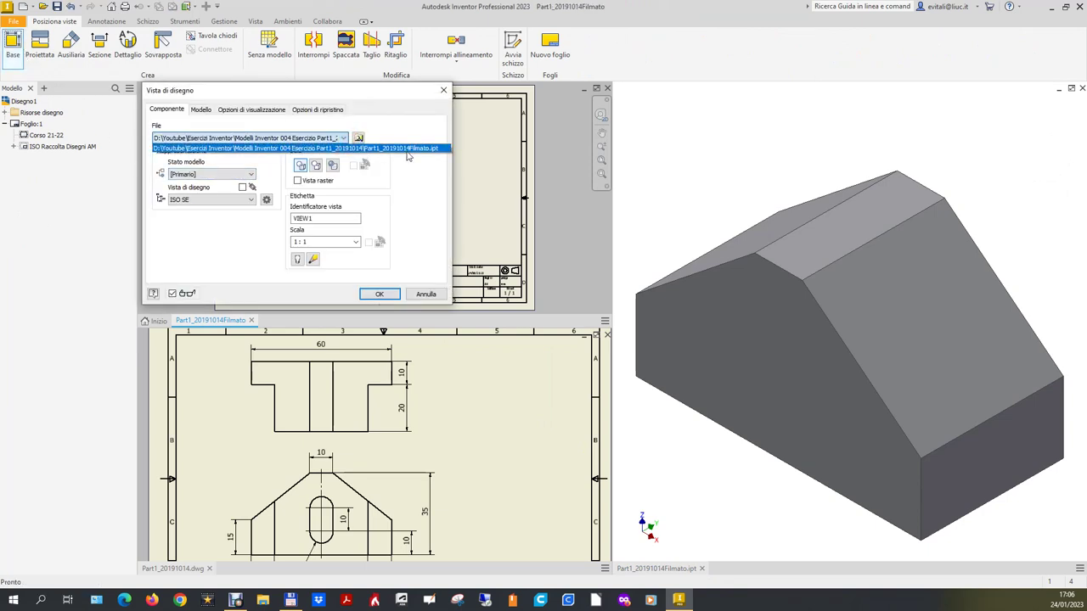
pyautogui.click(407, 151)
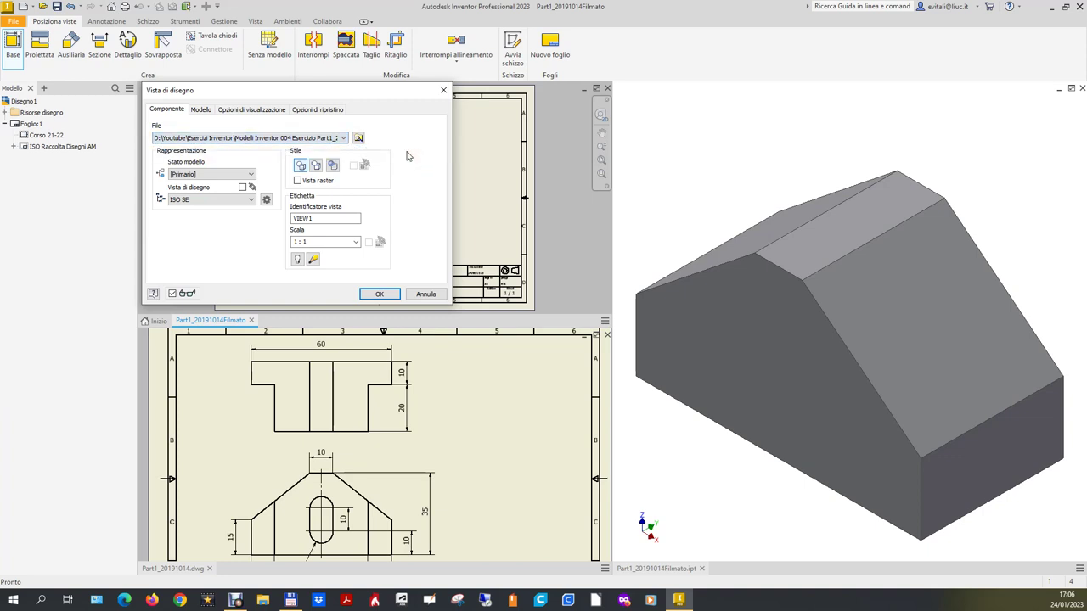
pyautogui.click(380, 294)
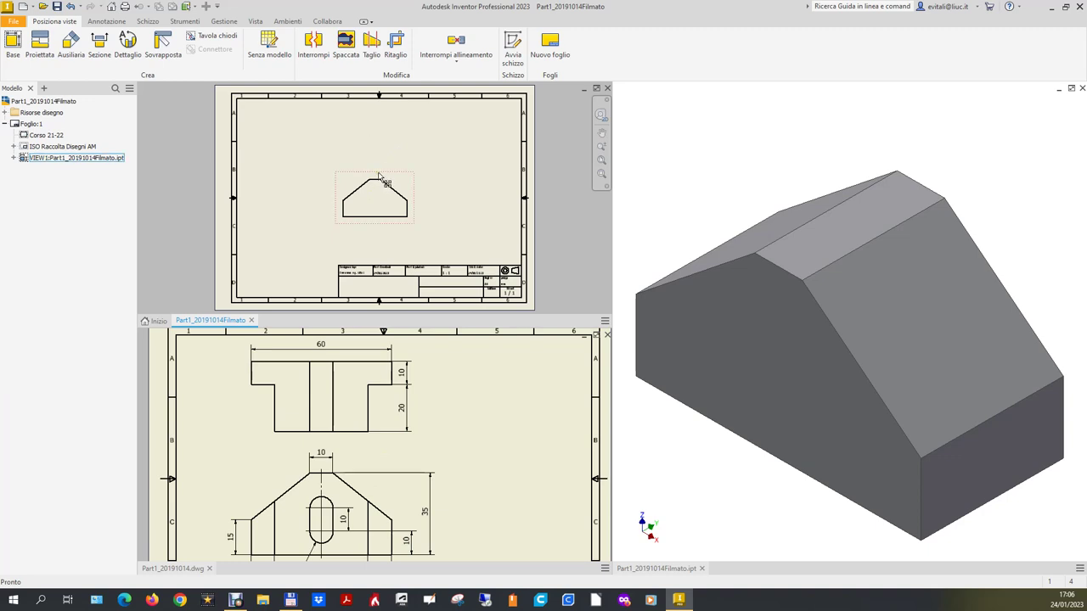
# Drag the trapezoid view up and back down to settle it near the sheet centre.
pyautogui.click(368, 141)
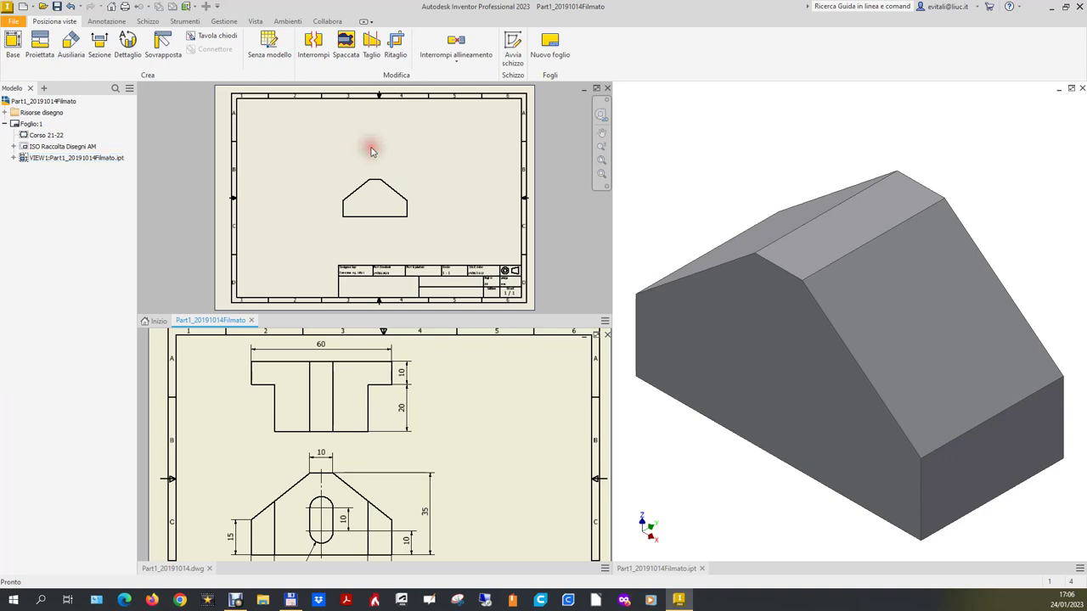
pyautogui.click(369, 225)
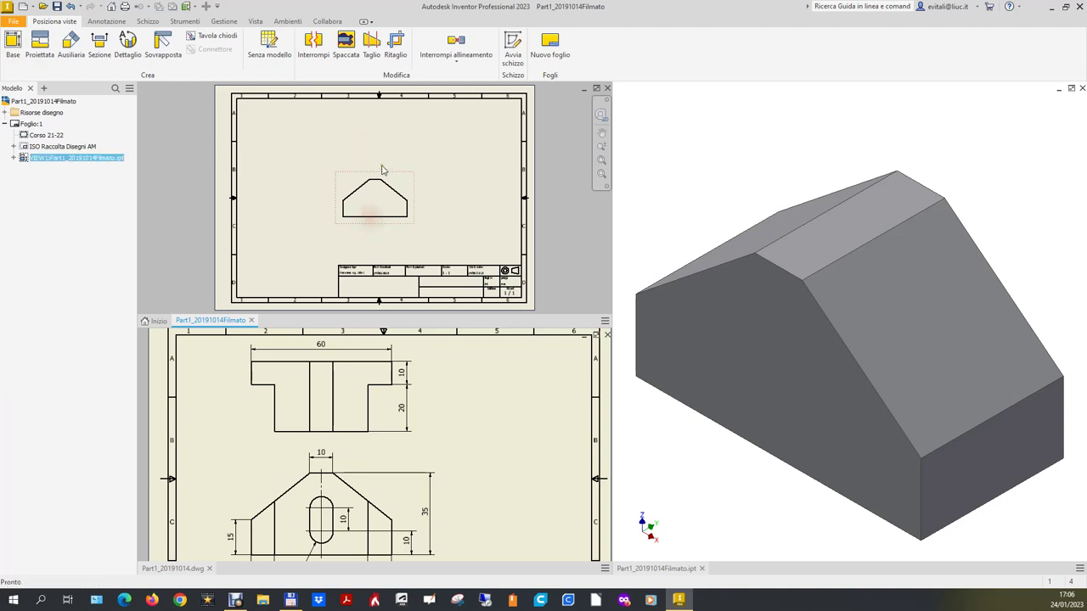
pyautogui.moveTo(384, 178); pyautogui.dragTo(385, 119)
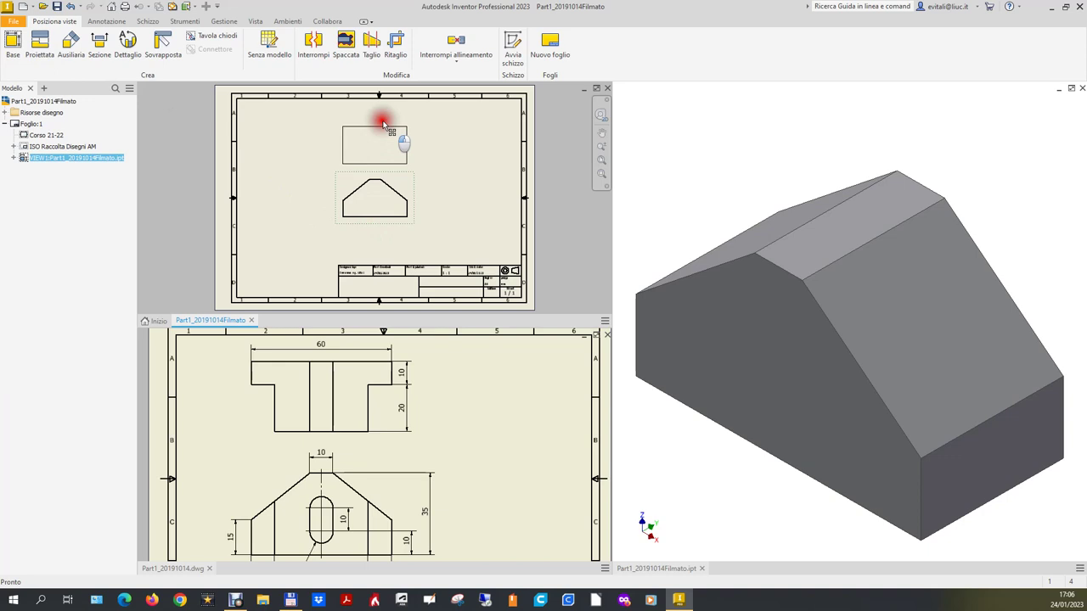
pyautogui.moveTo(383, 119); pyautogui.dragTo(384, 176)
pyautogui.rightClick(384, 176)
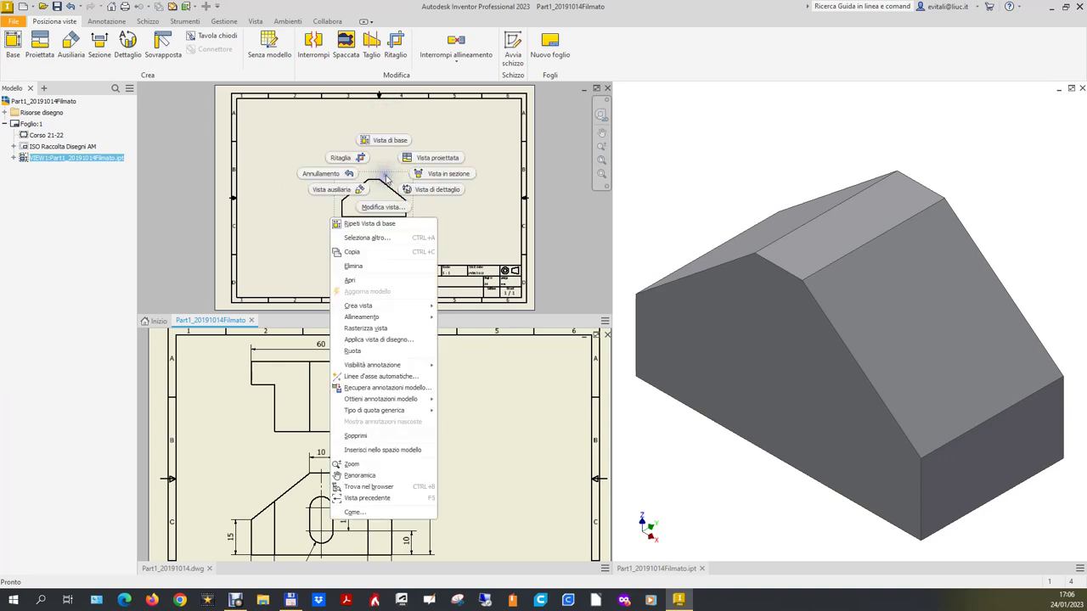
pyautogui.click(486, 231)
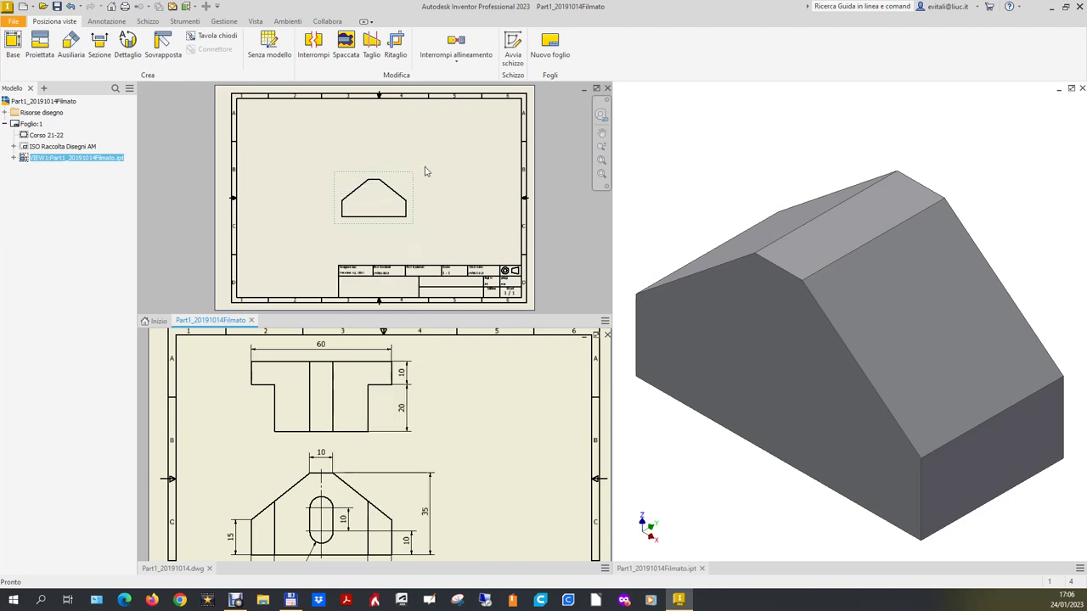
pyautogui.click(427, 295)
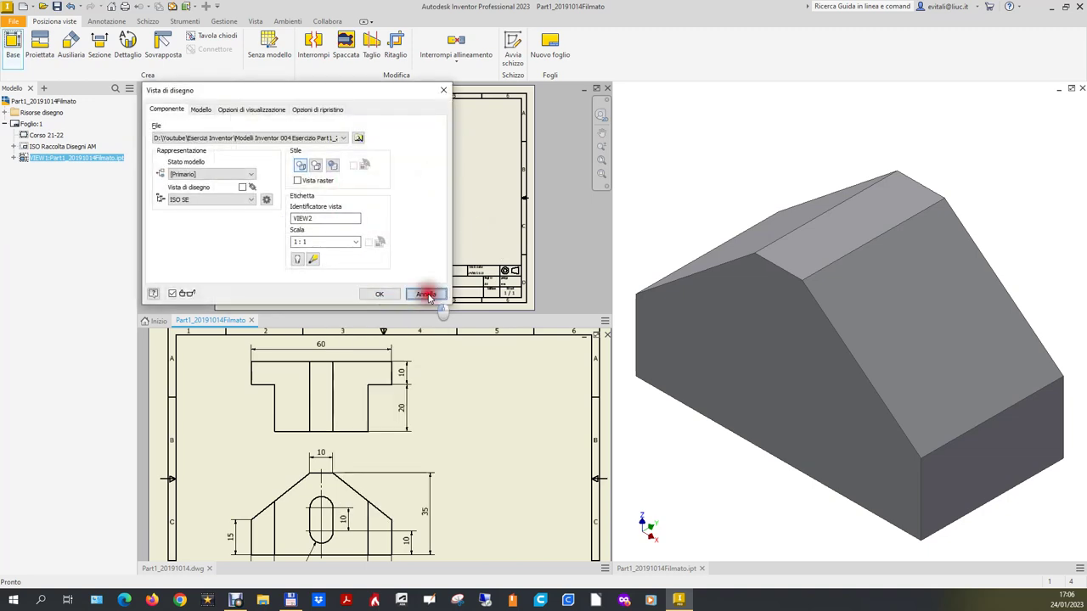
# Cancel the extra base view and create a projected top view above the front view.
pyautogui.click(40, 45)
pyautogui.click(362, 139)
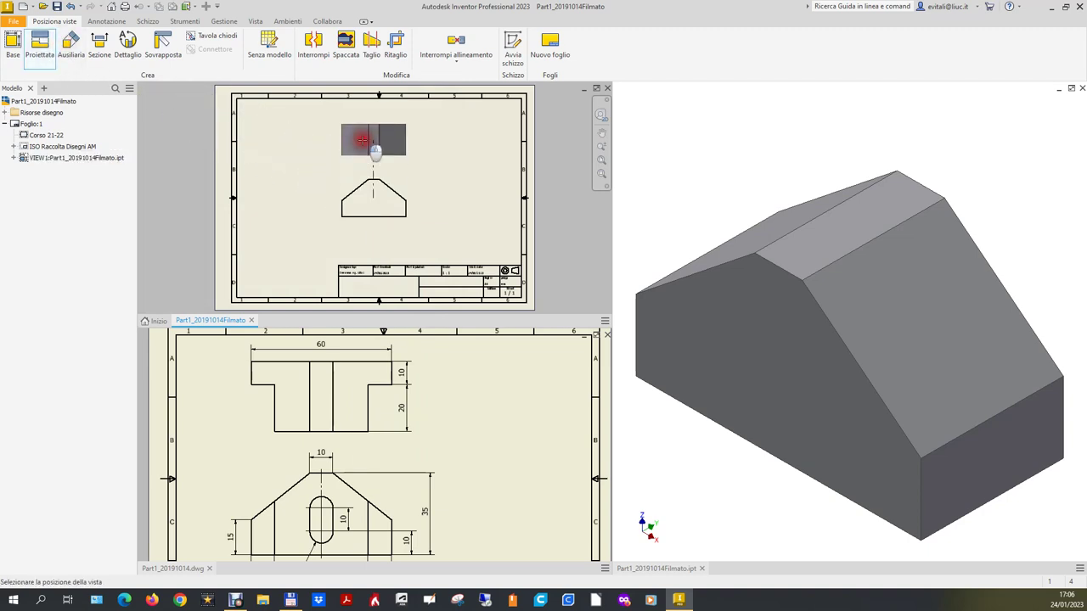
pyautogui.rightClick(361, 141)
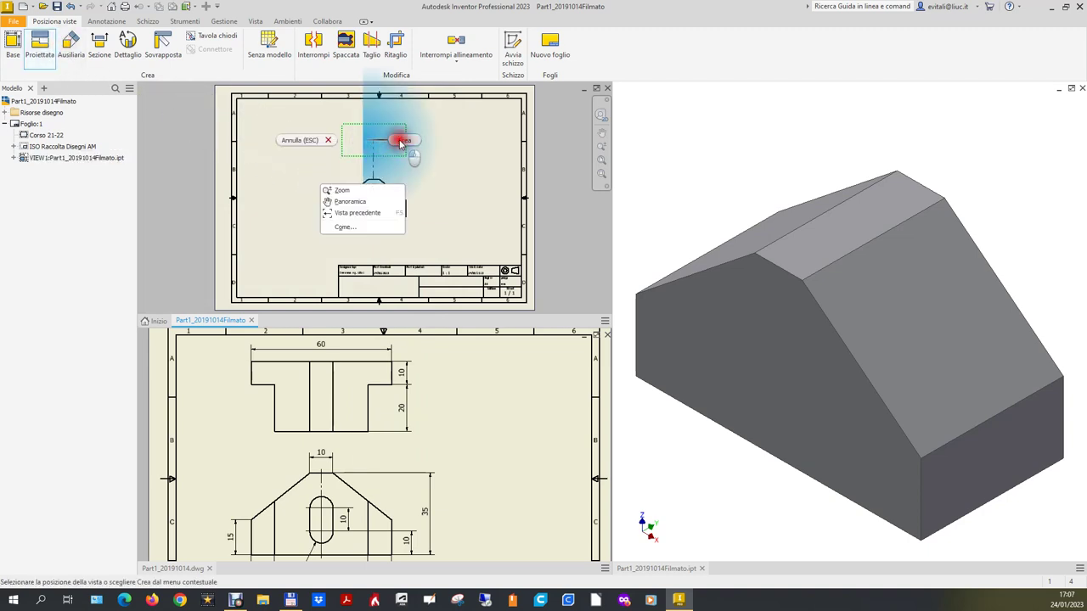
pyautogui.click(403, 141)
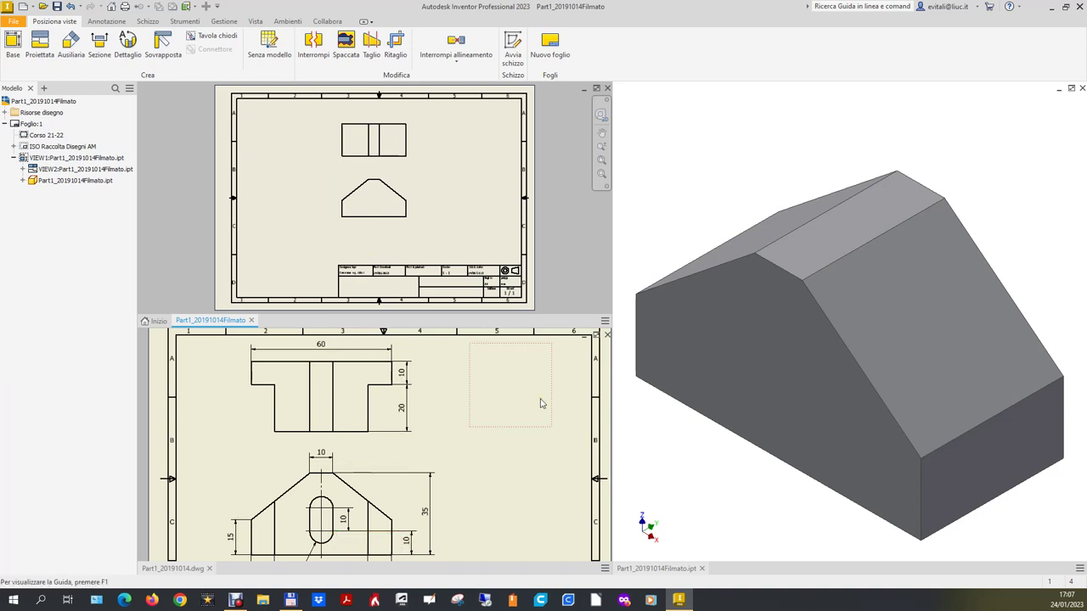
# Reopen the extrusion's Schizzo1 in the part window, viewed from the front.
pyautogui.click(759, 493)
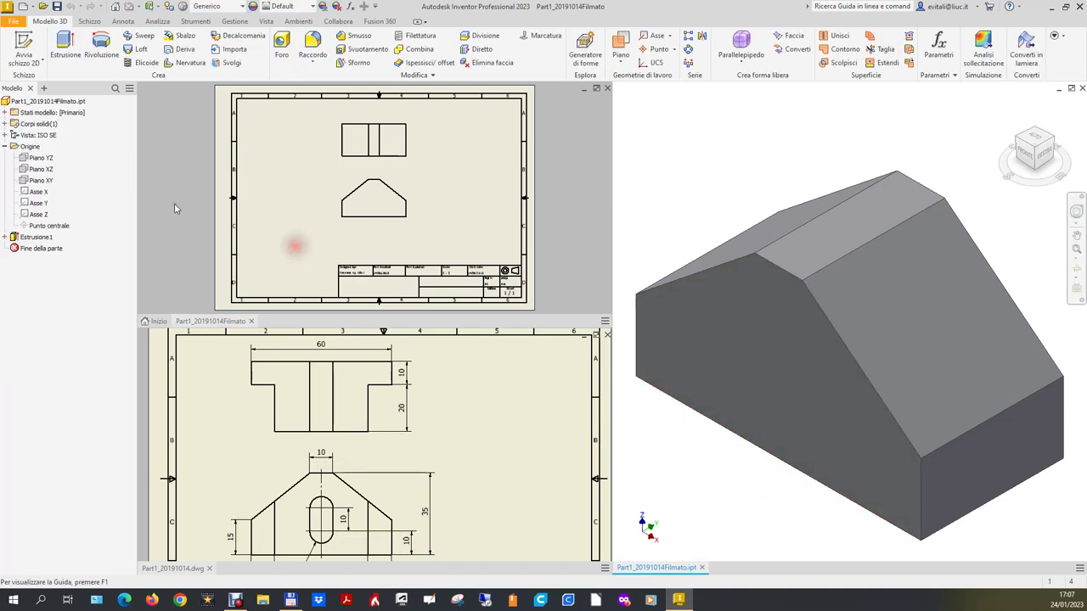
pyautogui.click(4, 236)
pyautogui.click(31, 248)
pyautogui.click(25, 239)
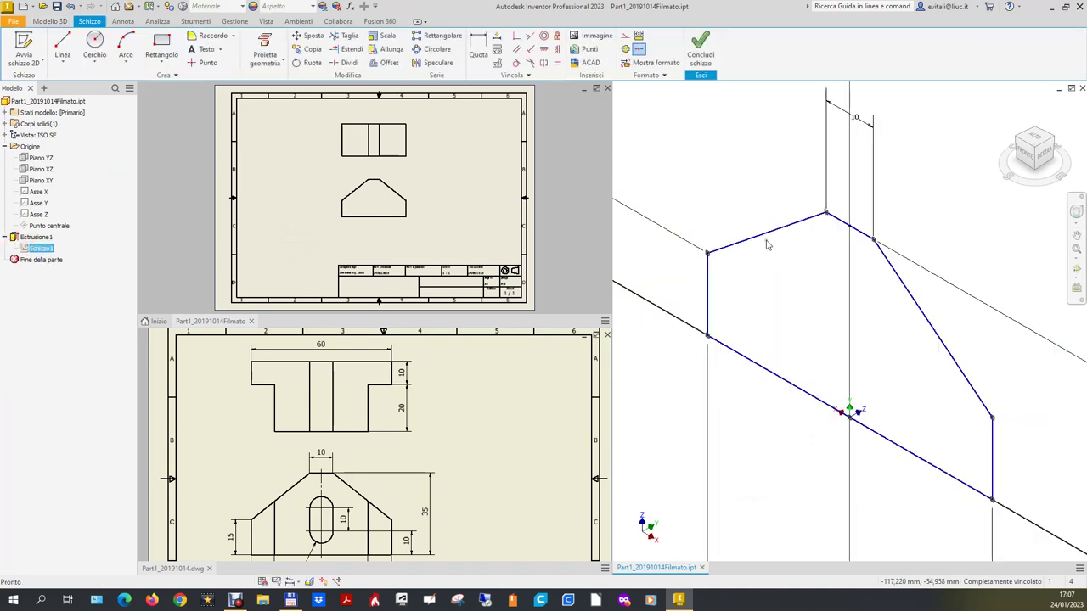
pyautogui.click(1016, 170)
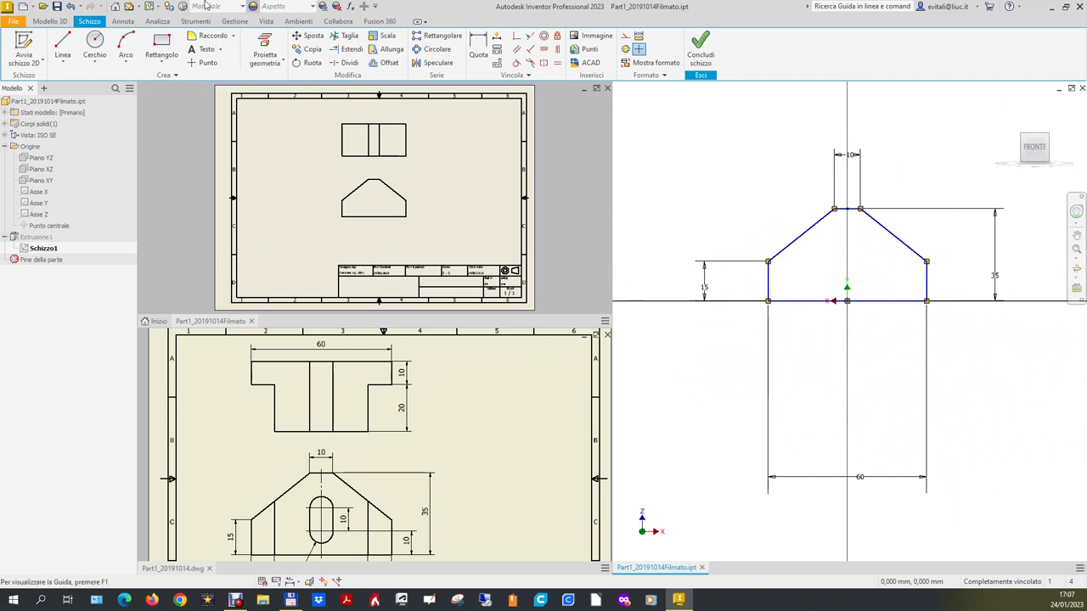
# Draw a centre-to-centre slot inside the trapezoidal profile.
pyautogui.click(161, 58)
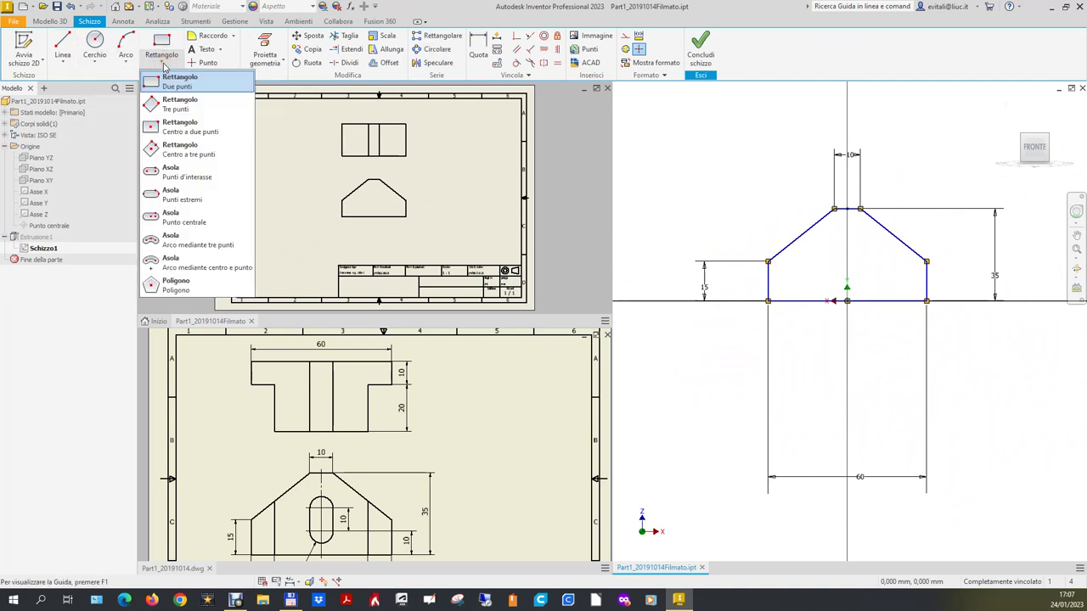
pyautogui.click(202, 169)
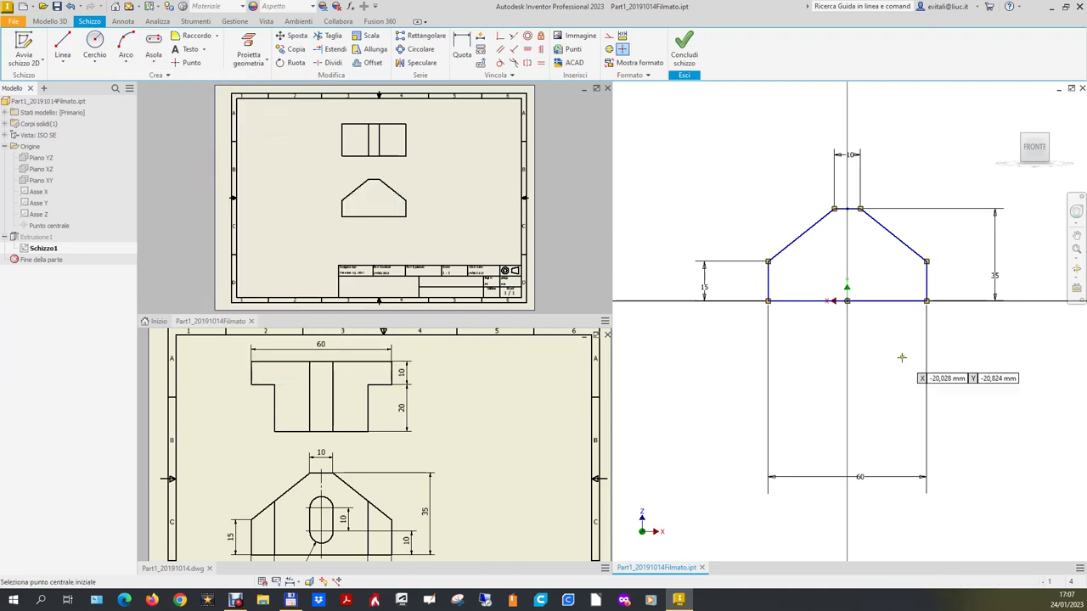
pyautogui.click(847, 273)
pyautogui.click(840, 236)
pyautogui.click(848, 227)
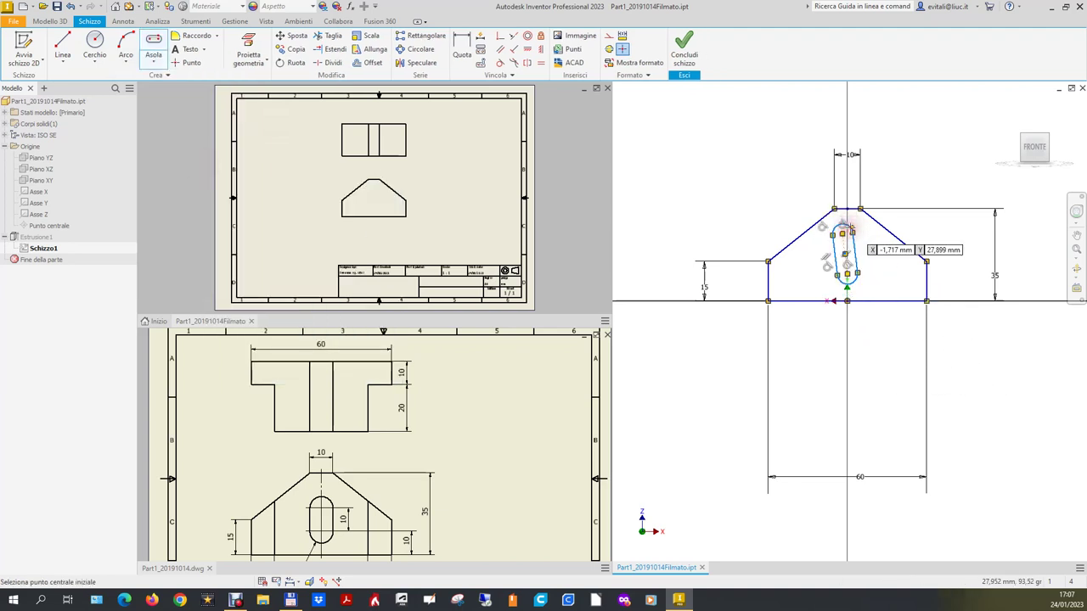
pyautogui.rightClick(911, 181)
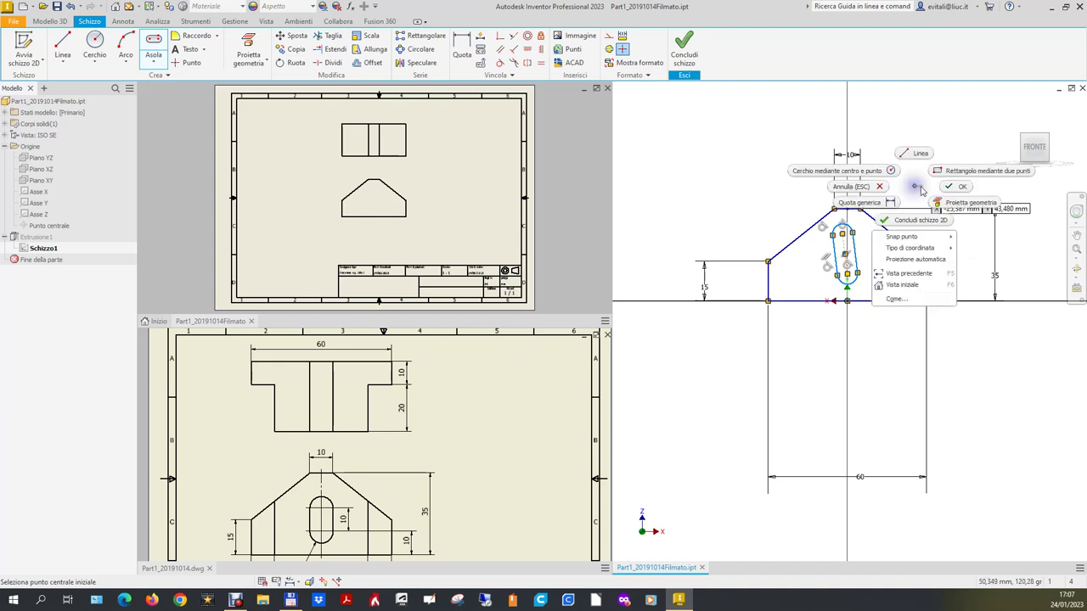
pyautogui.click(954, 193)
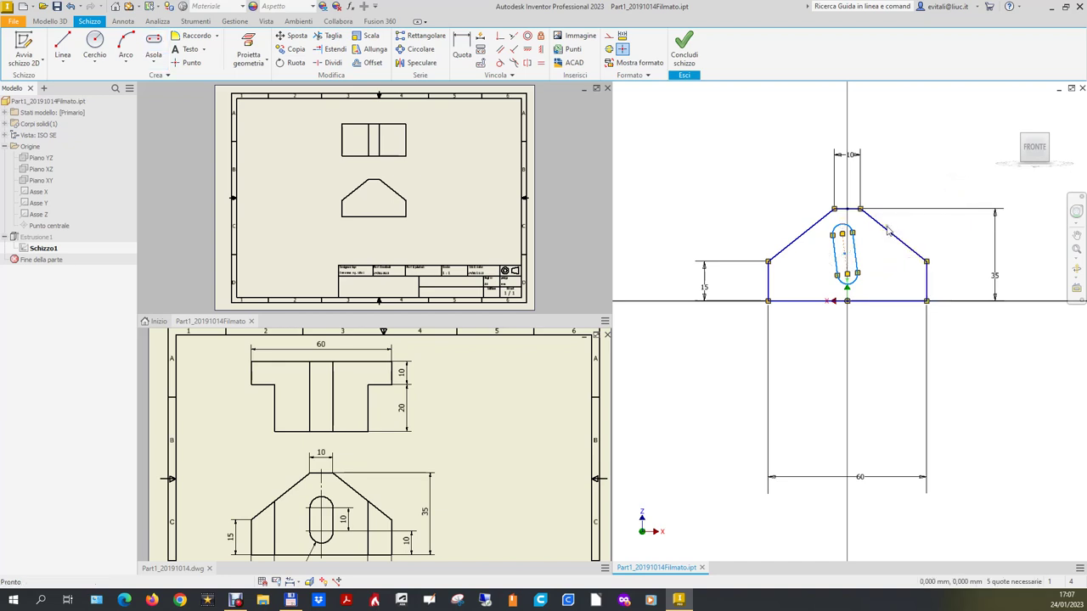
# Shift the slot slightly left and constrain it vertical.
pyautogui.scroll(3, 866, 283)
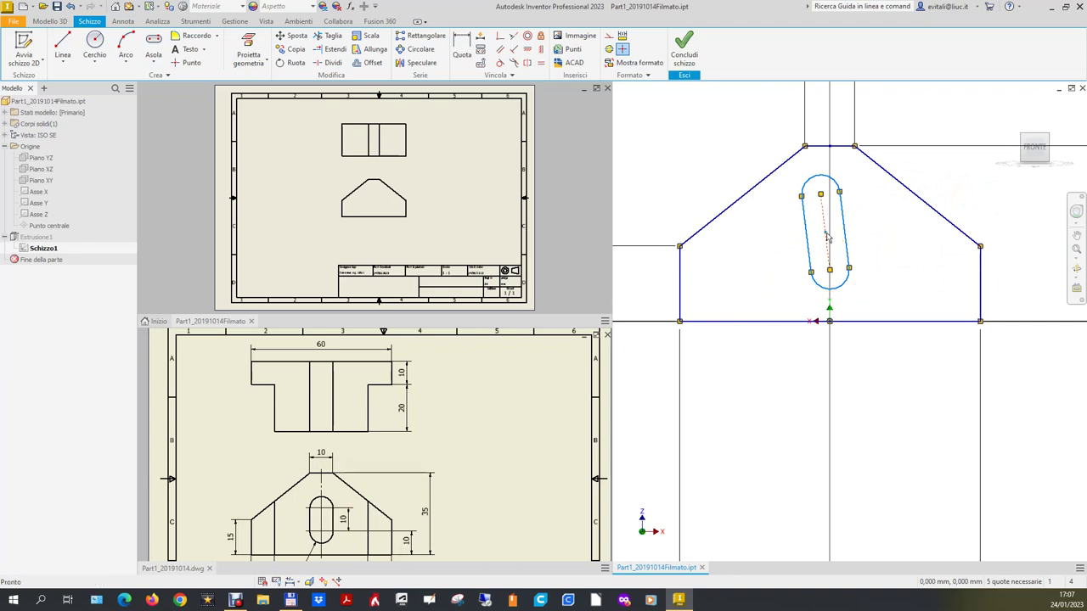
pyautogui.moveTo(825, 236); pyautogui.dragTo(812, 236)
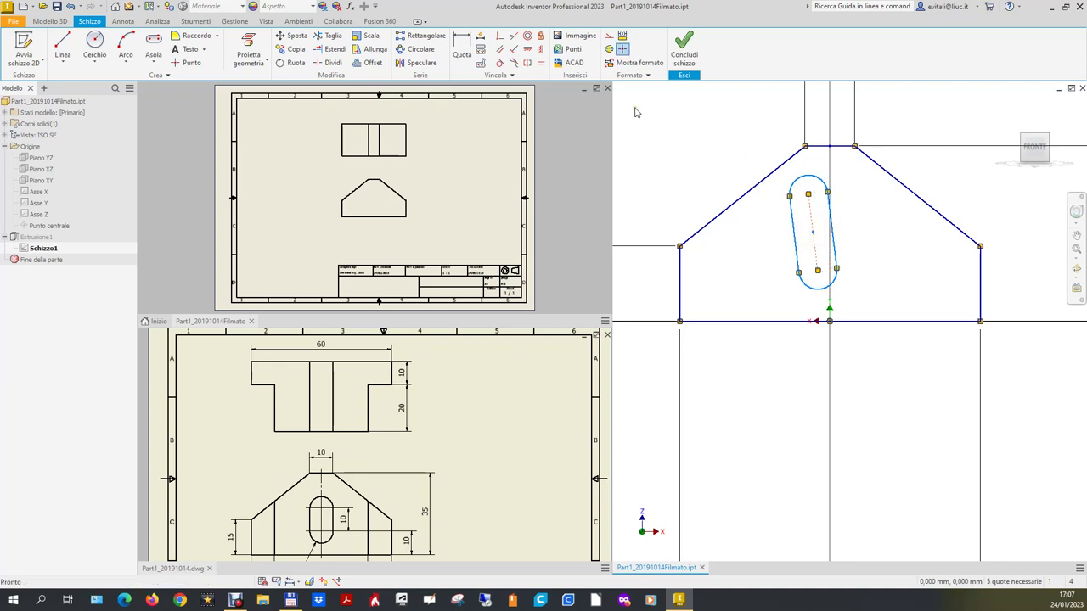
pyautogui.click(542, 53)
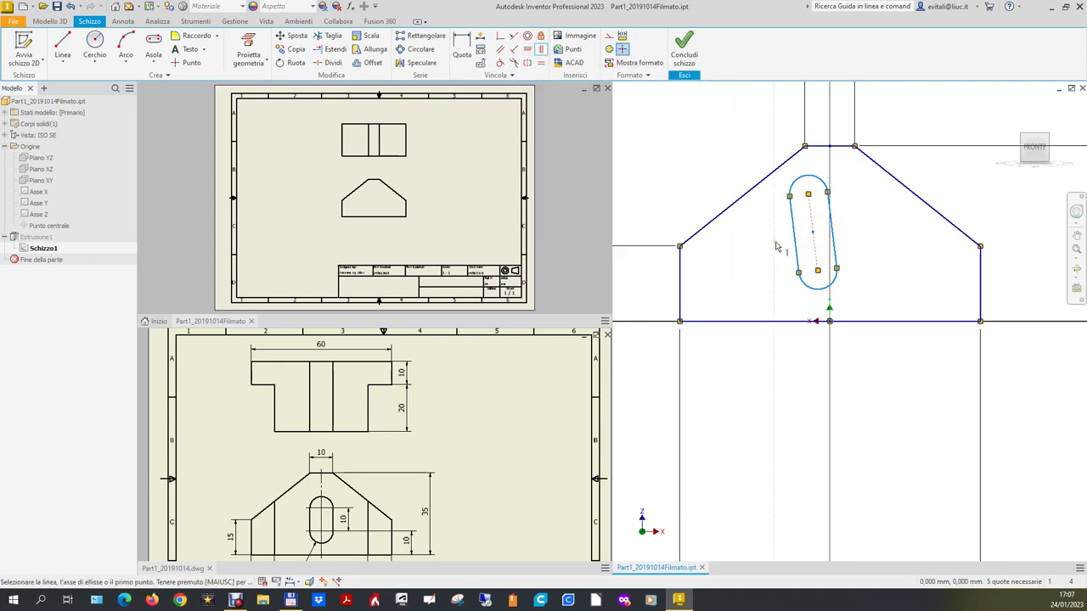
pyautogui.click(812, 226)
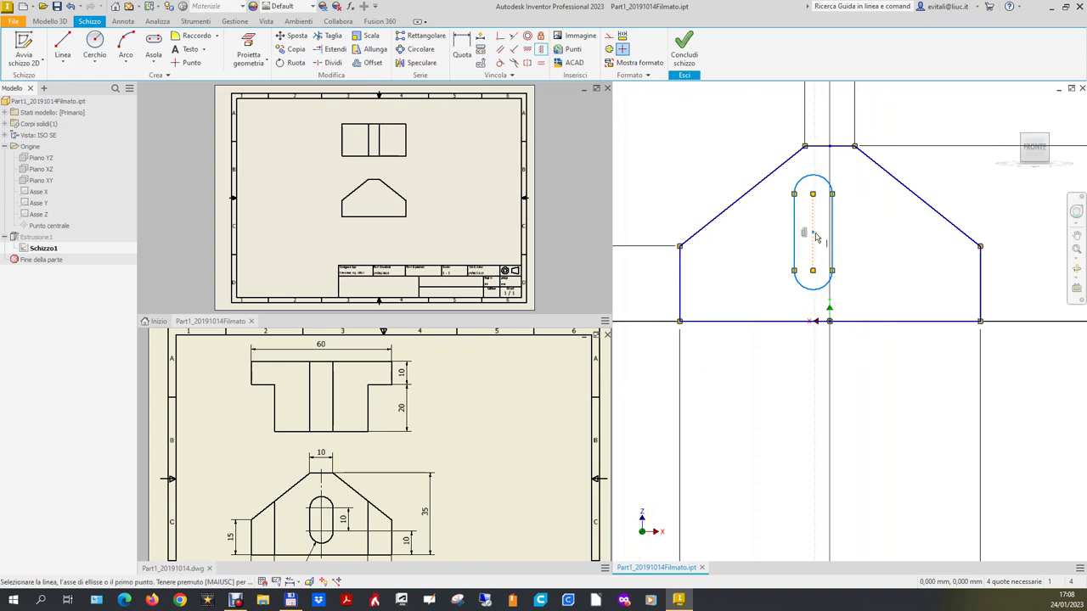
# Vertically align the slot's centre point with the top edge's midpoint.
pyautogui.click(540, 49)
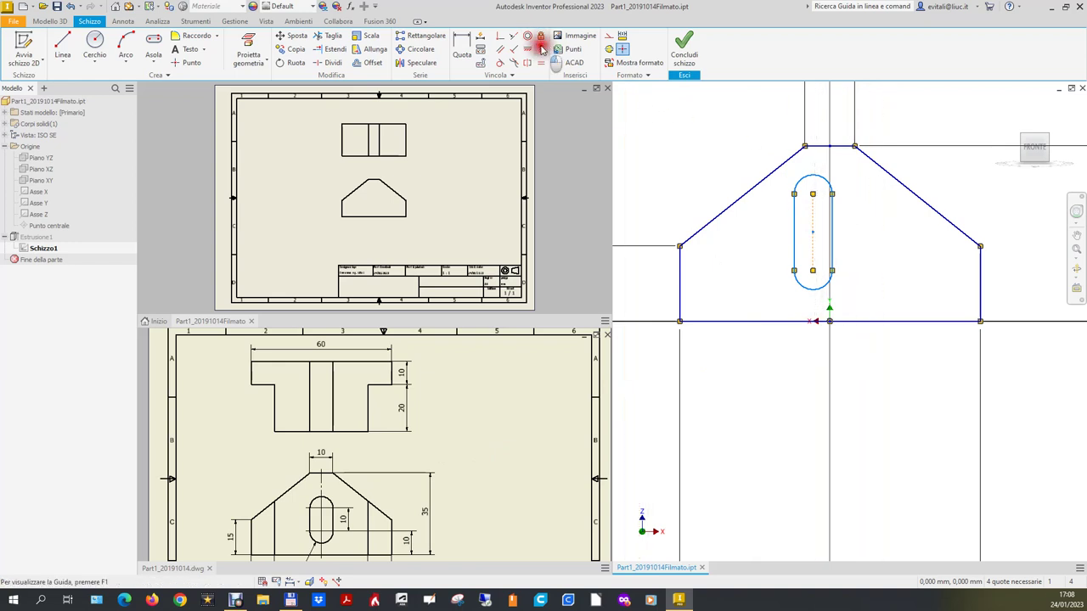
pyautogui.click(813, 235)
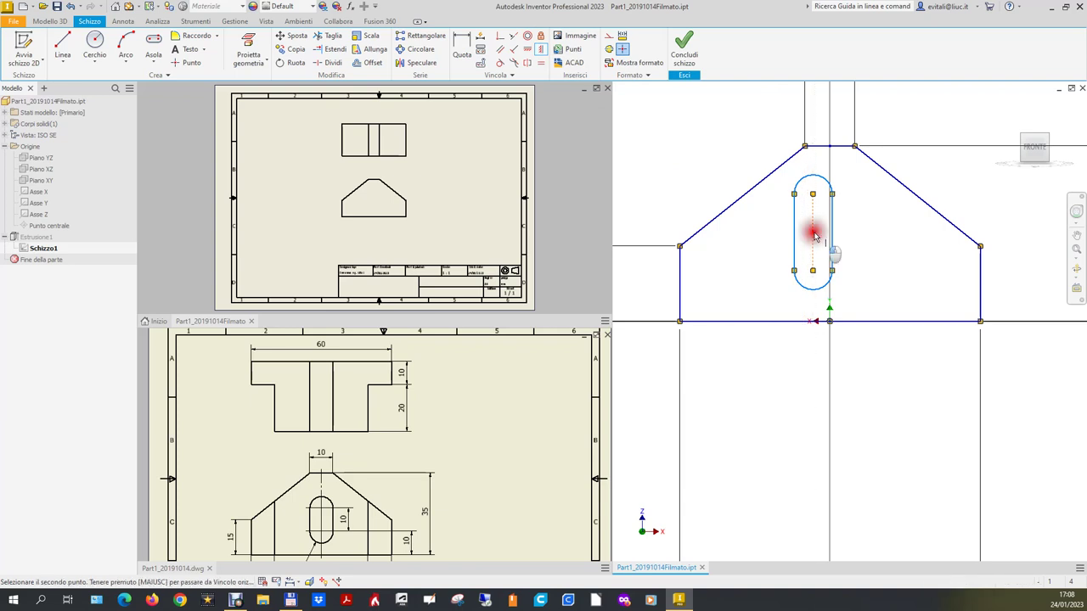
pyautogui.click(832, 149)
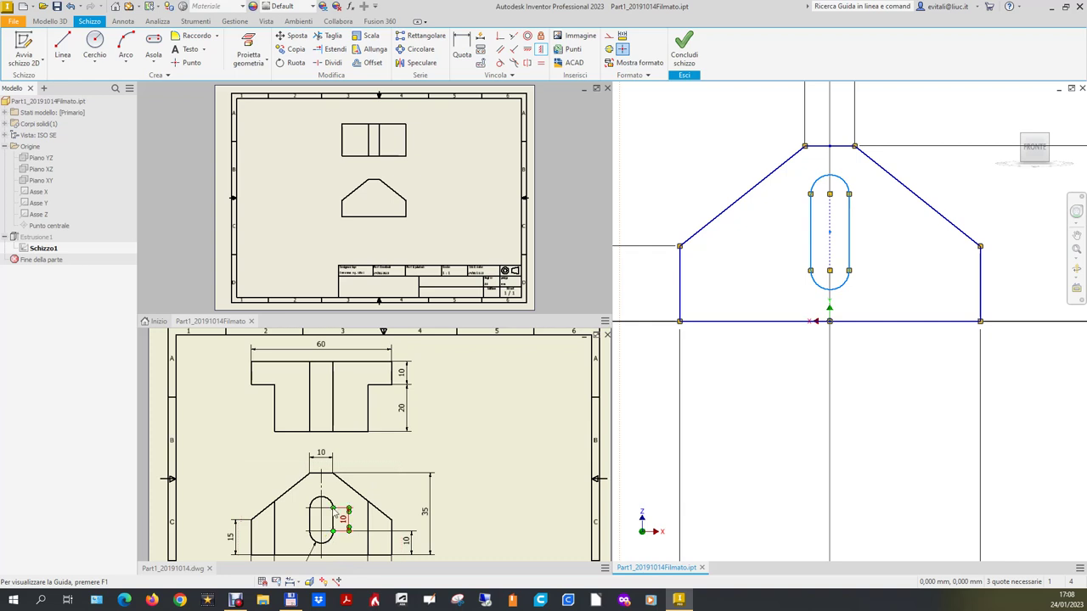
pyautogui.scroll(-3, 347, 516)
pyautogui.scroll(4, 311, 562)
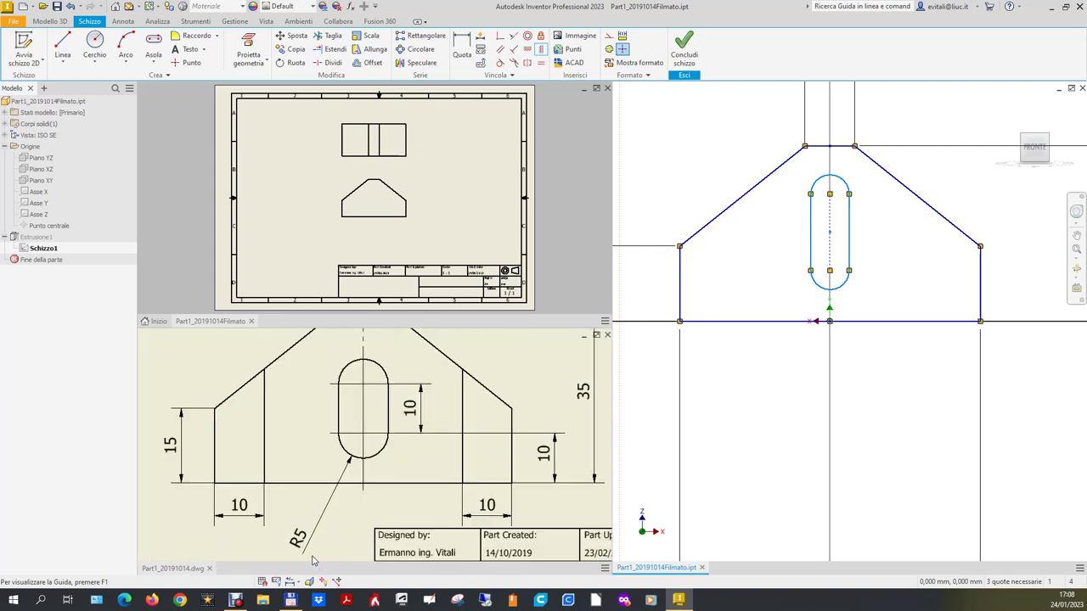
pyautogui.click(464, 47)
# Dimension the slot's end radius to 5.
pyautogui.click(814, 285)
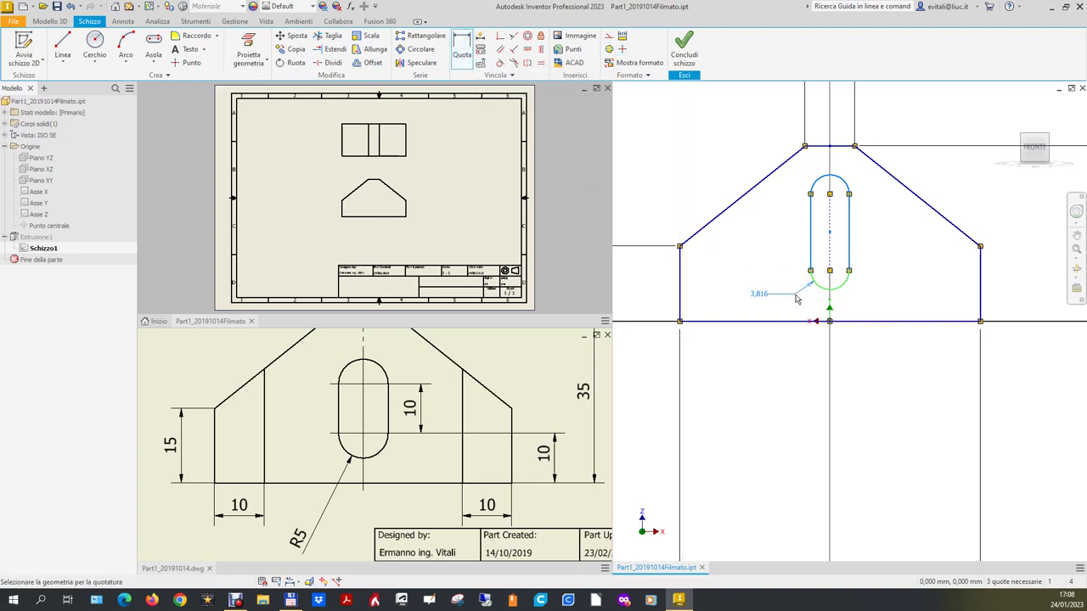
pyautogui.rightClick(796, 298)
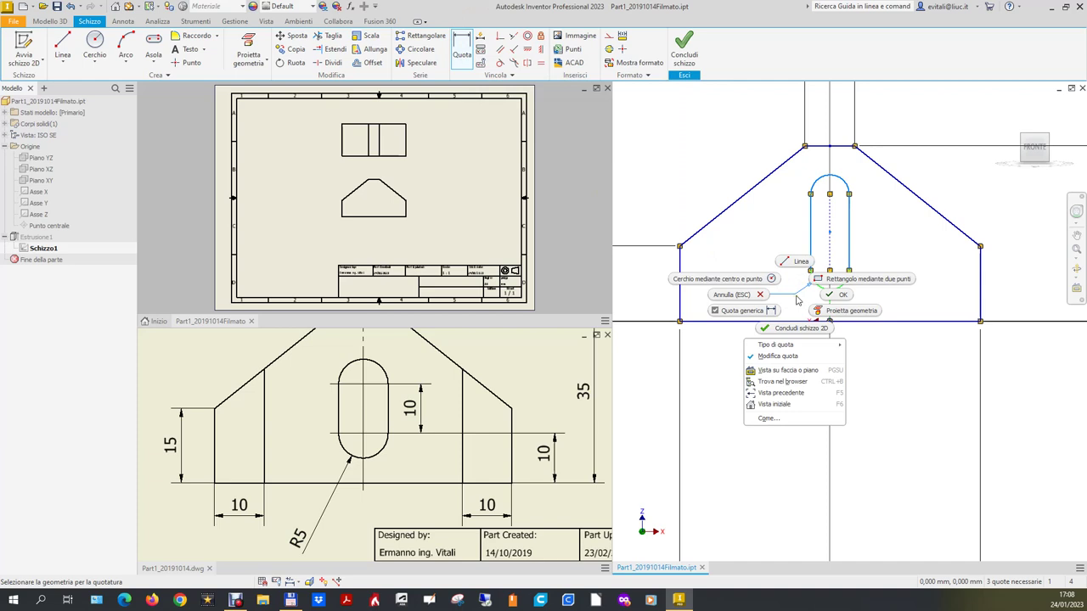
pyautogui.click(784, 301)
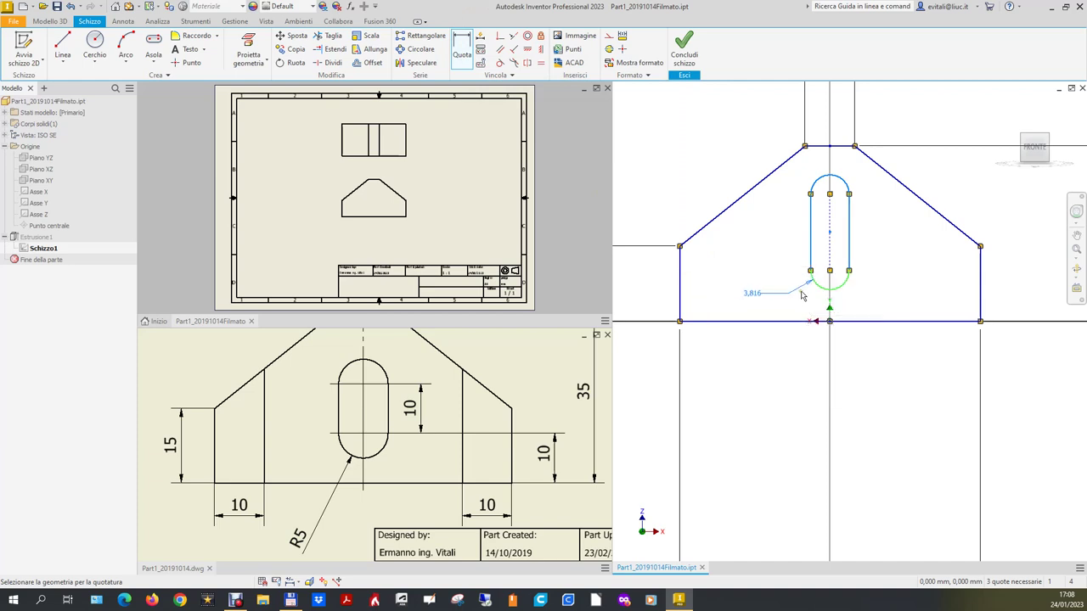
pyautogui.click(798, 304)
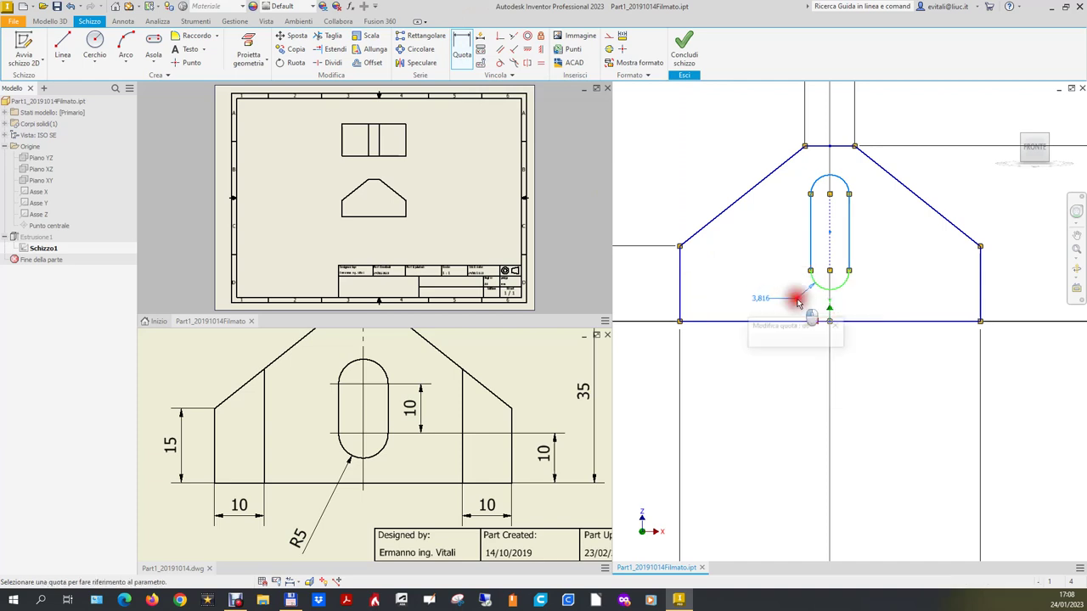
pyautogui.write('5')
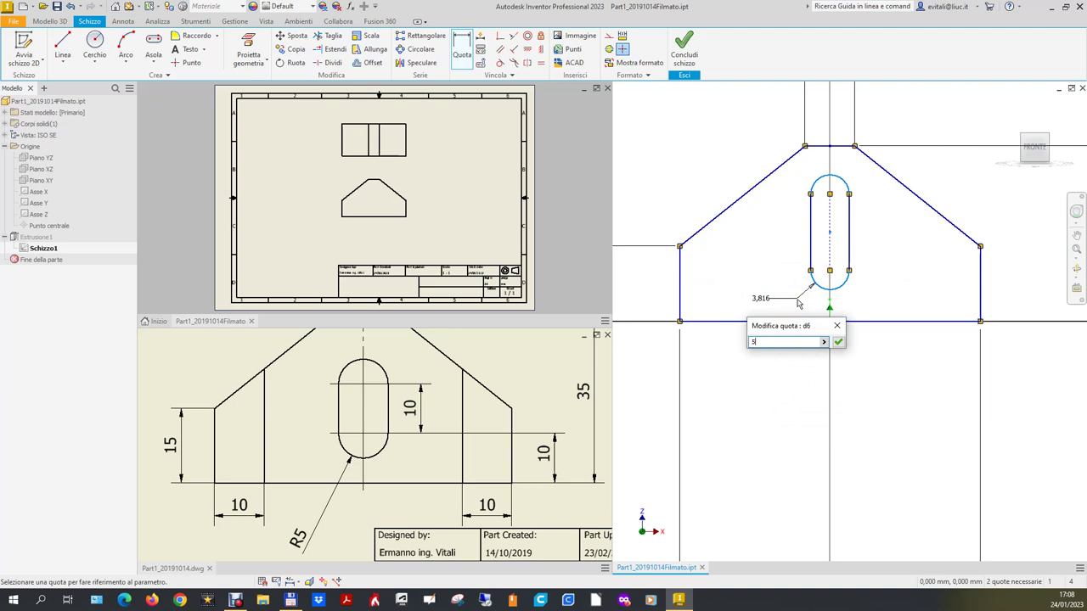
pyautogui.click(838, 341)
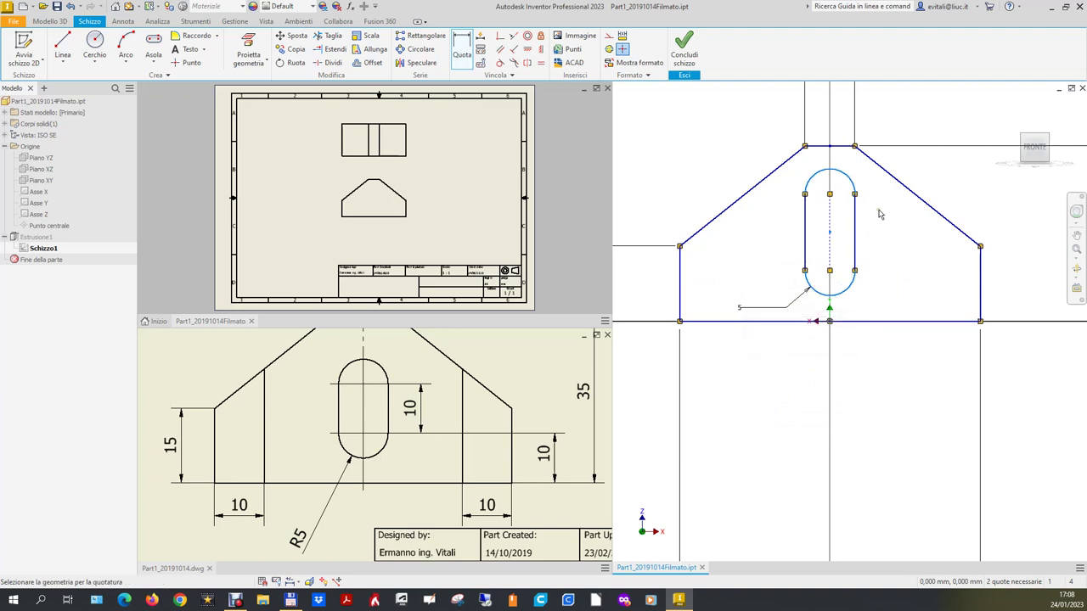
# Set the slot's straight side length to 10.
pyautogui.click(461, 50)
pyautogui.click(854, 226)
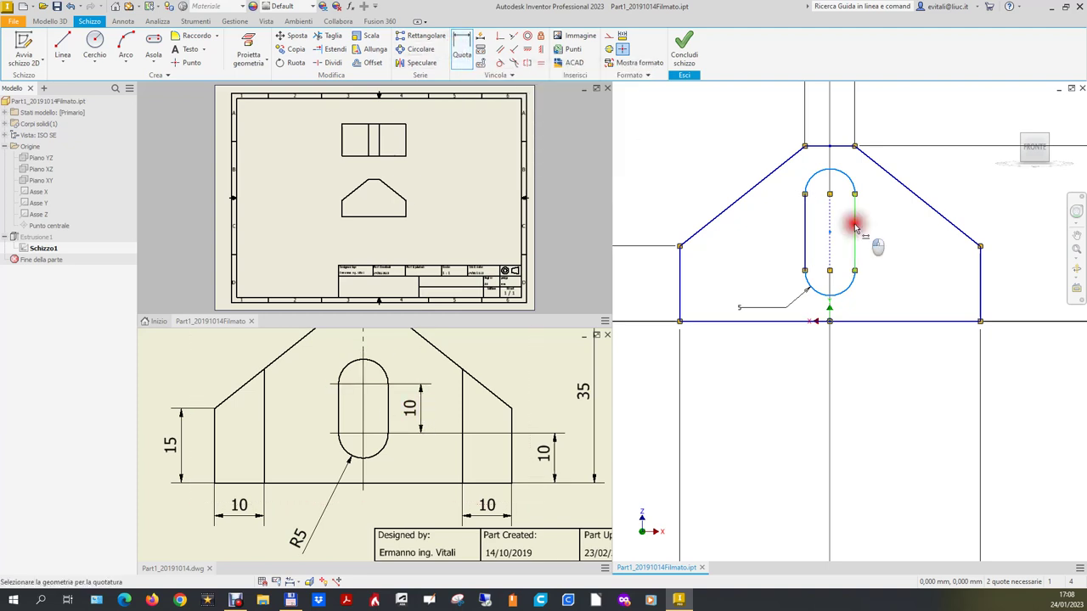
pyautogui.click(867, 229)
pyautogui.write('10')
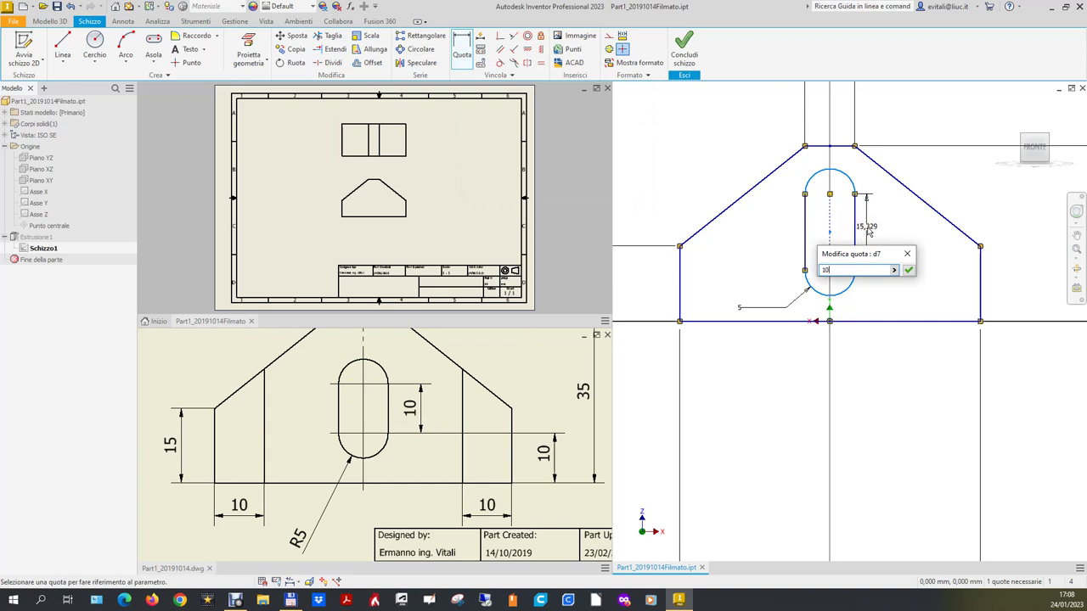
pyautogui.press('Return')
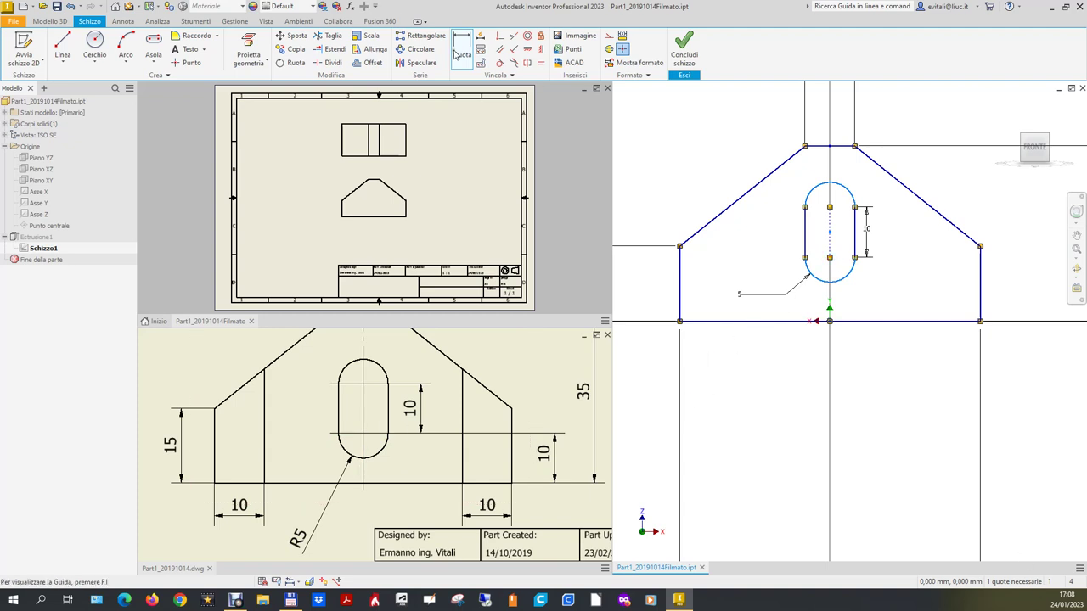
# Place the slot's bottom centre 10 above the base line and finish the sketch.
pyautogui.click(830, 259)
pyautogui.click(908, 321)
pyautogui.click(1025, 299)
pyautogui.write('10')
pyautogui.press('Return')
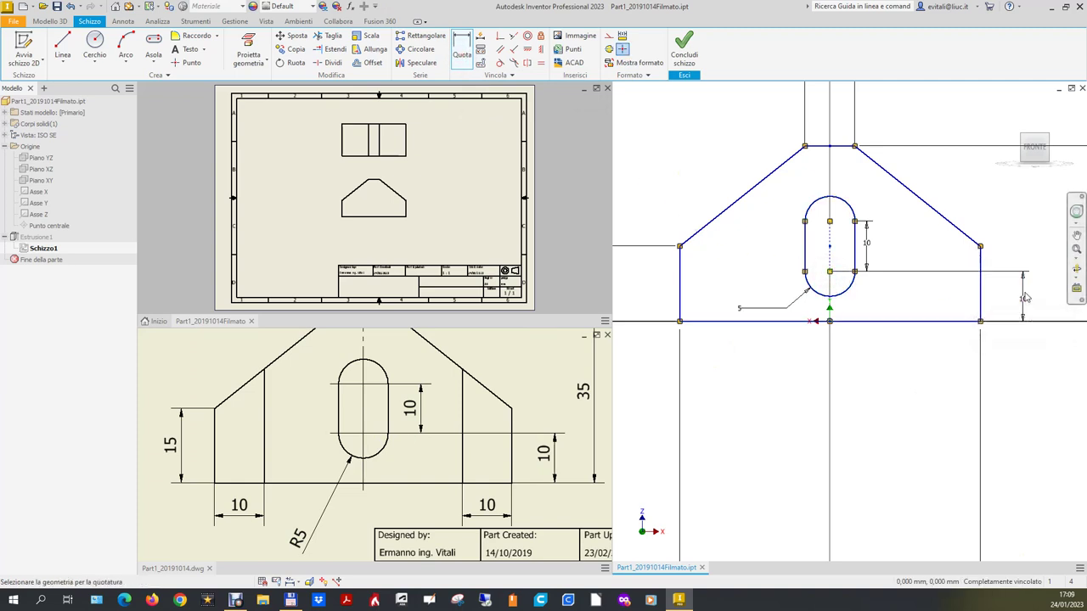
pyautogui.click(691, 54)
# Edit Estrusione1 to exclude the slot region, cutting the slot through the 30 mm body.
pyautogui.click(194, 151)
pyautogui.click(1041, 138)
pyautogui.click(1044, 135)
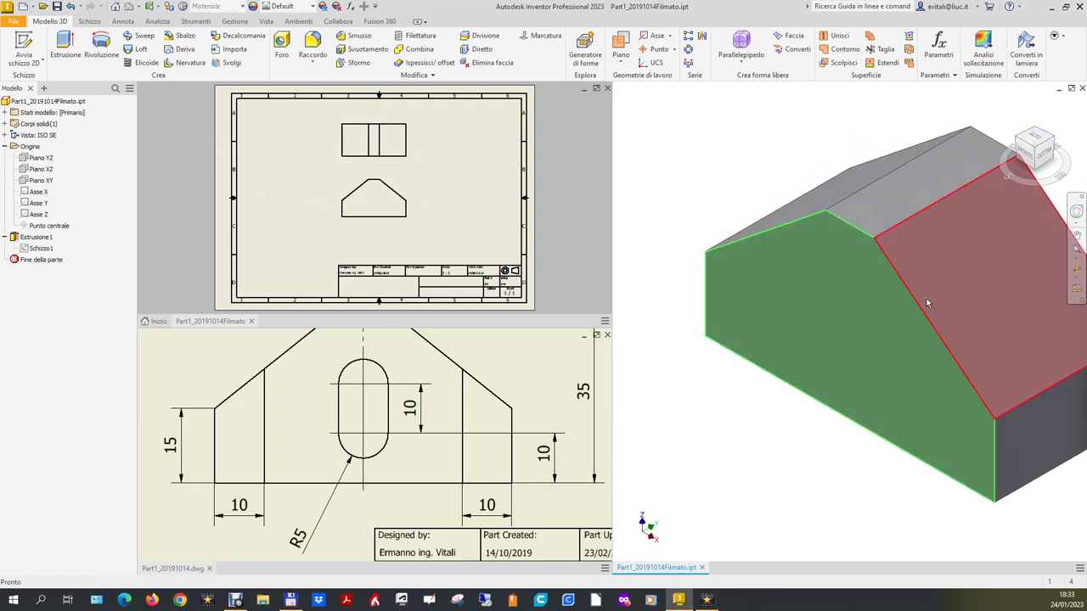
pyautogui.scroll(3, 758, 254)
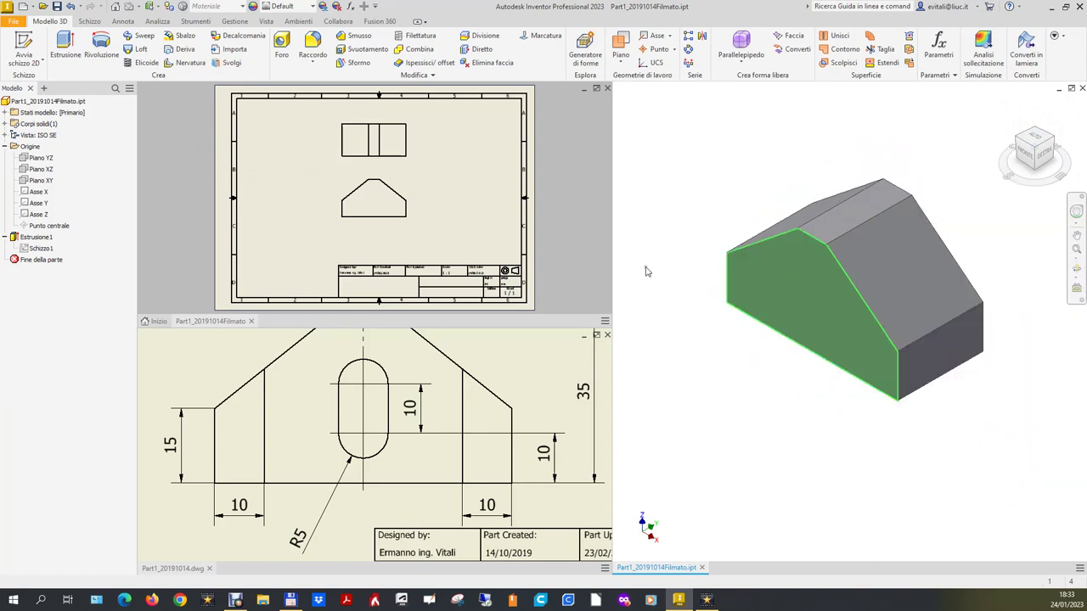
pyautogui.rightClick(47, 240)
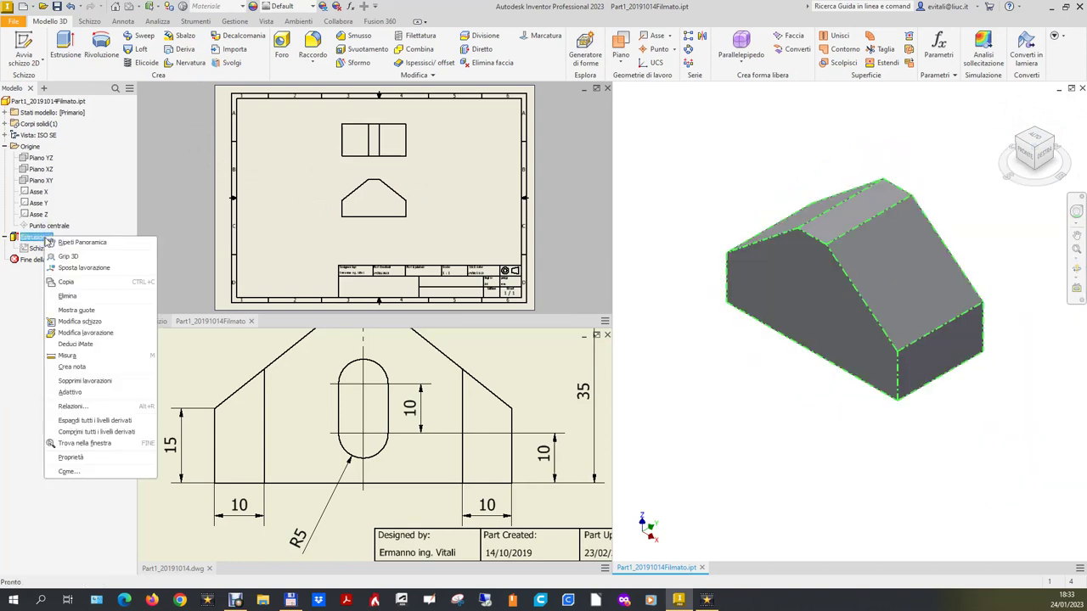
pyautogui.click(85, 332)
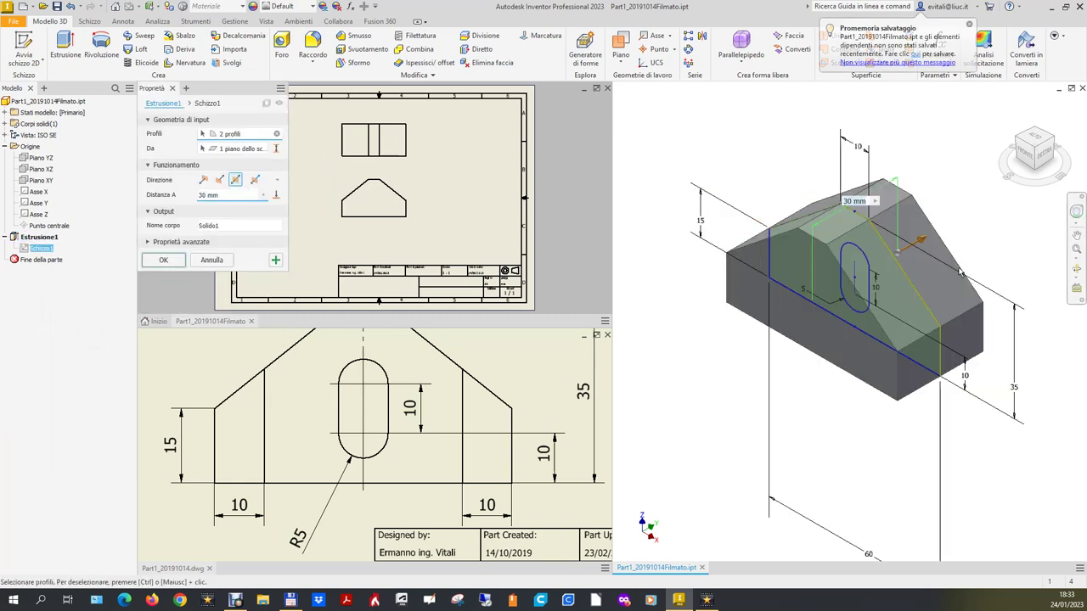
pyautogui.click(861, 275)
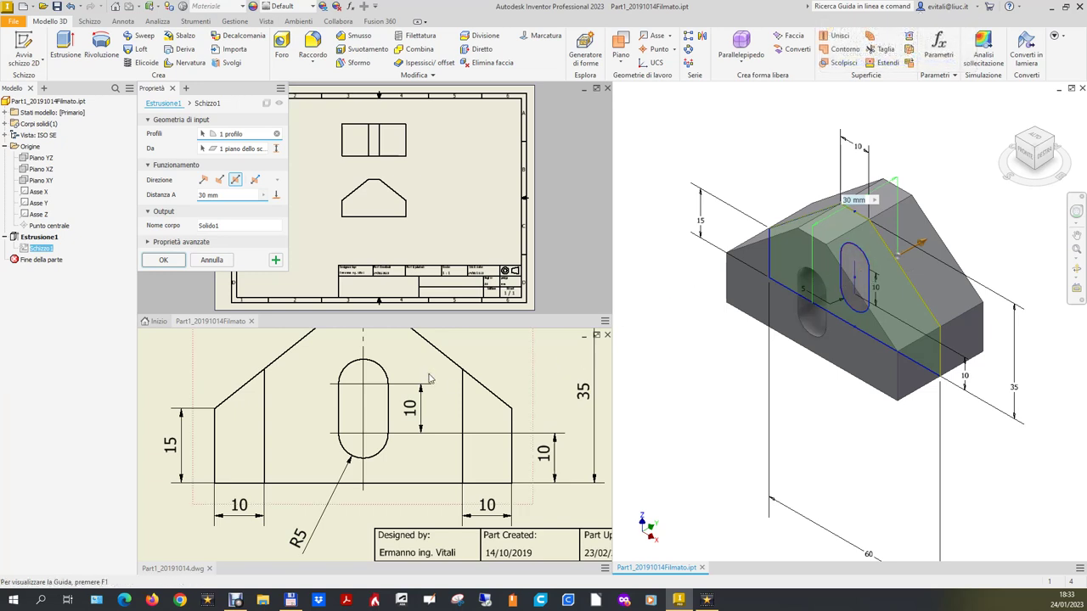
pyautogui.click(1054, 142)
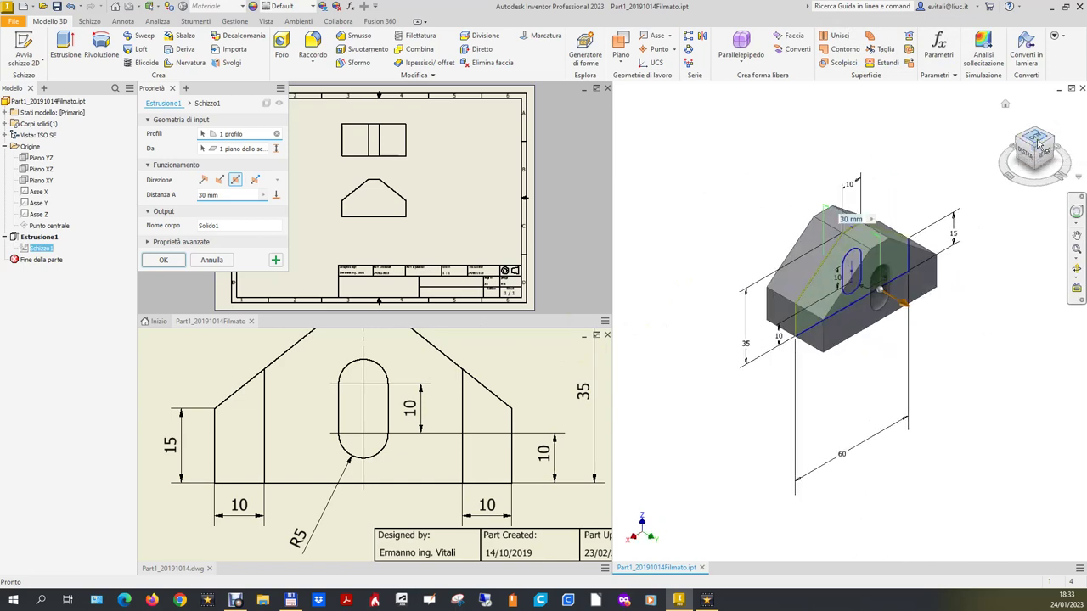
pyautogui.click(1017, 139)
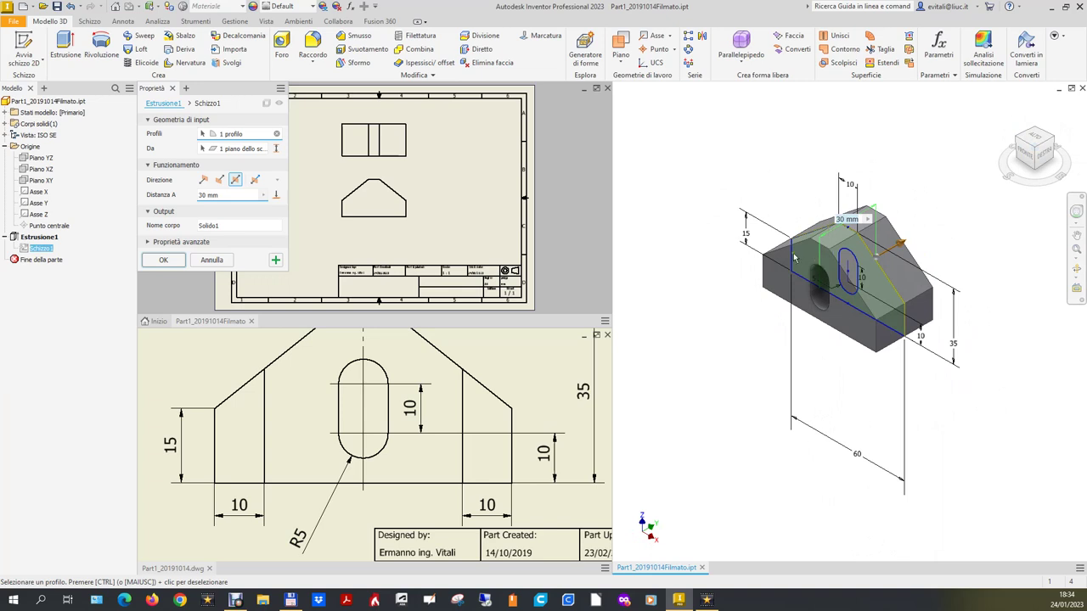
pyautogui.click(163, 259)
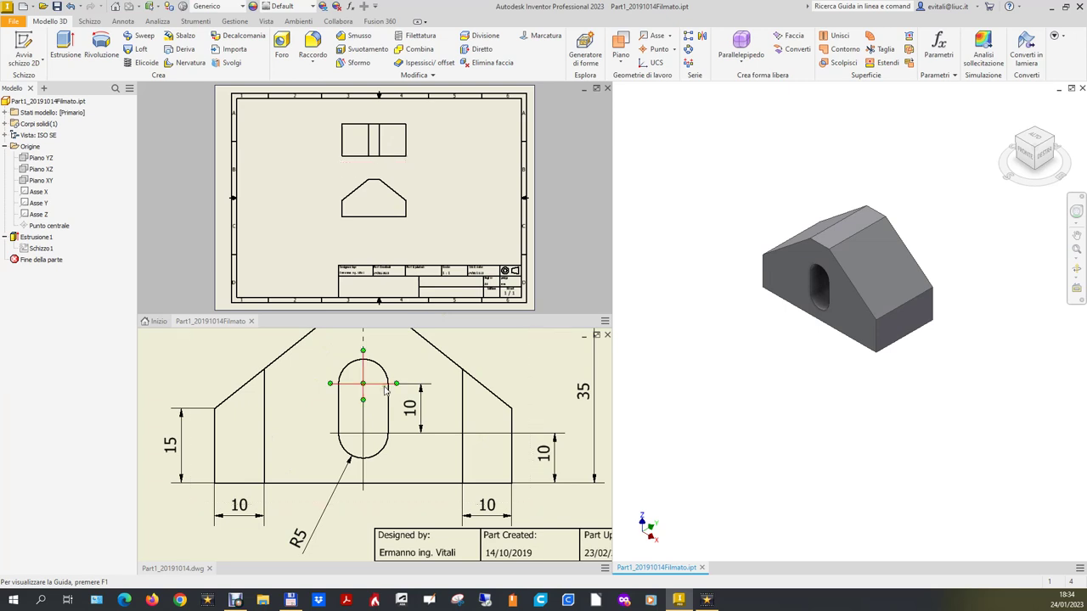
# Bring the reference top view with its 60, 19 and 20 dimensions into view, then start a 2D sketch.
pyautogui.scroll(-2, 386, 404)
pyautogui.scroll(-2, 378, 391)
pyautogui.scroll(-1, 370, 463)
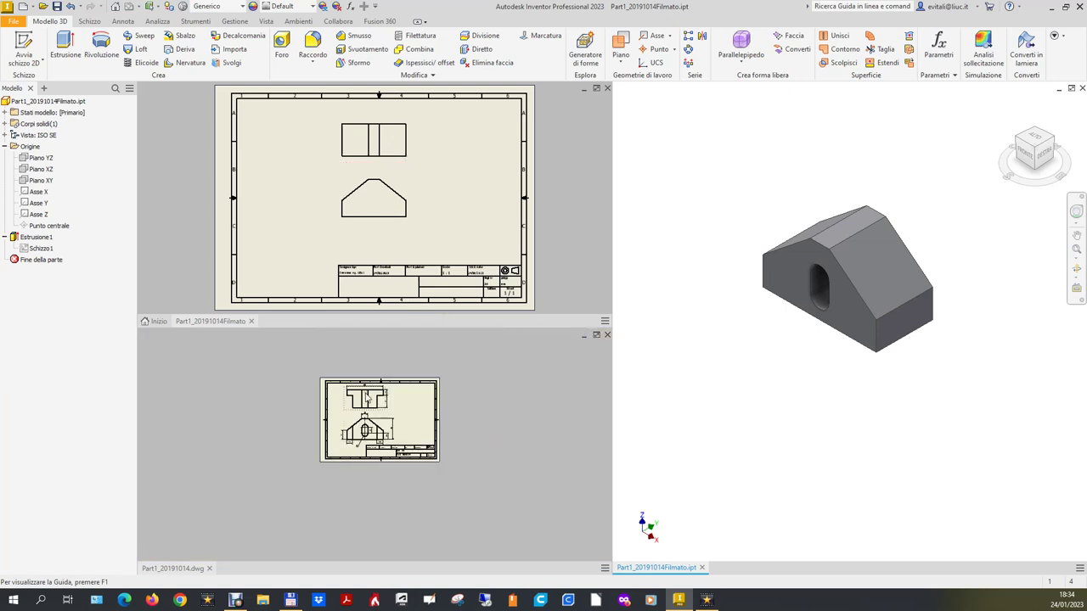
pyautogui.scroll(2, 370, 412)
pyautogui.scroll(2, 382, 399)
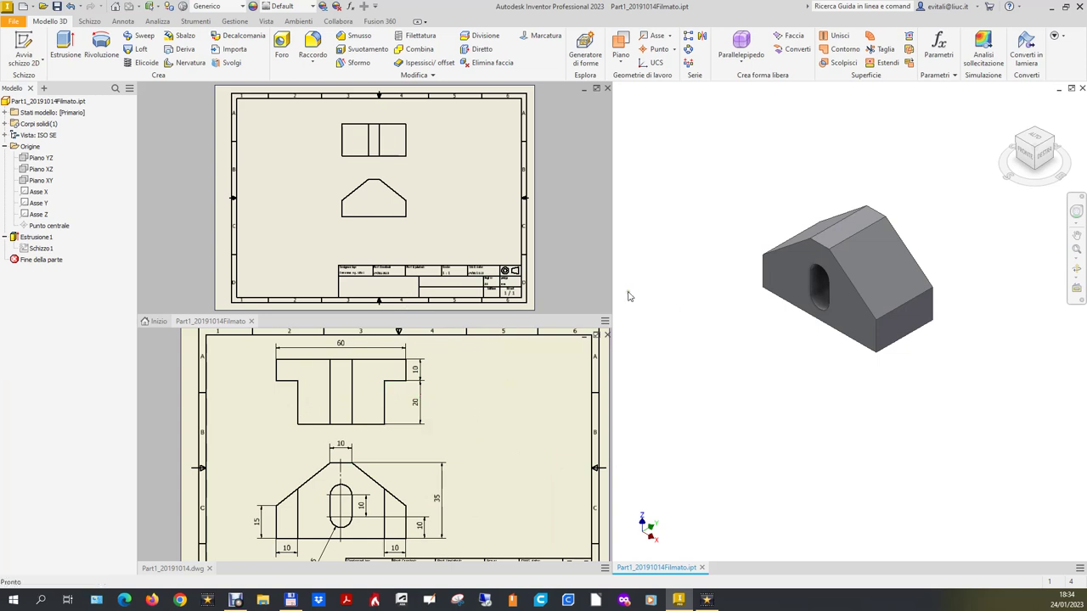
pyautogui.click(23, 46)
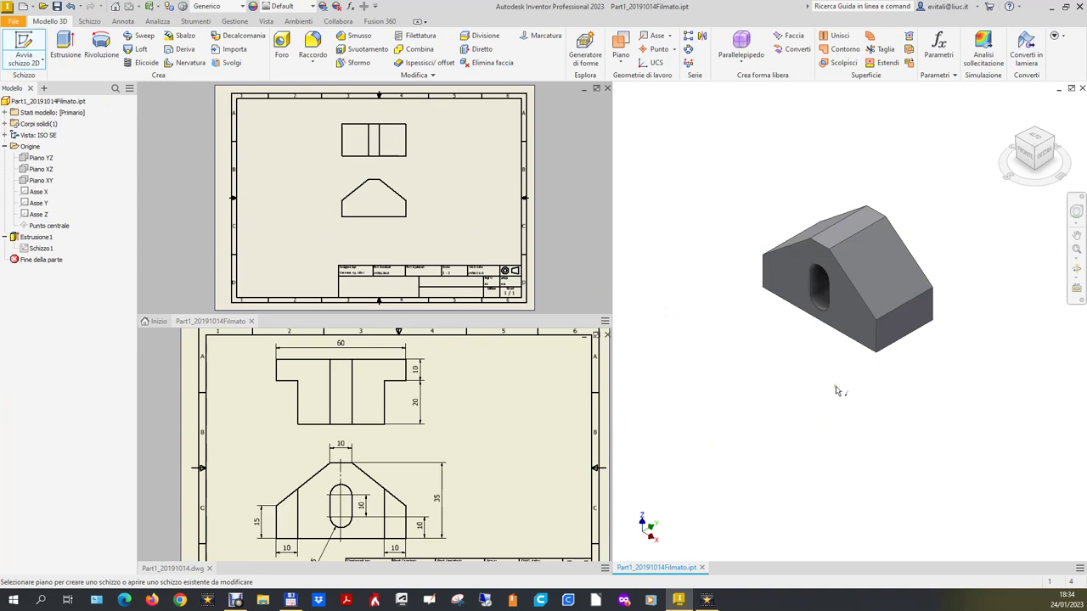
# On the bracket's base face, draw a two-corner rectangle at the end for a notch.
pyautogui.click(853, 336)
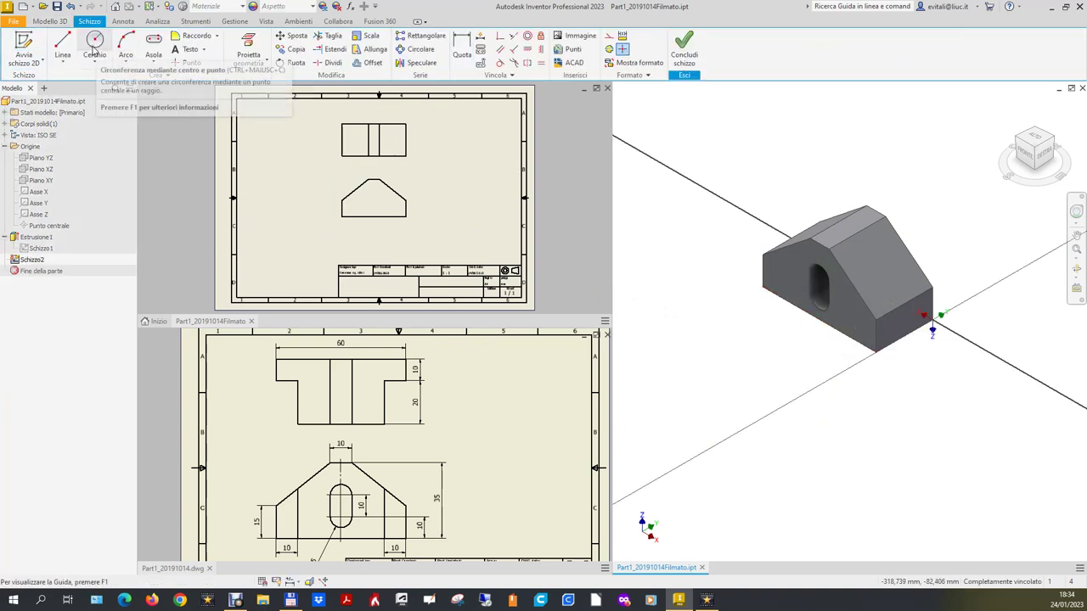
pyautogui.click(154, 64)
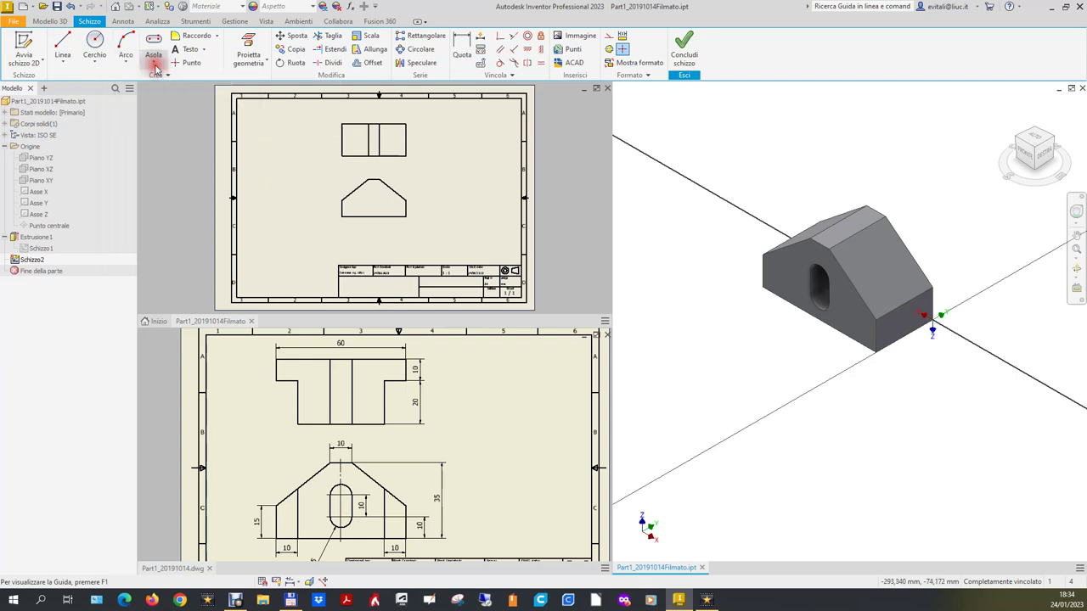
pyautogui.click(167, 81)
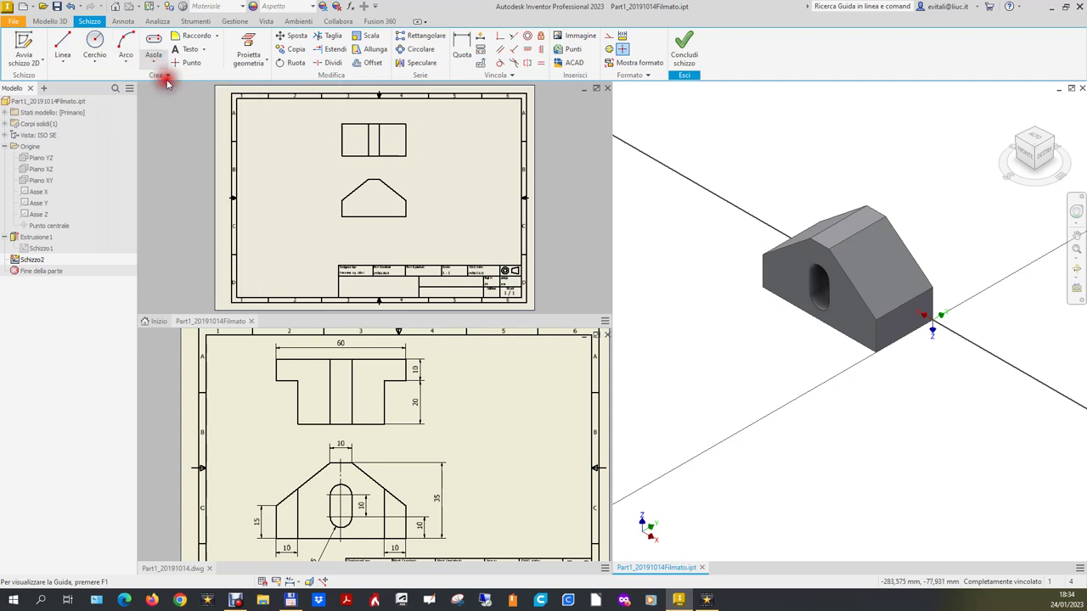
pyautogui.click(864, 321)
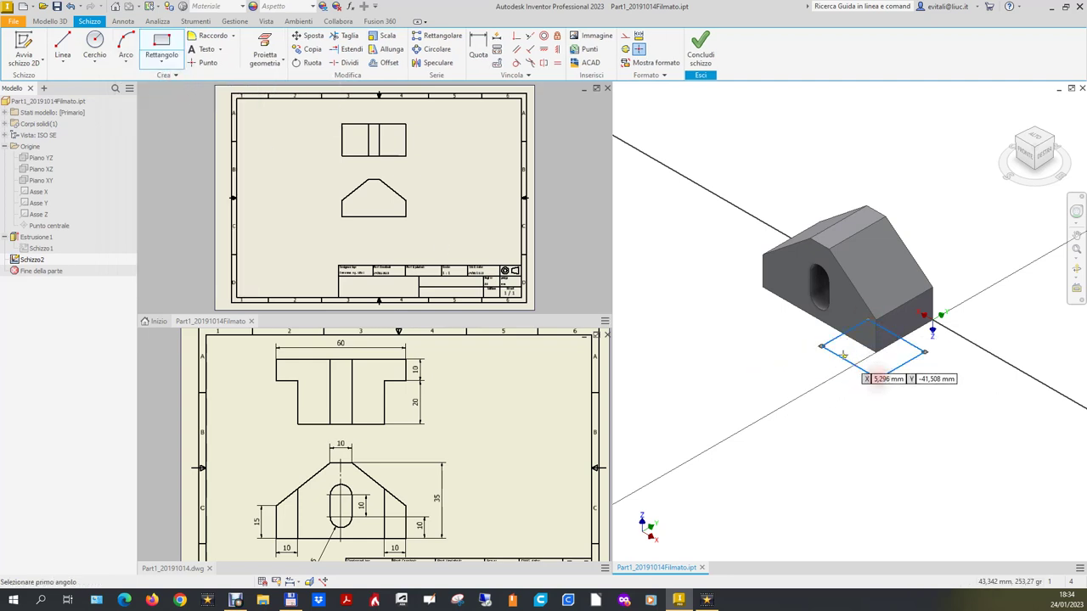
pyautogui.click(790, 291)
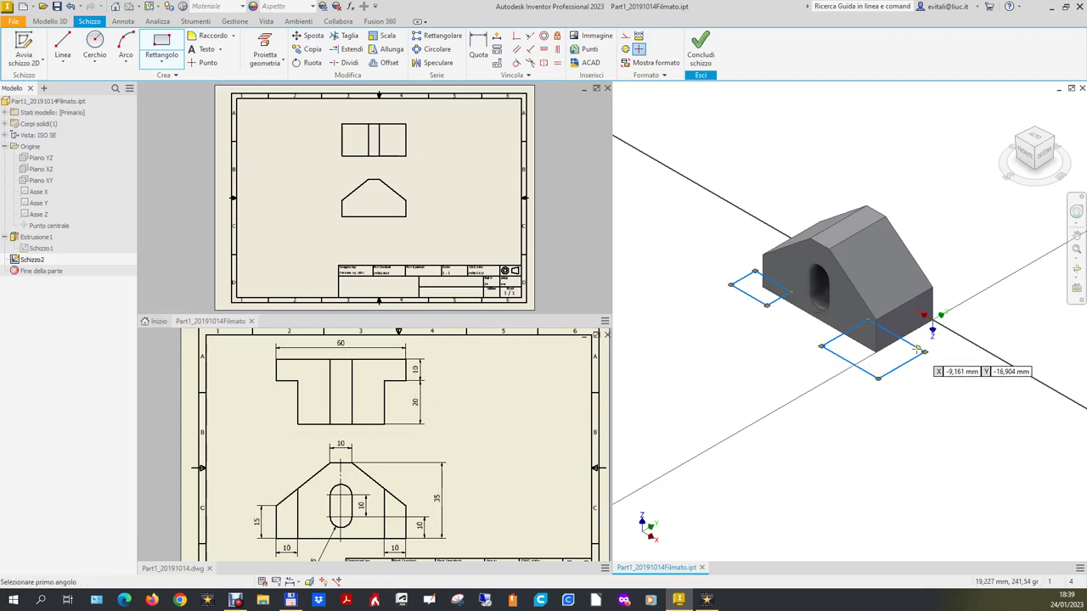
pyautogui.press('Escape')
# Dimension the notch rectangle's bottom edge 10 mm from the part corner.
pyautogui.click(474, 52)
pyautogui.click(913, 348)
pyautogui.click(920, 314)
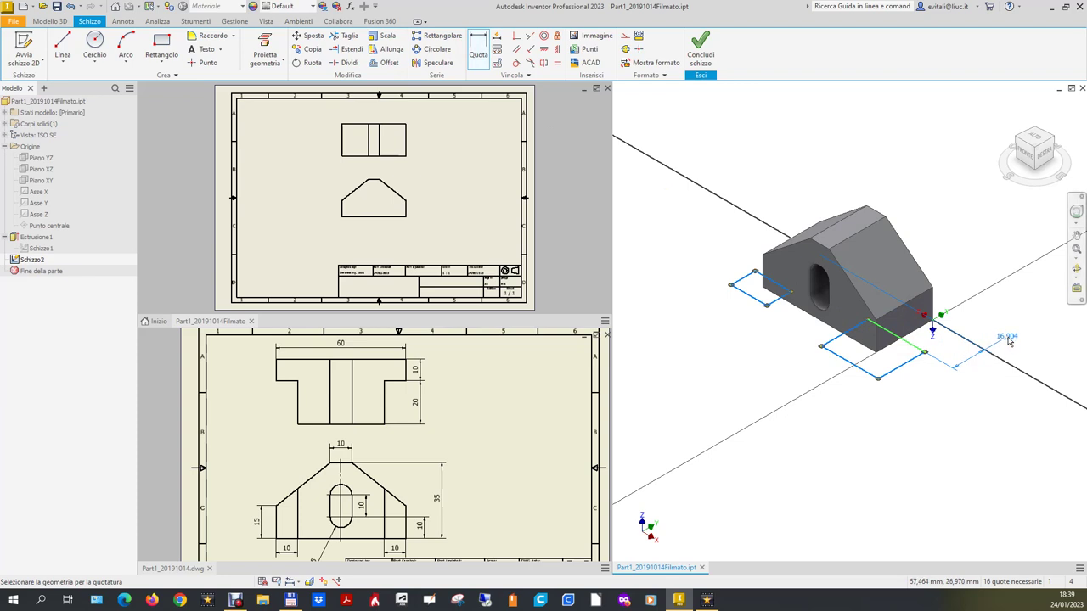
pyautogui.click(1009, 340)
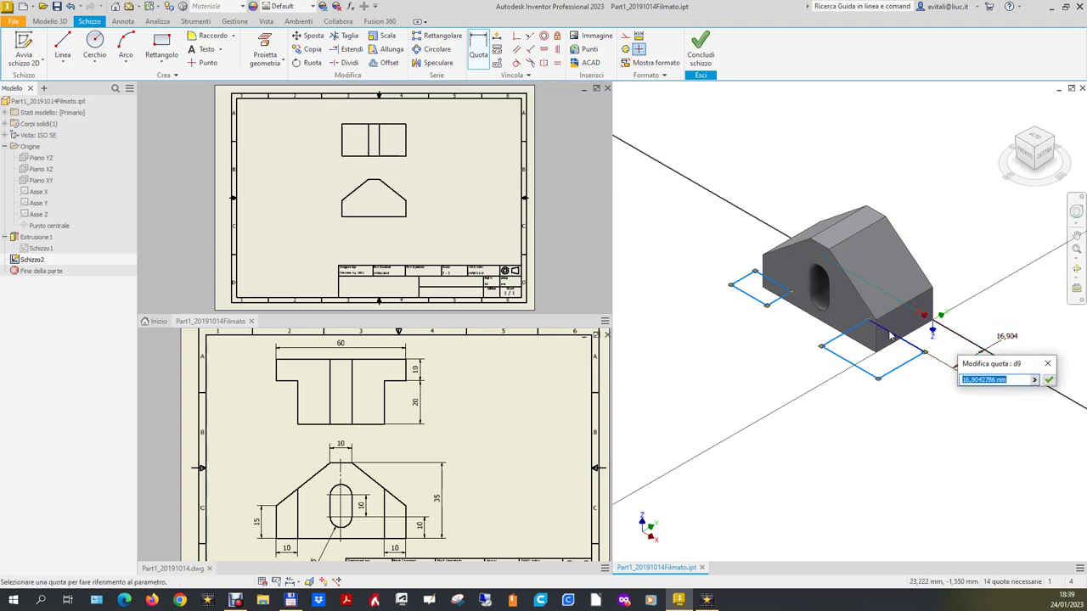
pyautogui.write('10')
pyautogui.press('Return')
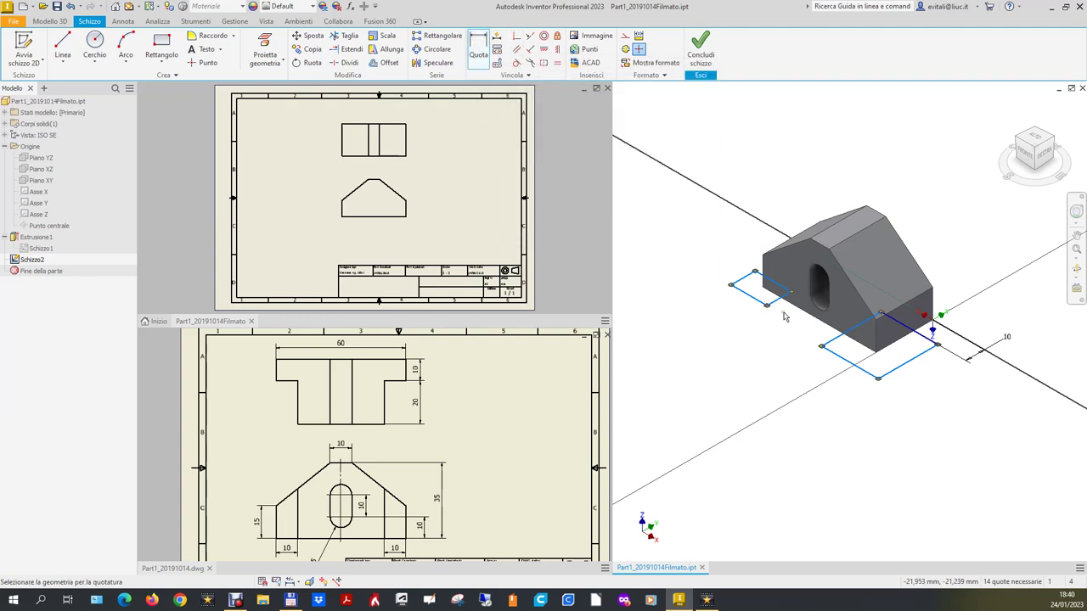
# Give the rectangle a 10 mm width and constrain its edges into alignment.
pyautogui.click(883, 352)
pyautogui.click(752, 362)
pyautogui.write('10')
pyautogui.press('Return')
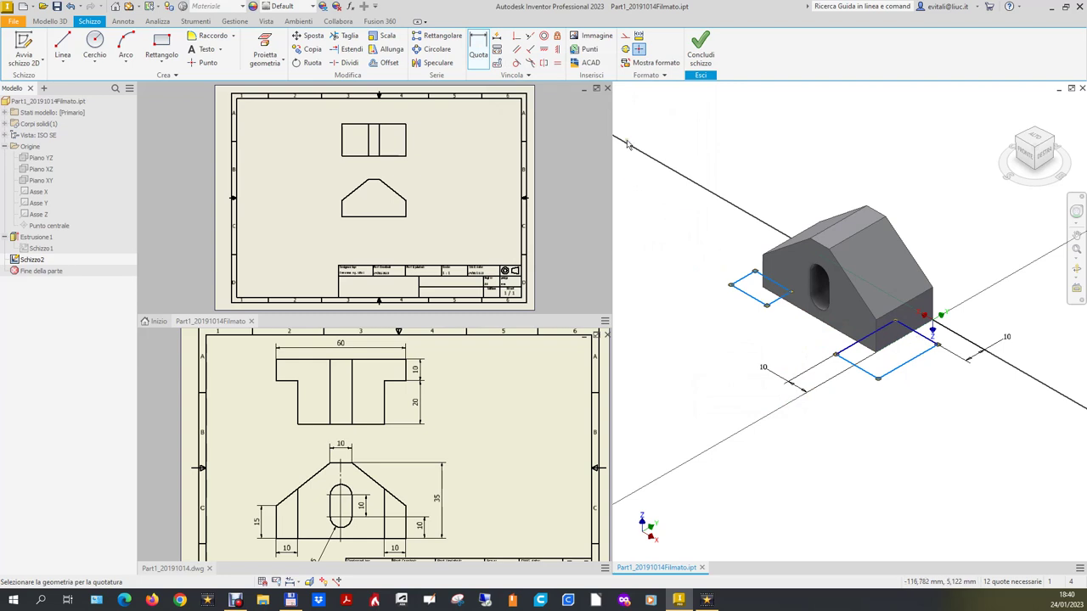
pyautogui.click(531, 51)
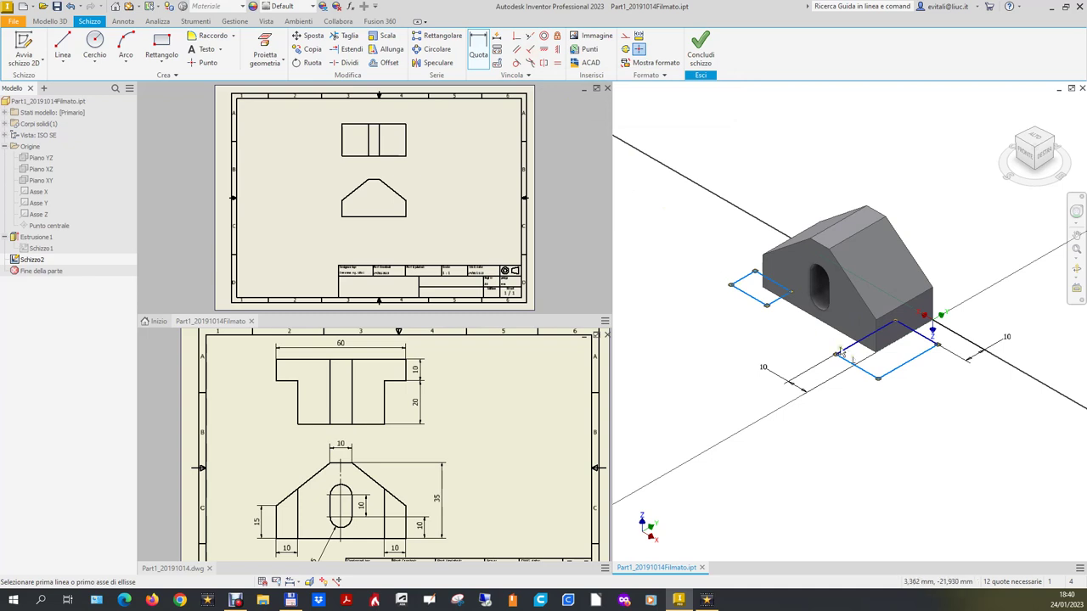
pyautogui.click(848, 352)
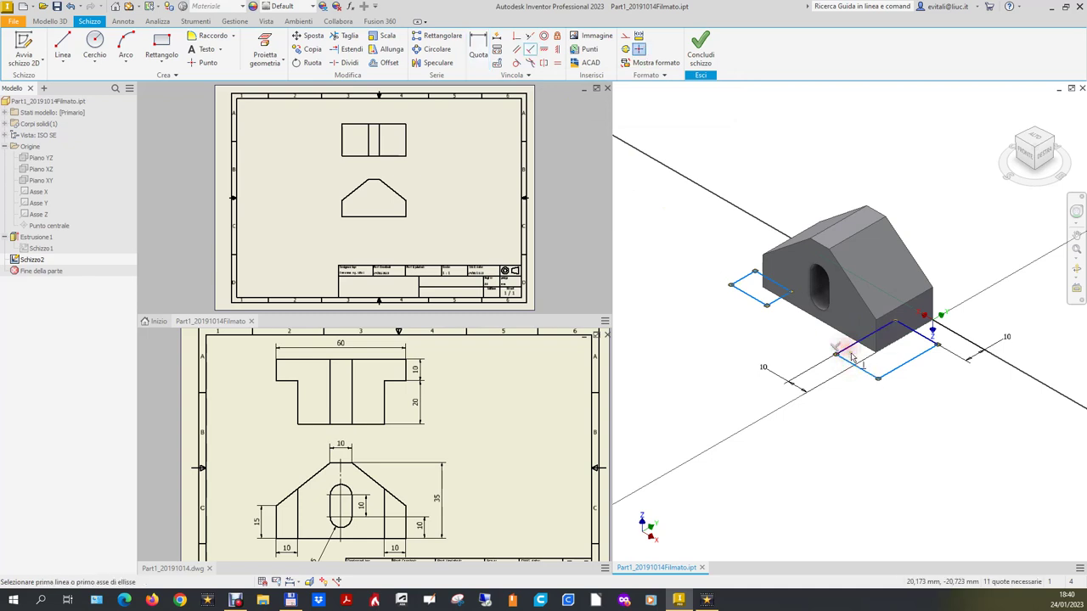
pyautogui.click(893, 374)
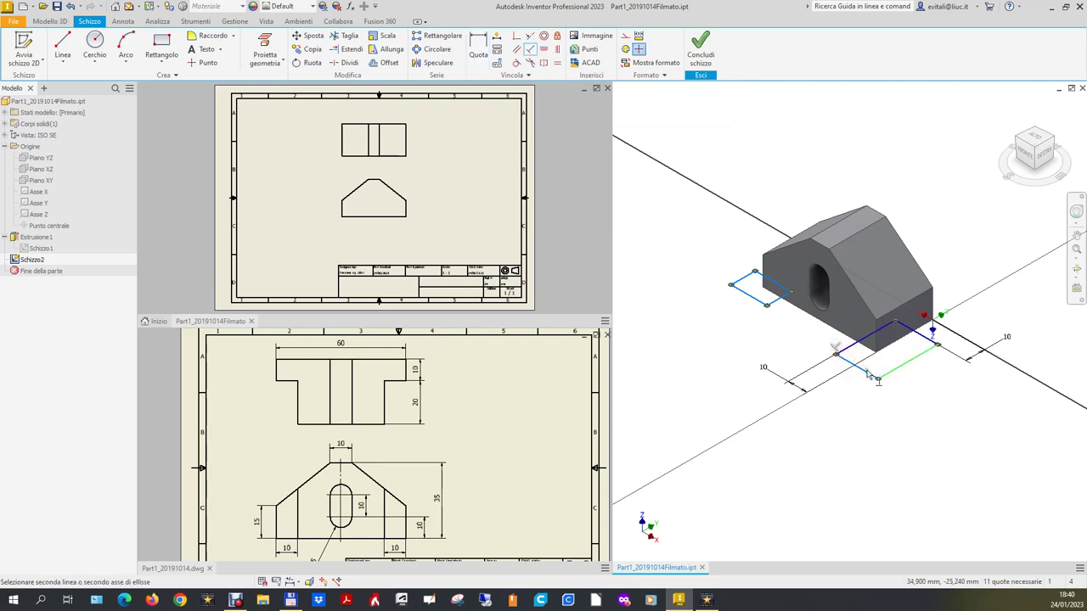
pyautogui.click(868, 371)
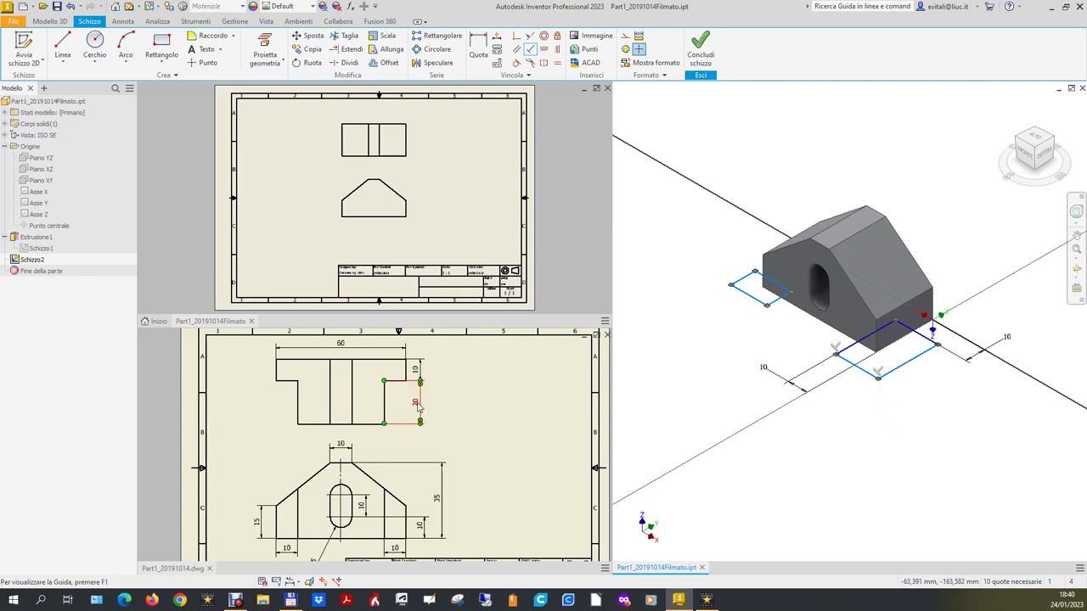
# Add the rectangle's 30 mm length and 20 mm lower-edge dimensions.
pyautogui.click(479, 51)
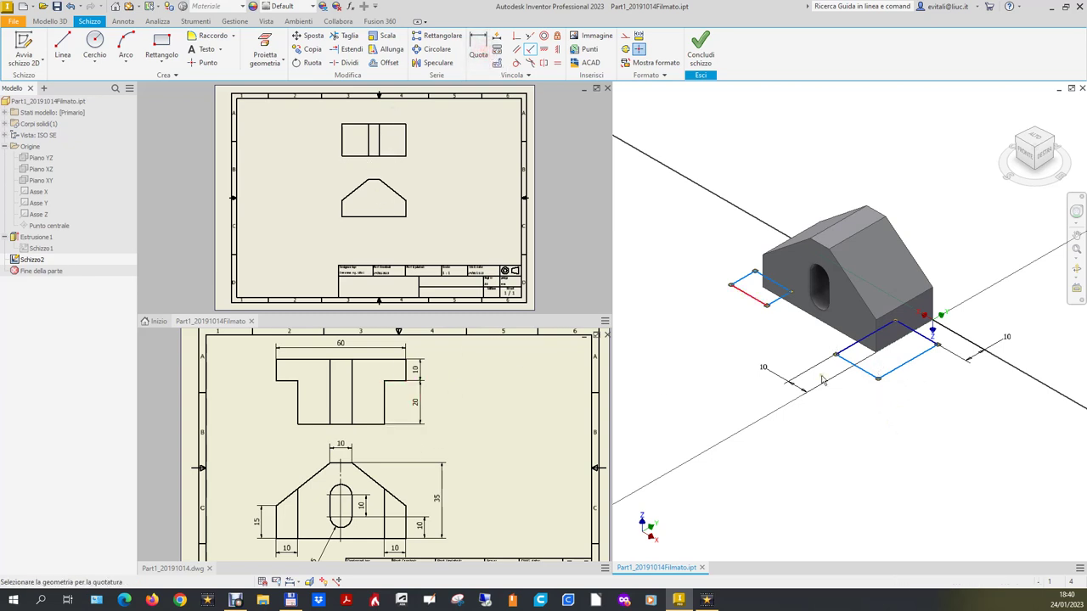
pyautogui.click(898, 367)
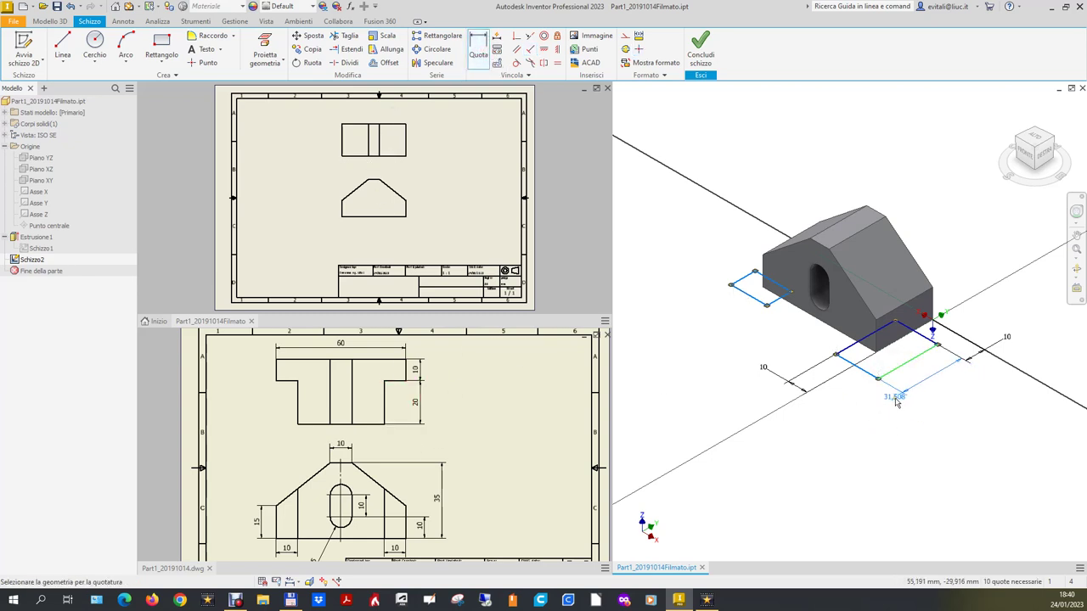
pyautogui.click(894, 408)
pyautogui.write('30')
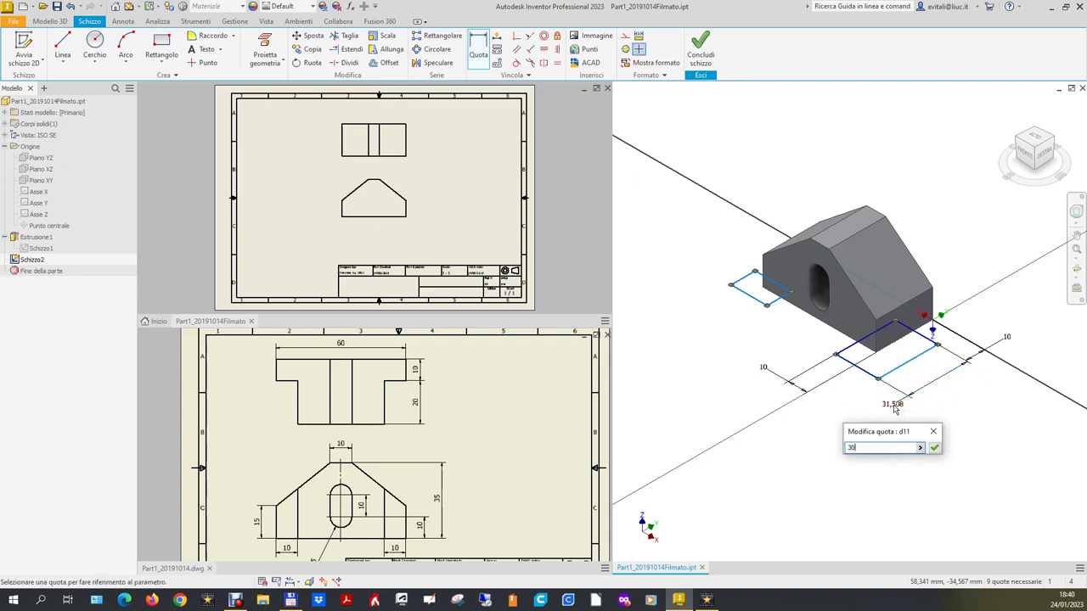
pyautogui.press('Return')
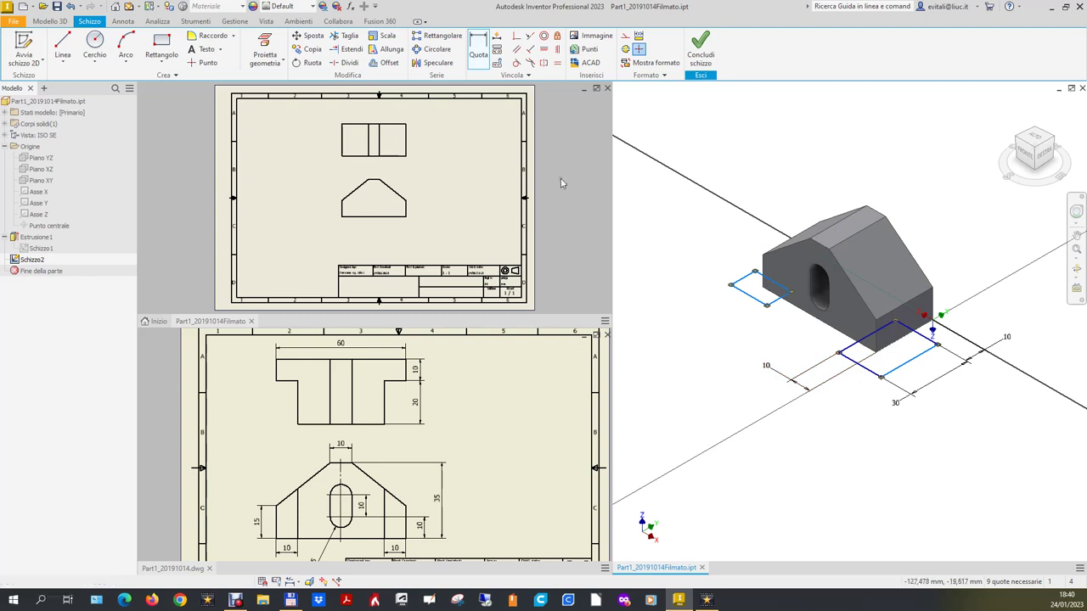
pyautogui.click(867, 371)
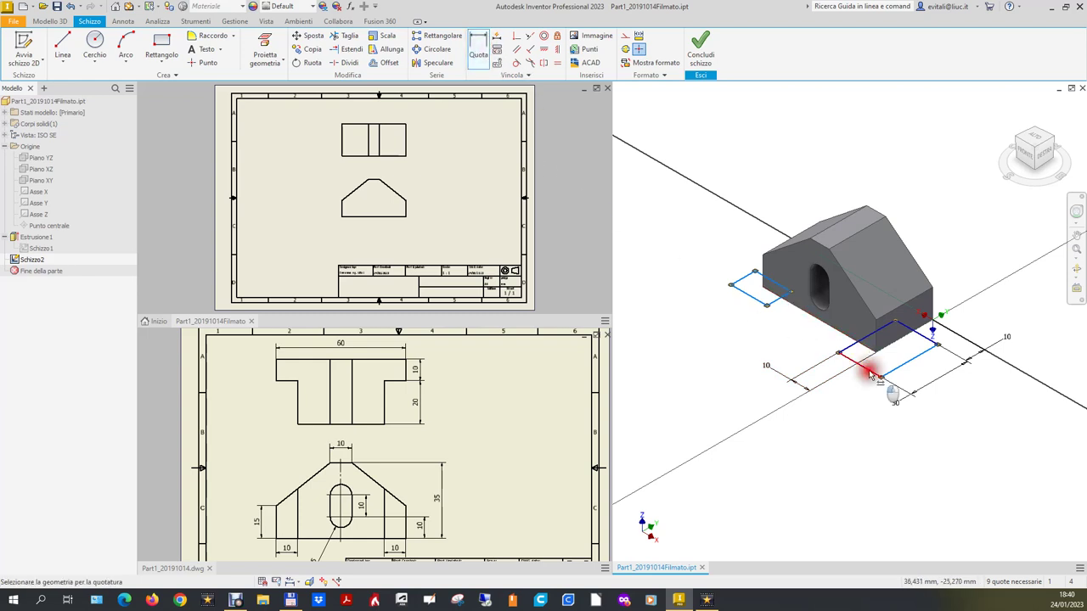
pyautogui.click(853, 438)
pyautogui.write('20')
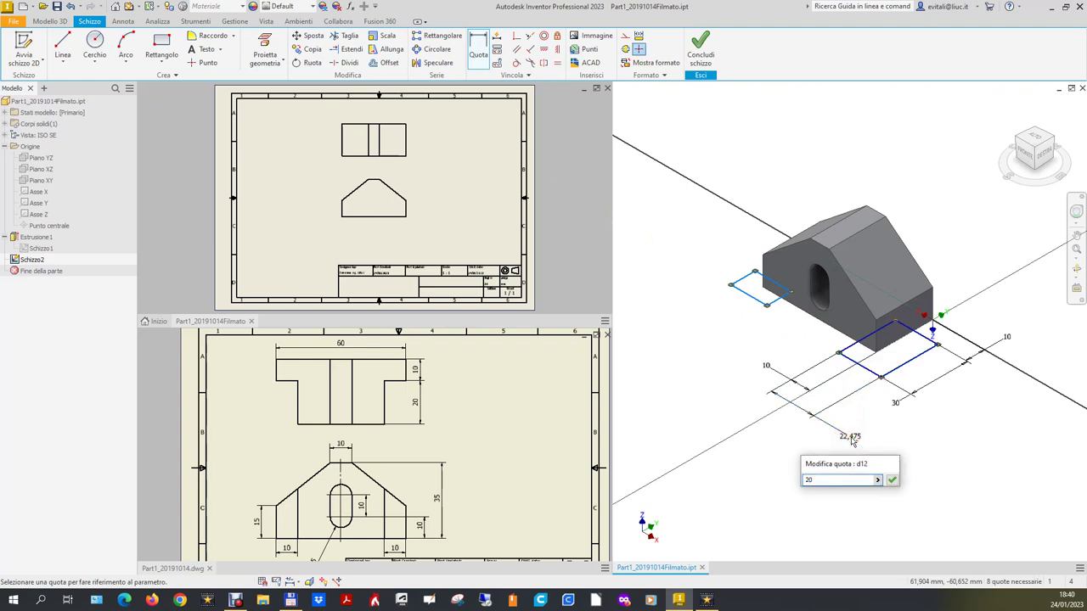
pyautogui.press('Return')
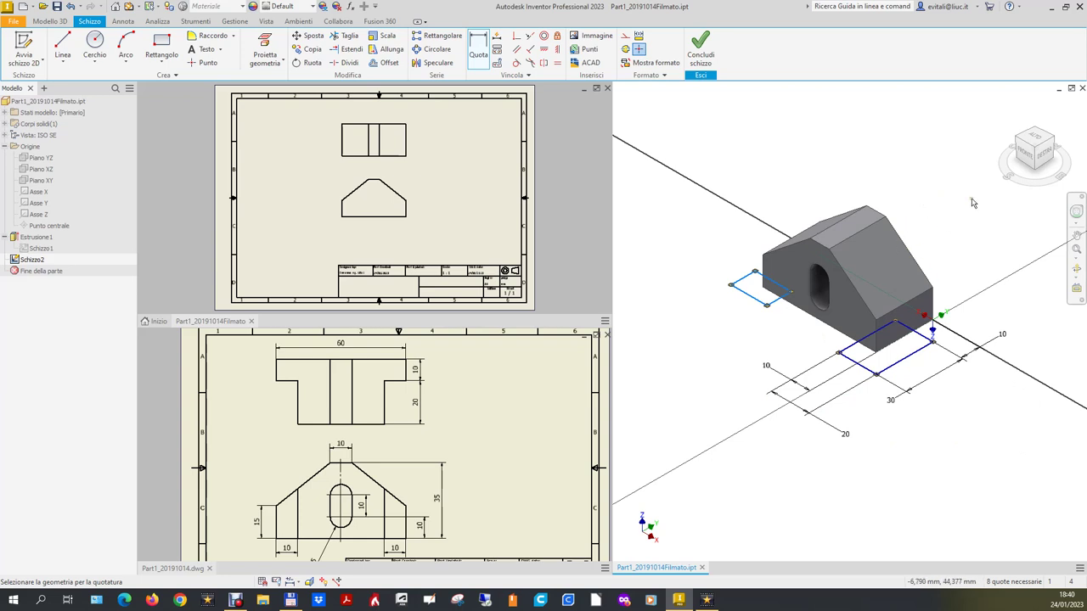
pyautogui.click(1015, 146)
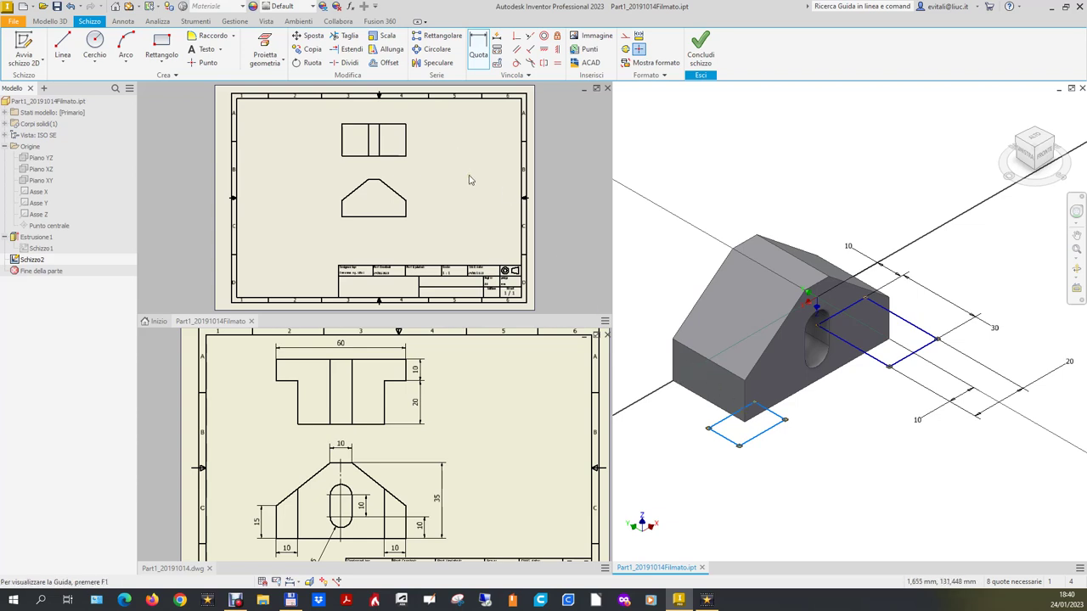
# Dimension the small rectangle 10 mm from the part's bottom edge.
pyautogui.click(478, 47)
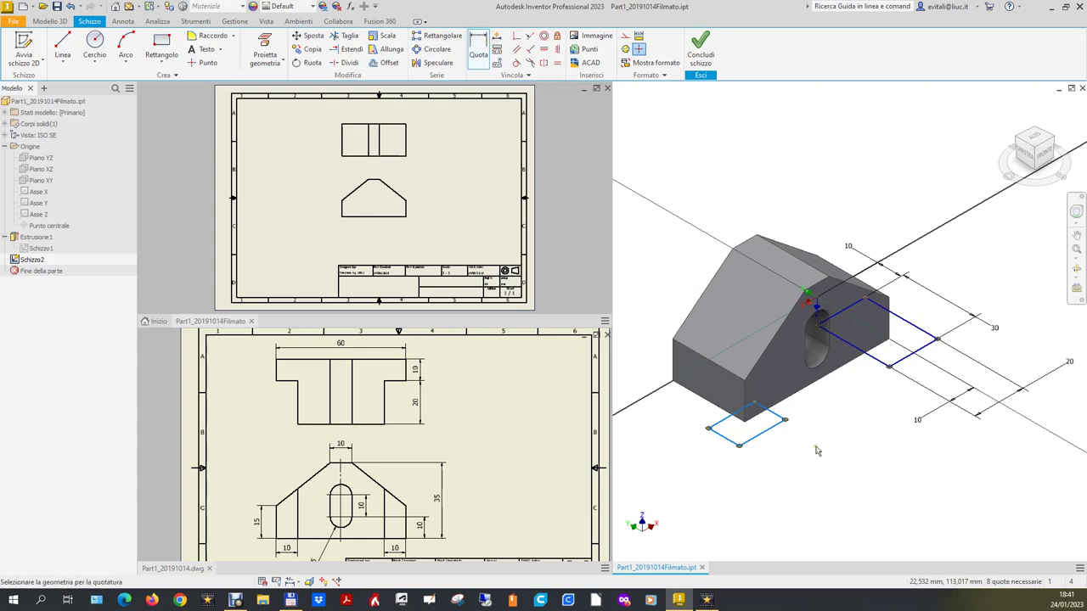
pyautogui.click(774, 414)
pyautogui.click(727, 414)
pyautogui.click(820, 494)
pyautogui.write('10')
pyautogui.press('Return')
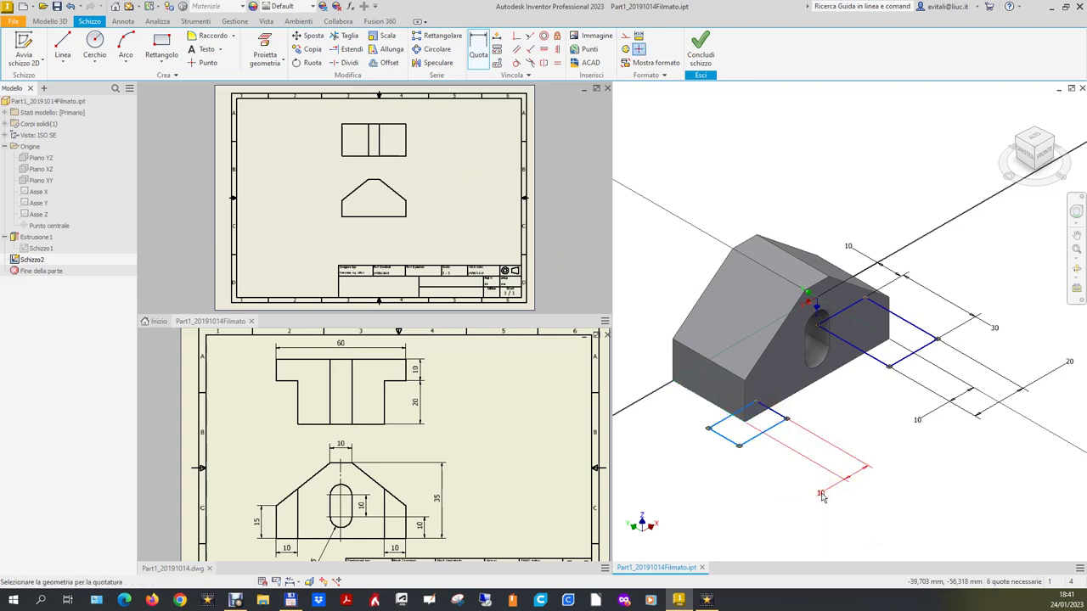
# Set the rectangle's other edge 10 mm from the axis line.
pyautogui.click(729, 418)
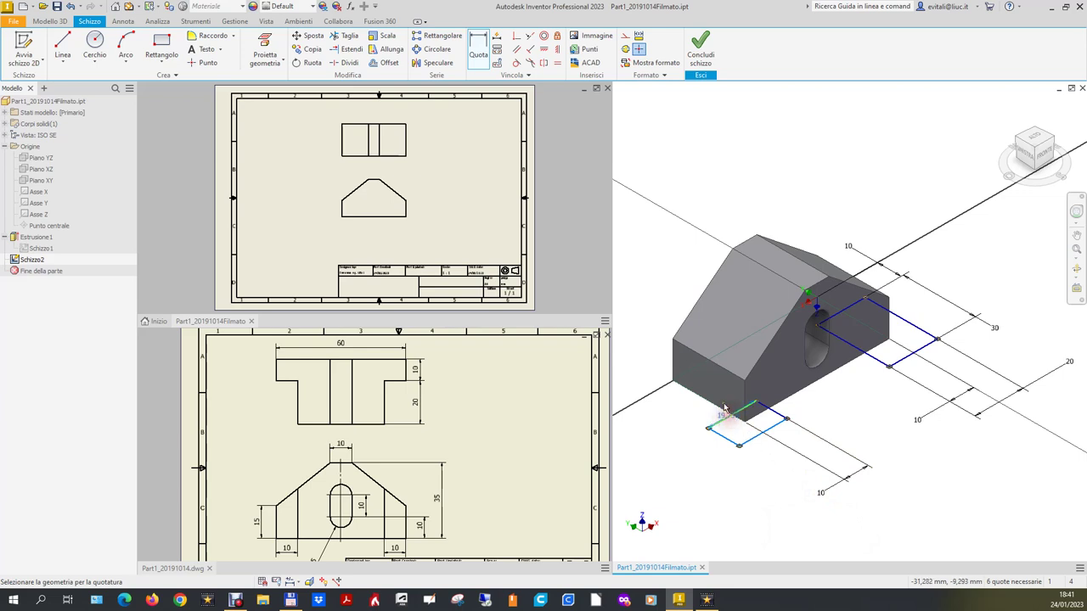
pyautogui.click(688, 374)
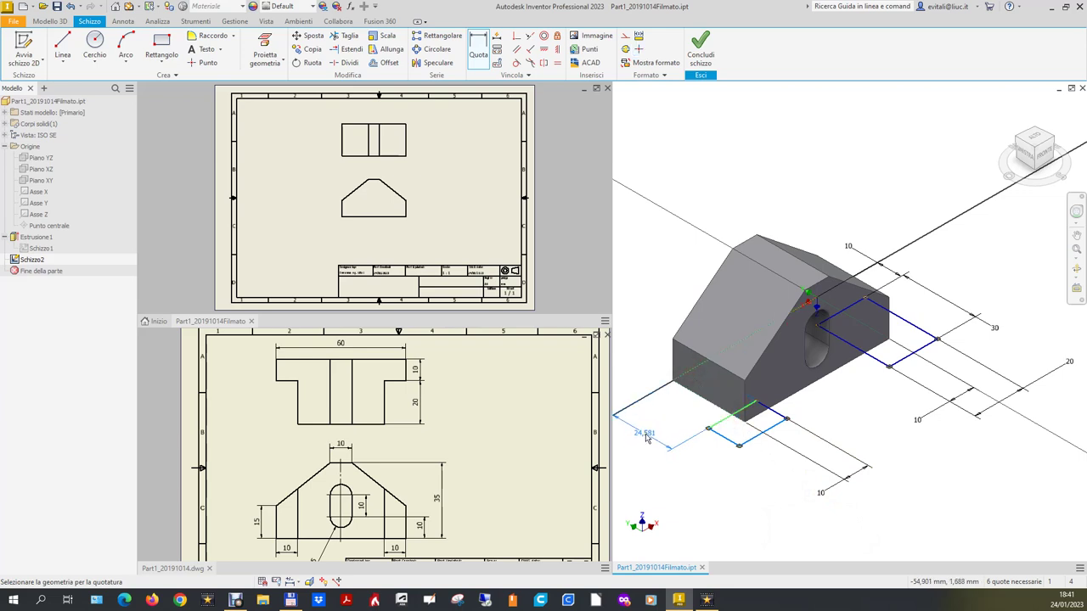
pyautogui.click(645, 436)
pyautogui.write('1')
pyautogui.press('Return')
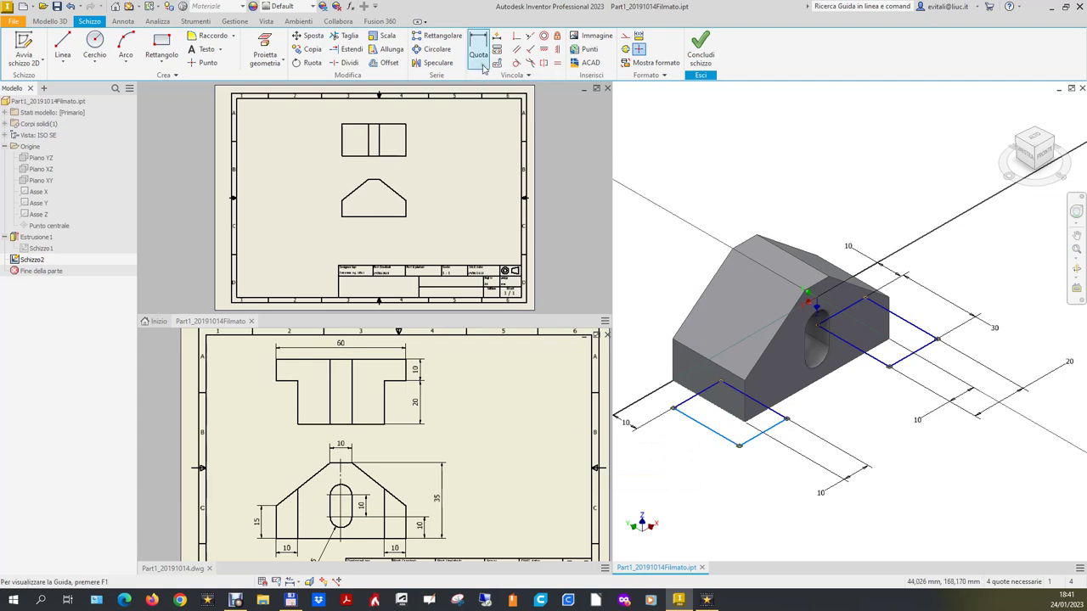
# Make the second rectangle's edges parallel and perpendicular to each other.
pyautogui.click(531, 51)
pyautogui.click(692, 424)
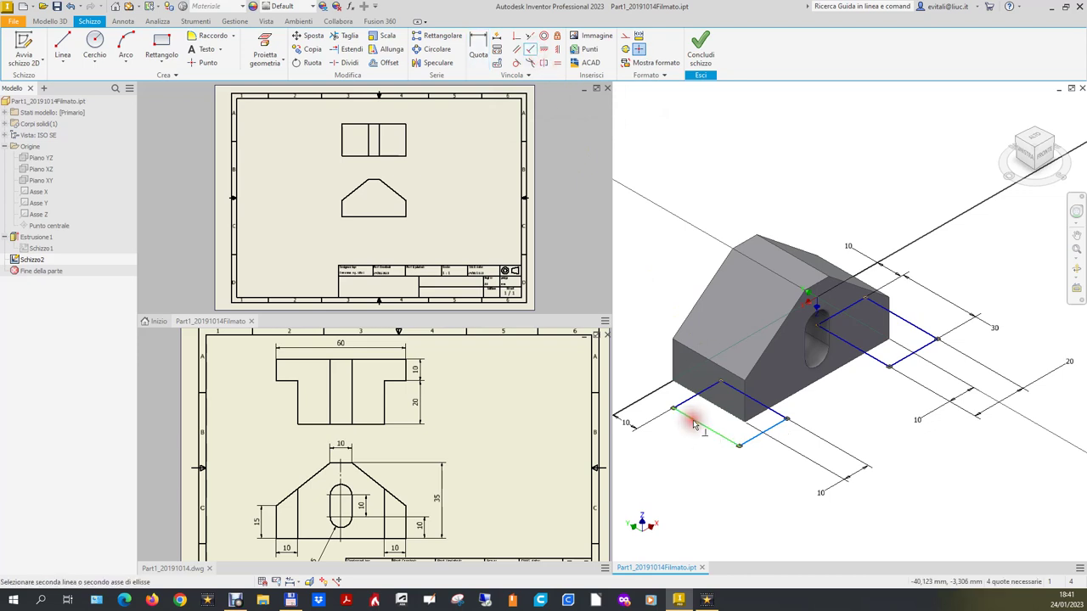
pyautogui.click(720, 435)
pyautogui.click(752, 438)
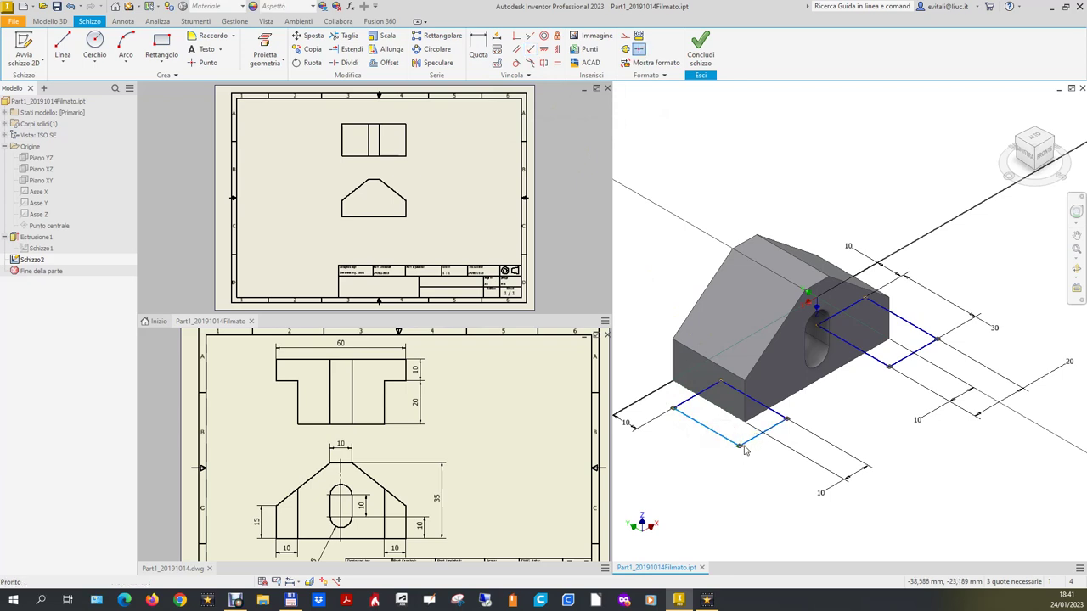
pyautogui.click(529, 48)
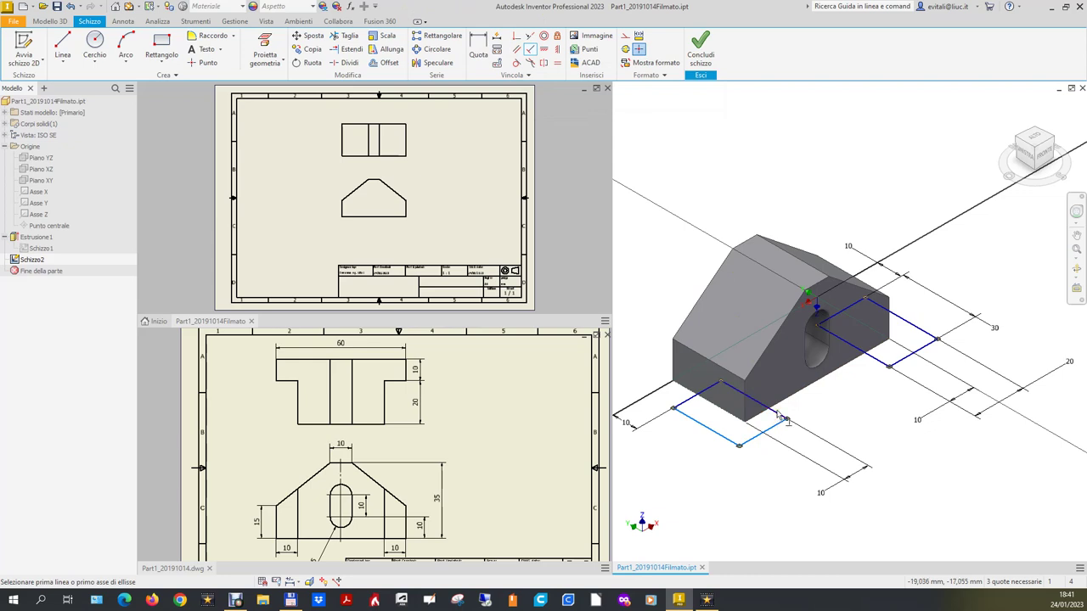
pyautogui.click(778, 417)
pyautogui.click(777, 425)
pyautogui.rightClick(749, 485)
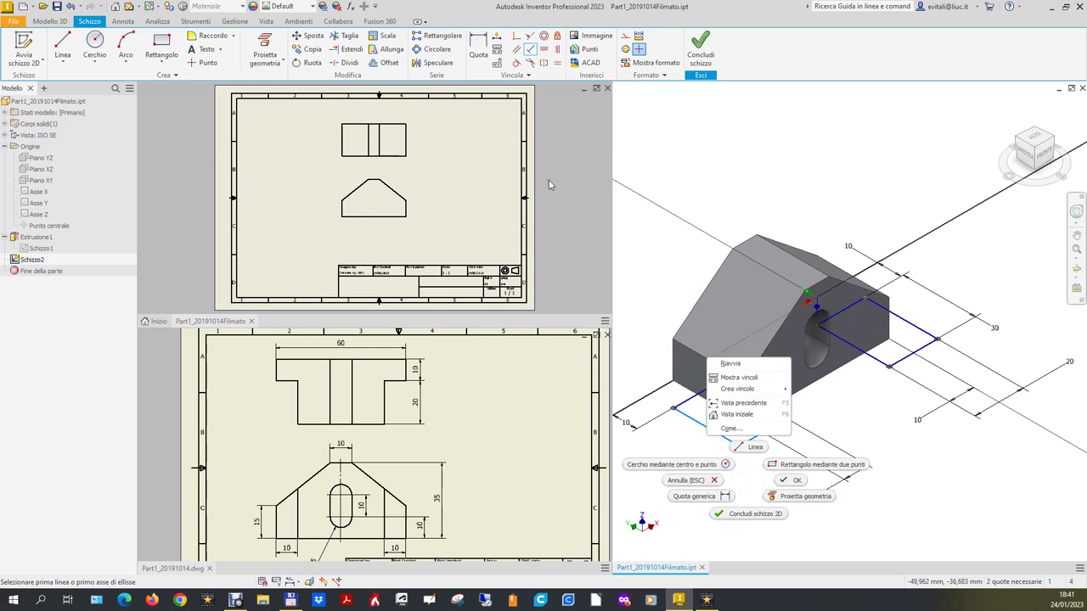
pyautogui.press('Escape')
pyautogui.click(707, 429)
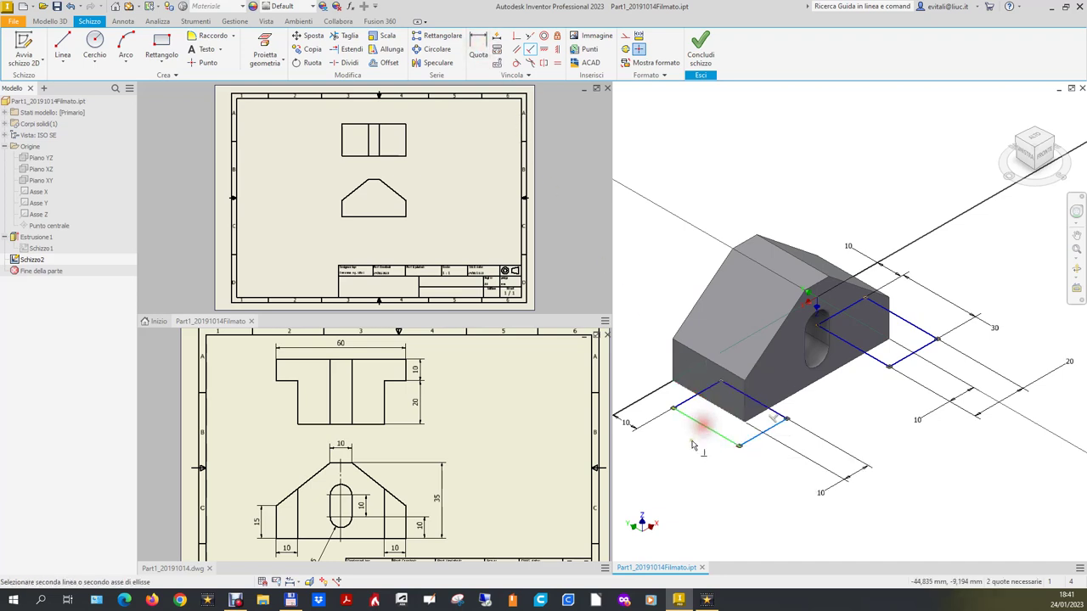
# Make the second rectangle's lower edges equal in length to the first notch's matching edges.
pyautogui.click(478, 46)
pyautogui.press('=')
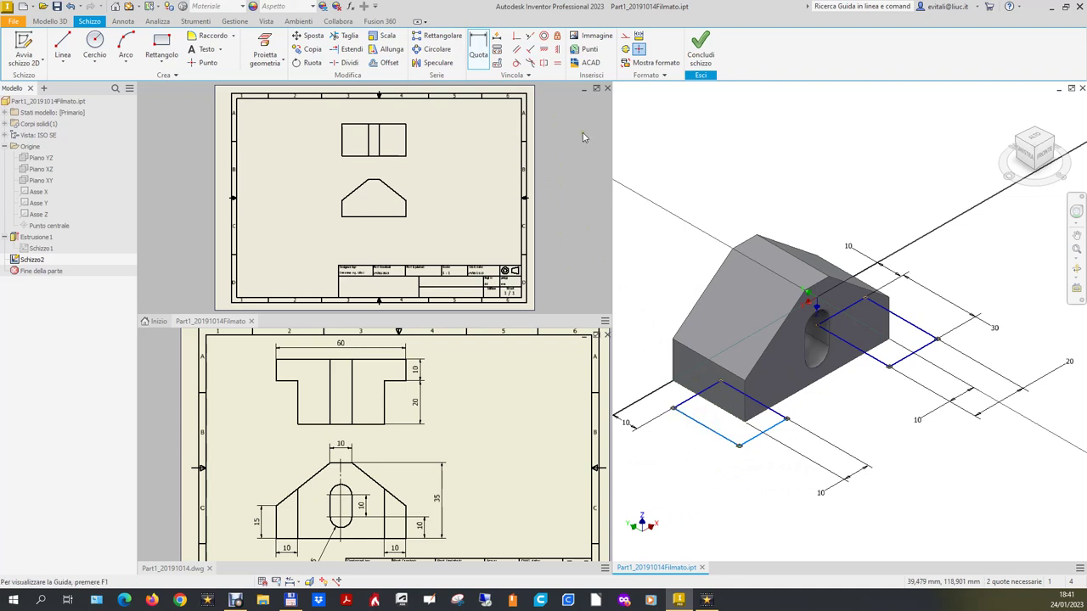
pyautogui.click(709, 427)
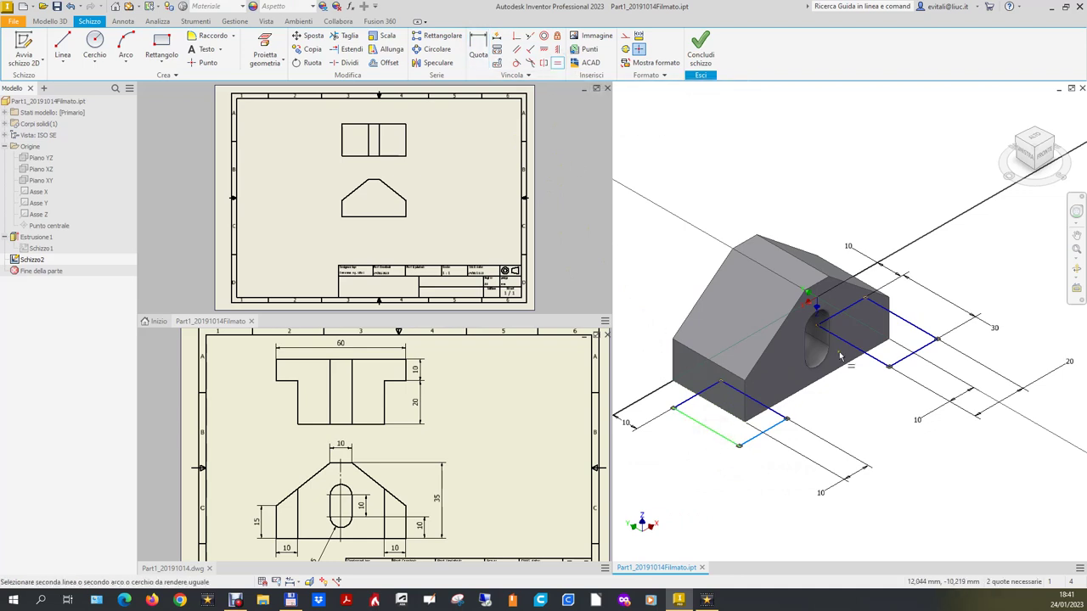
pyautogui.click(905, 325)
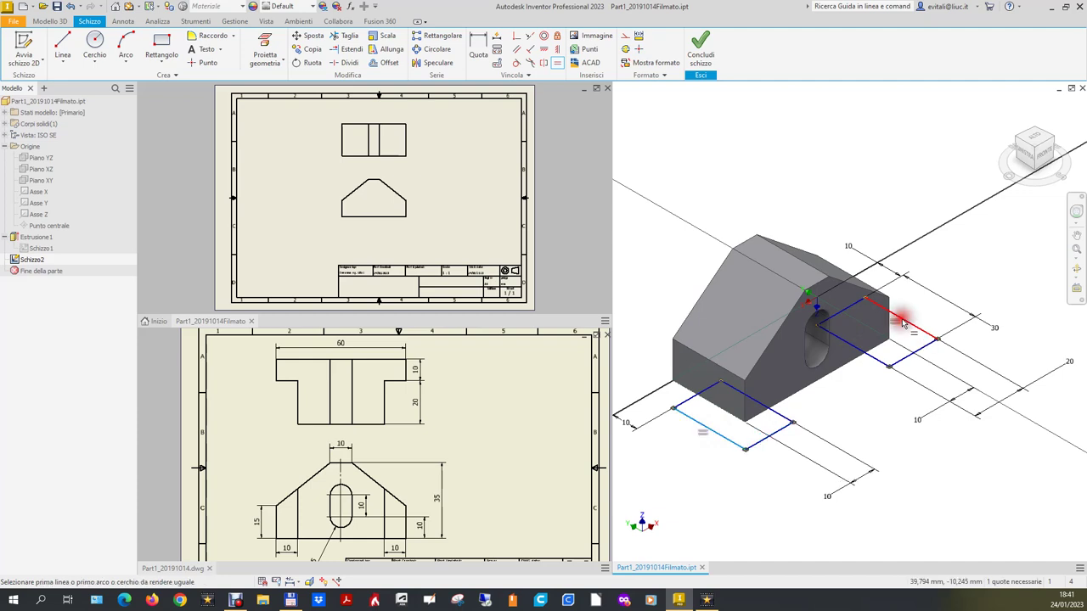
pyautogui.click(781, 431)
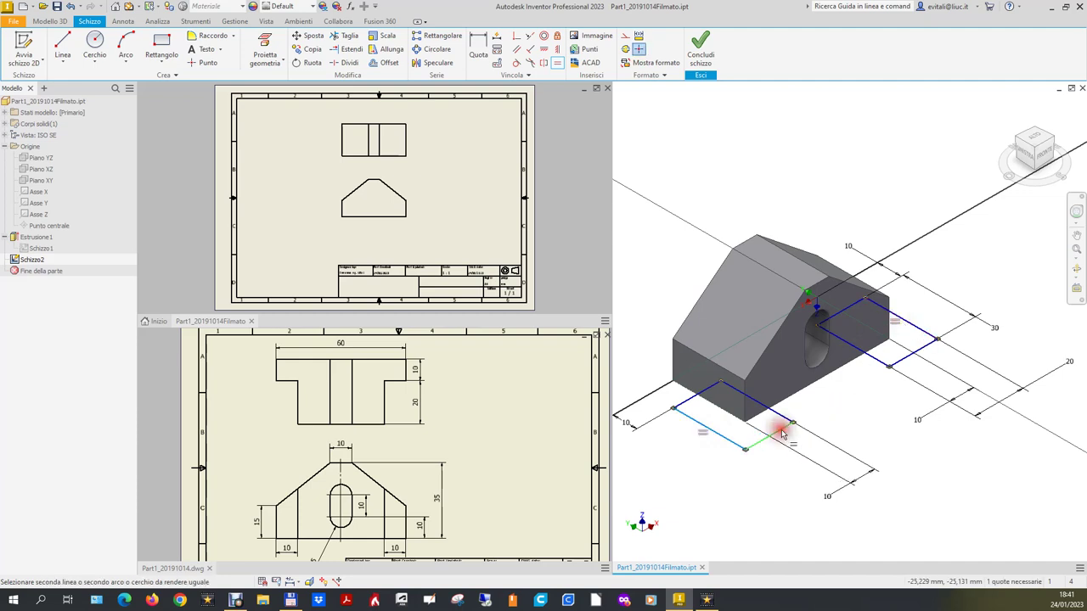
pyautogui.click(897, 363)
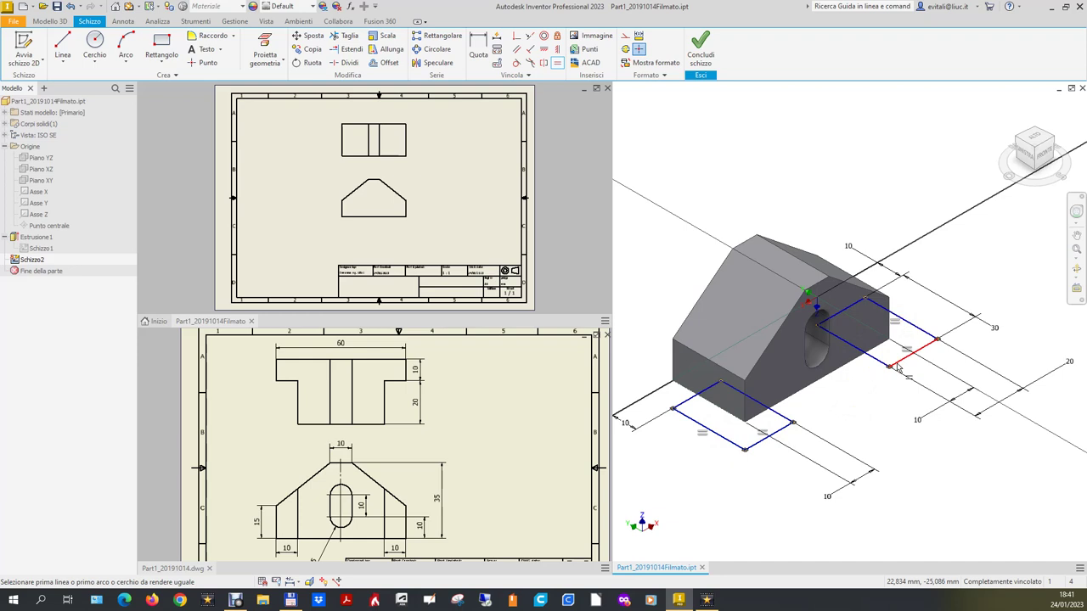
# Finish the sketch and extrude both notch profiles as a 30 mm flipped cut.
pyautogui.click(701, 47)
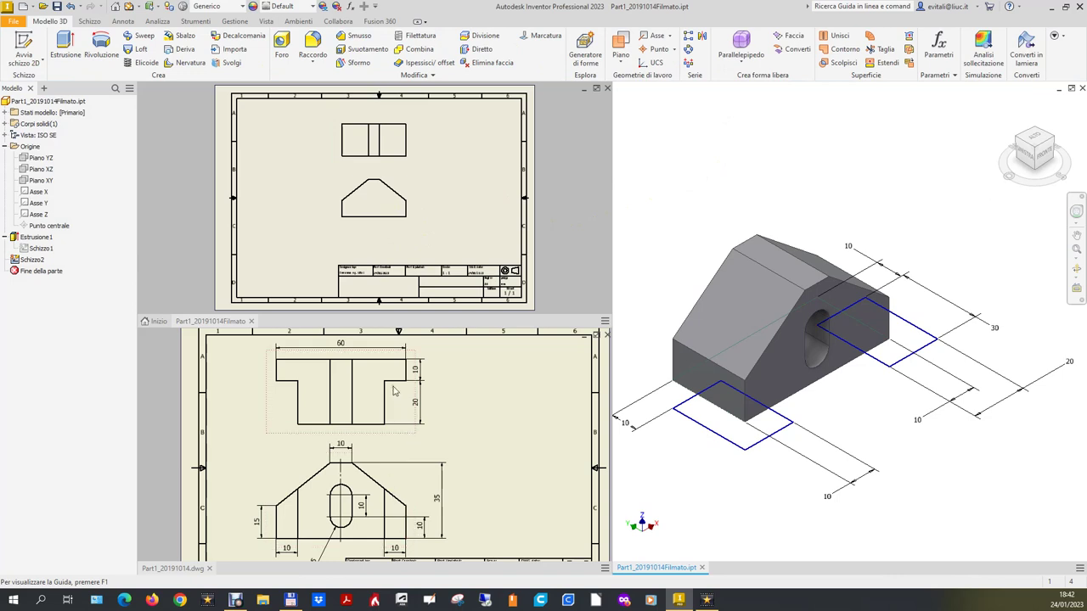
pyautogui.press('e')
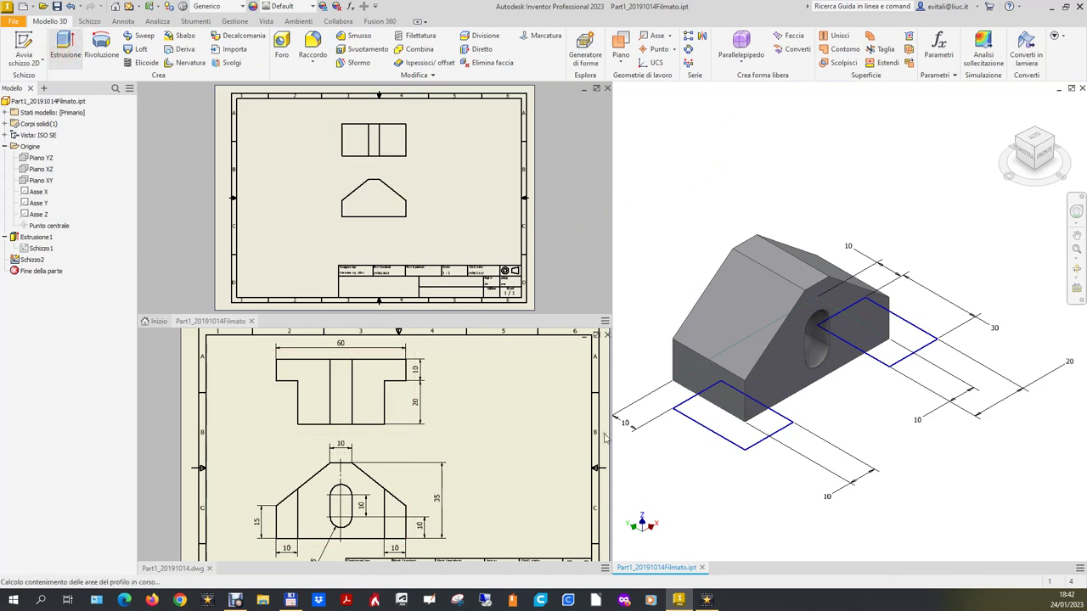
pyautogui.click(730, 425)
pyautogui.click(902, 345)
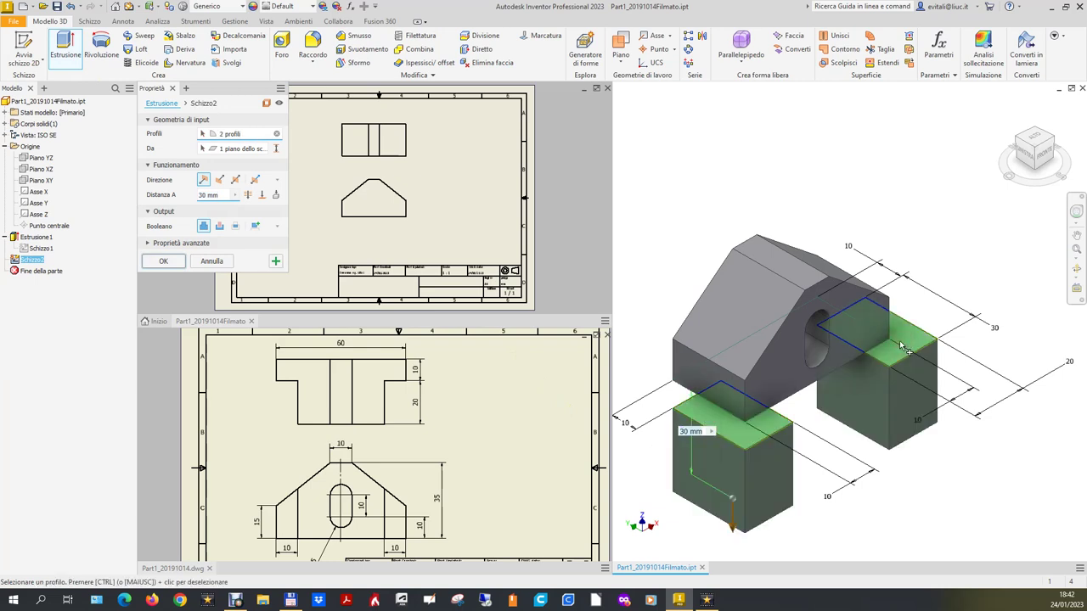
pyautogui.click(219, 180)
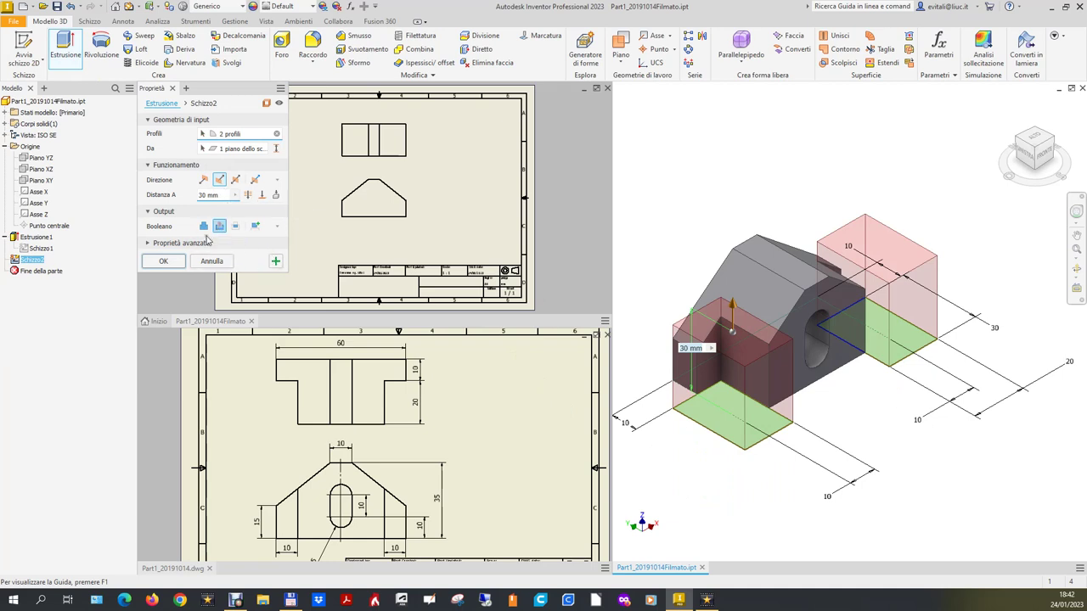
pyautogui.click(175, 262)
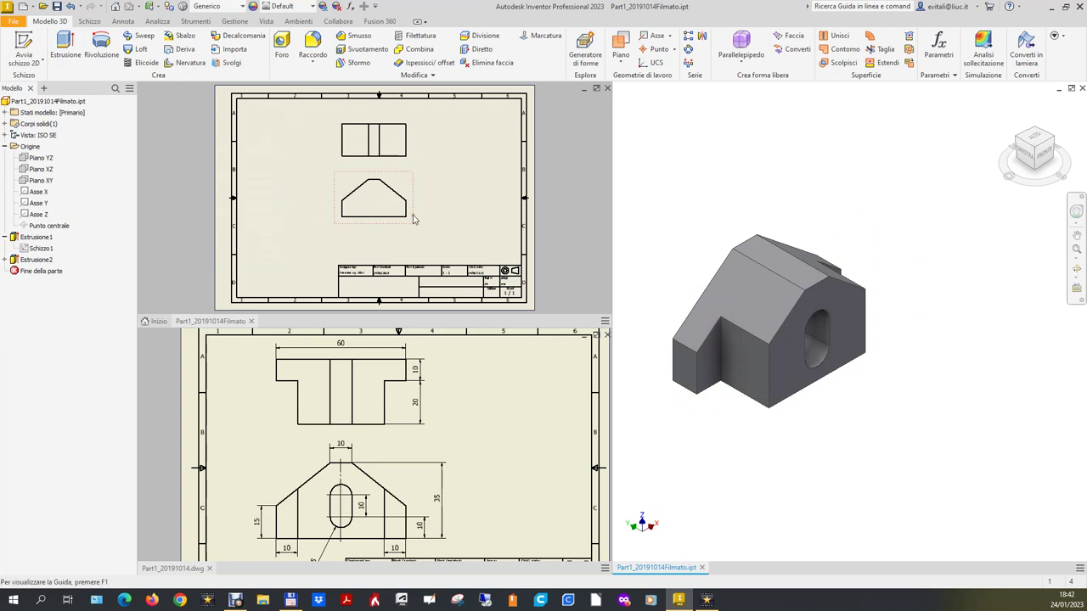
pyautogui.click(545, 202)
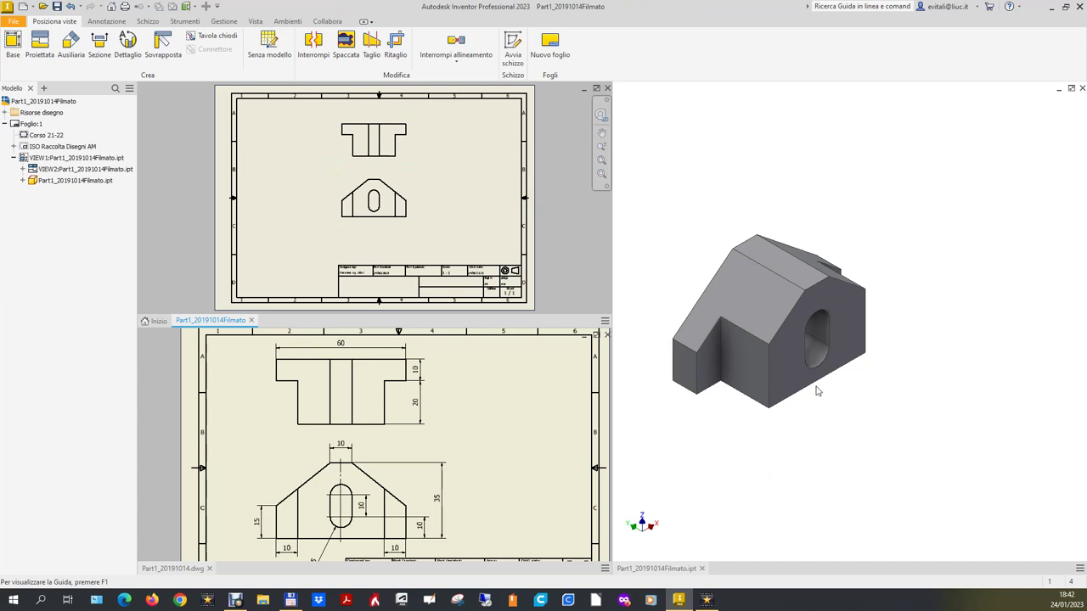
# Check the part in its home orientation, then return to the refreshed drawing sheet.
pyautogui.click(732, 466)
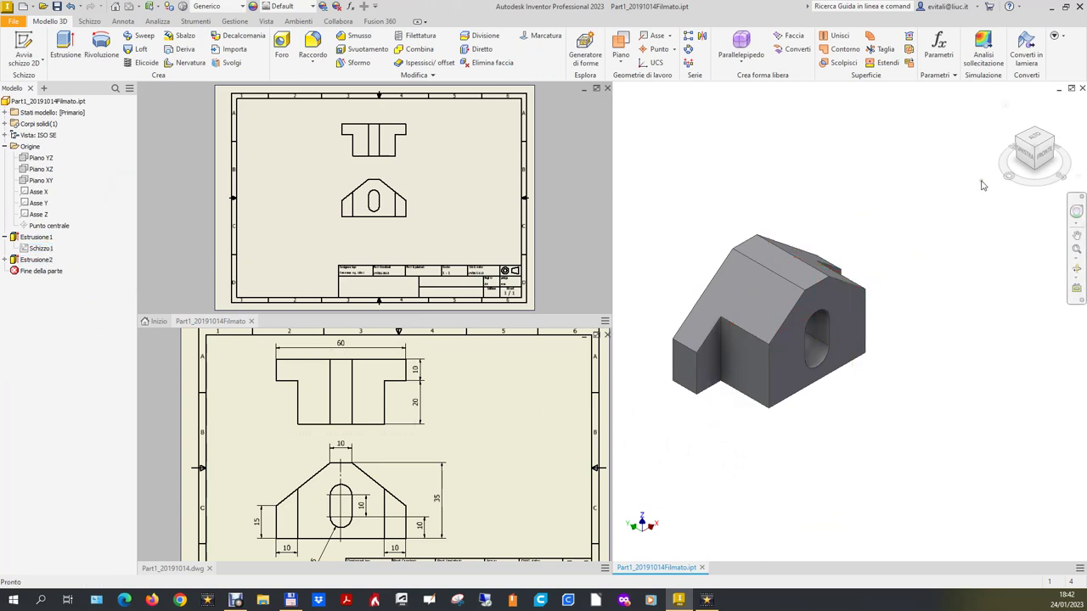
pyautogui.click(1005, 108)
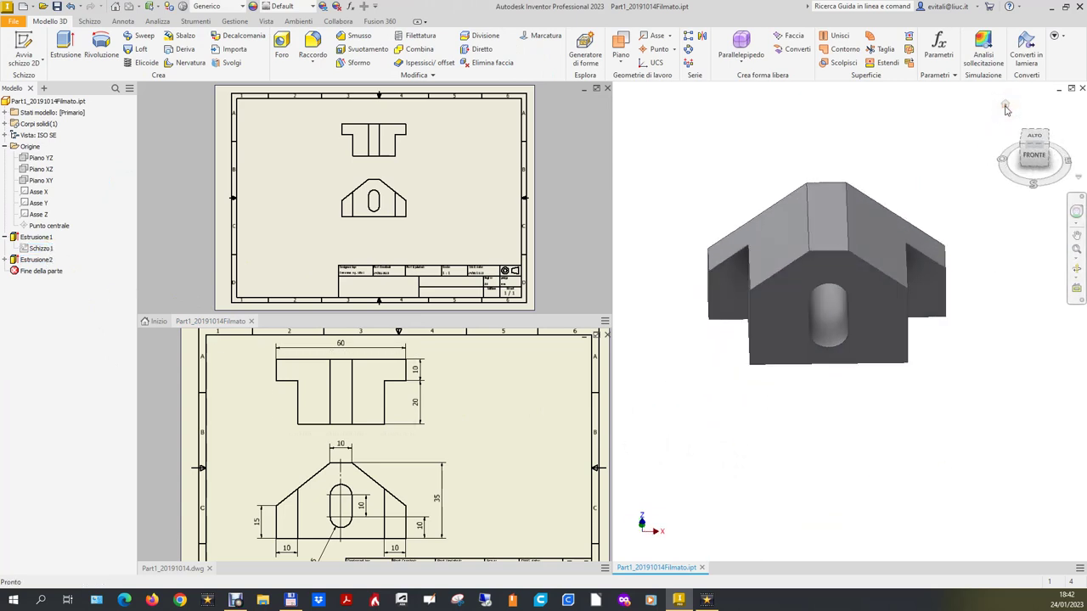
pyautogui.click(424, 212)
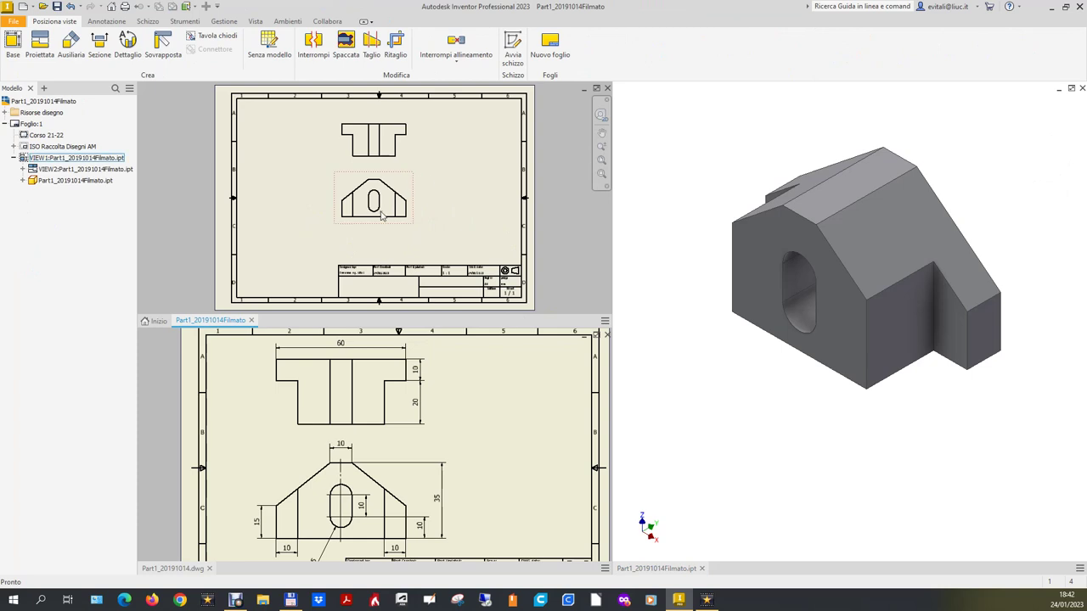
# Add a centerline through the slot and centre marks on its upper and lower arcs.
pyautogui.click(103, 21)
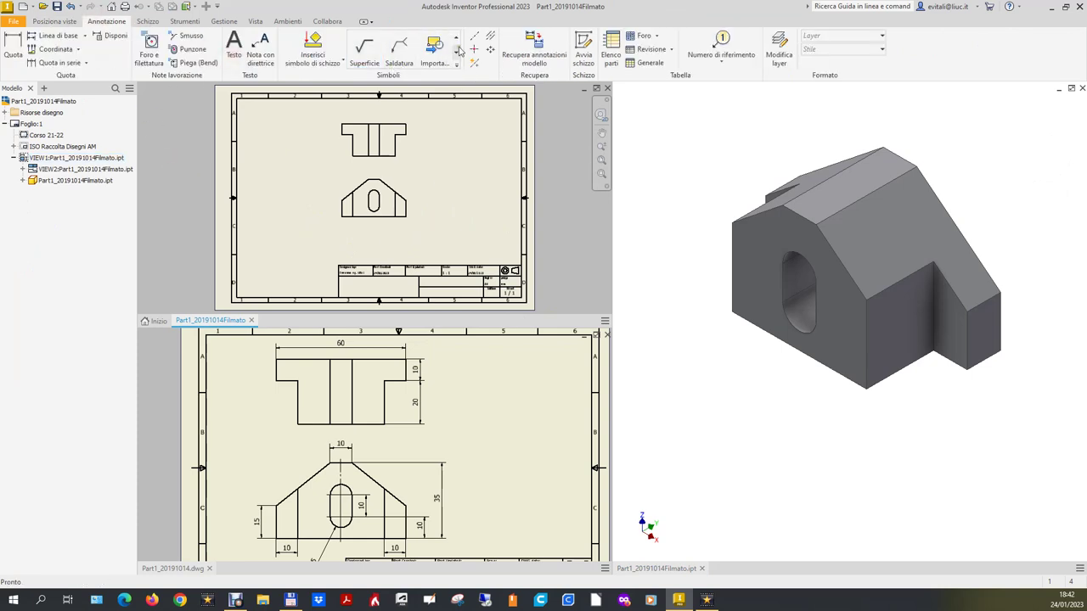
pyautogui.click(490, 36)
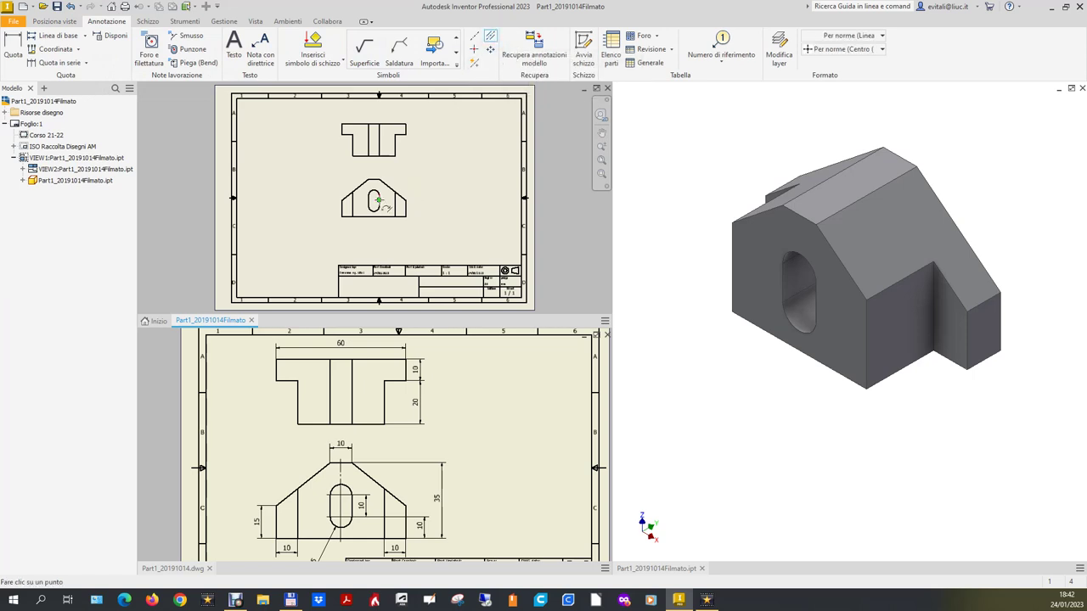
pyautogui.scroll(5, 378, 201)
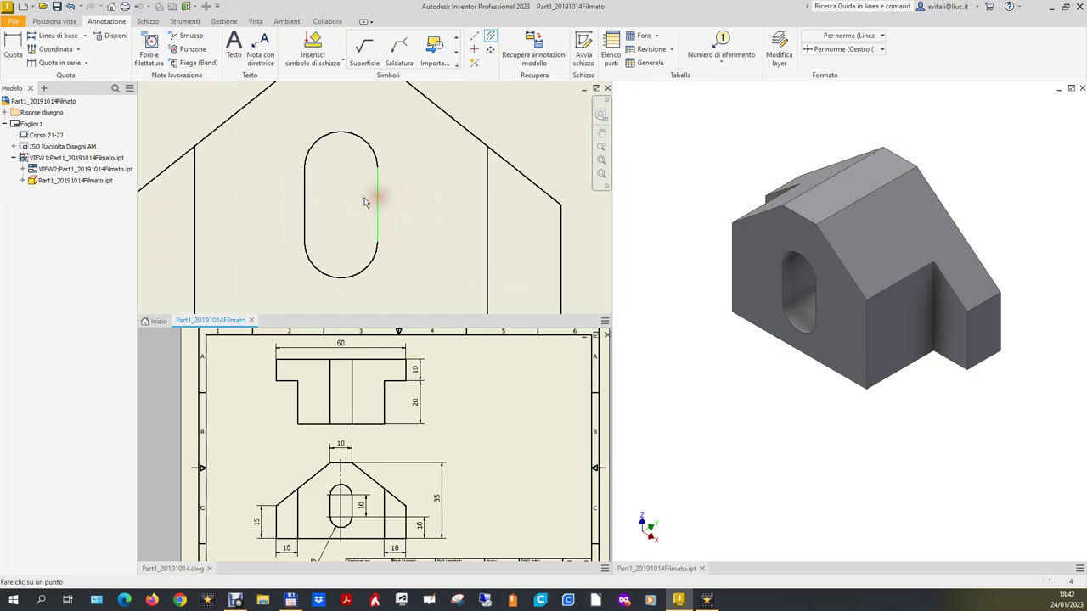
pyautogui.click(305, 202)
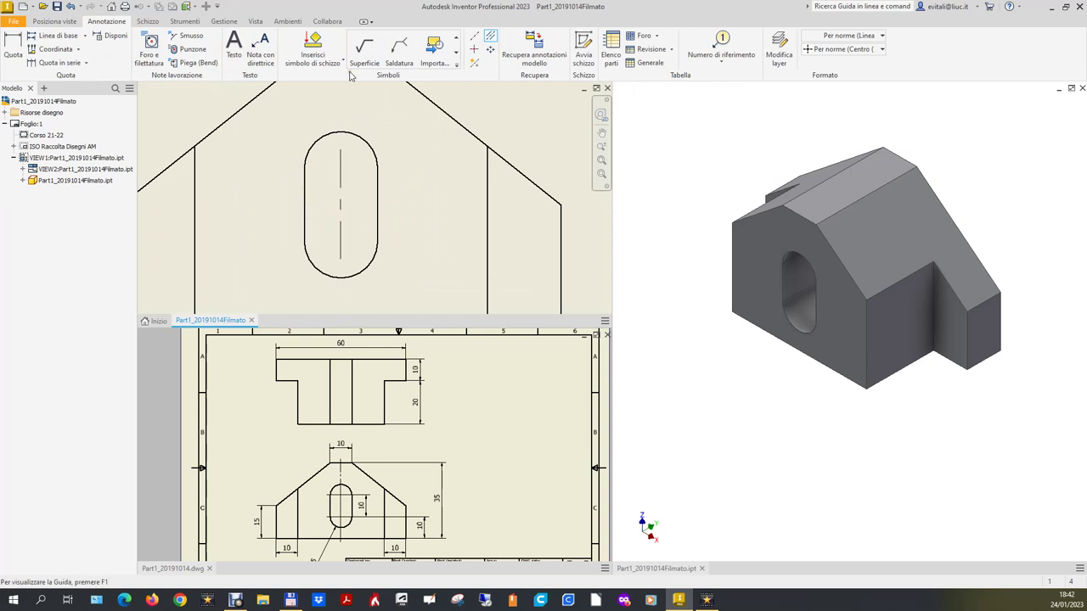
pyautogui.click(473, 49)
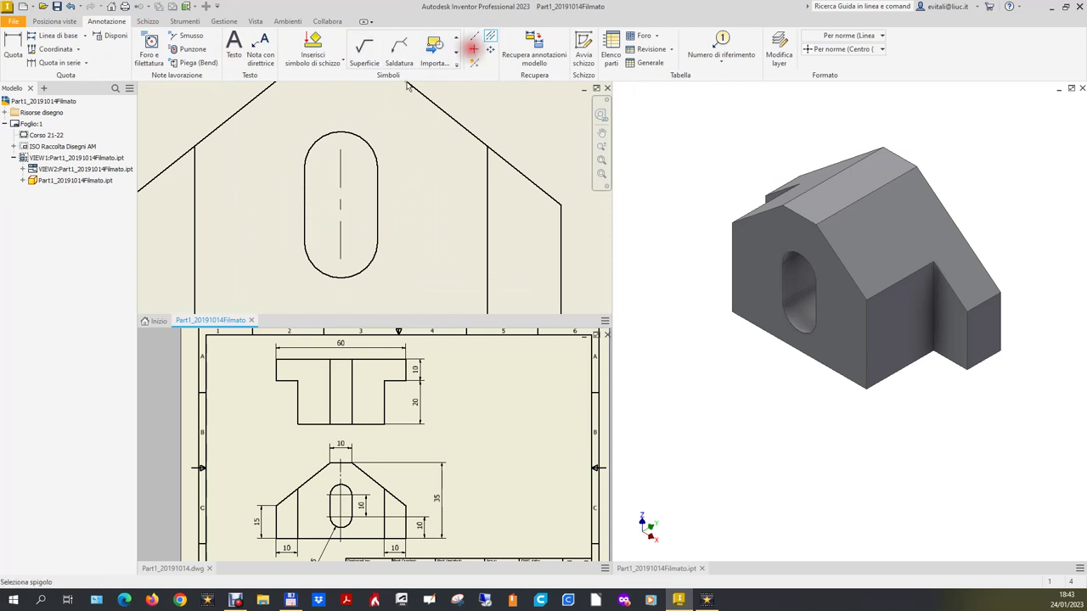
pyautogui.click(360, 138)
pyautogui.click(356, 275)
pyautogui.scroll(3, 408, 223)
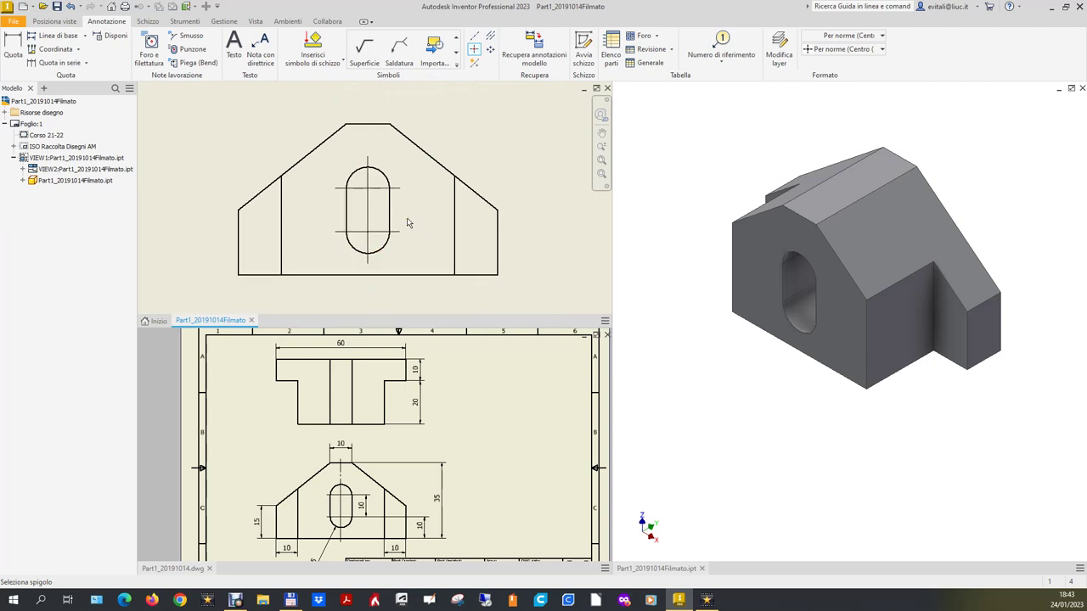
# Dimension the front view's left vertical side as 15,00.
pyautogui.click(28, 48)
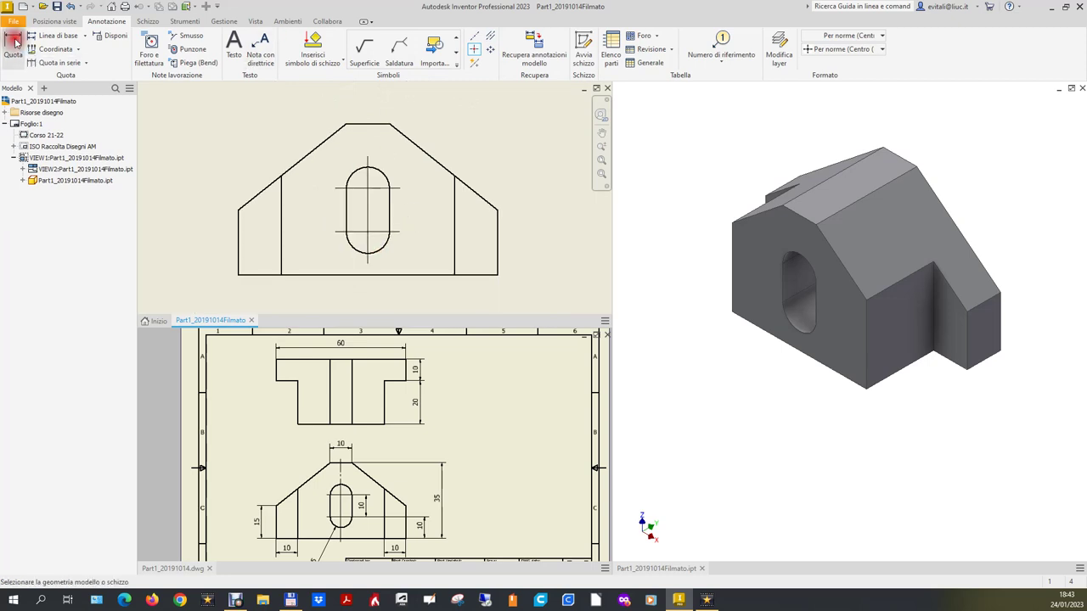
pyautogui.click(238, 238)
pyautogui.click(208, 238)
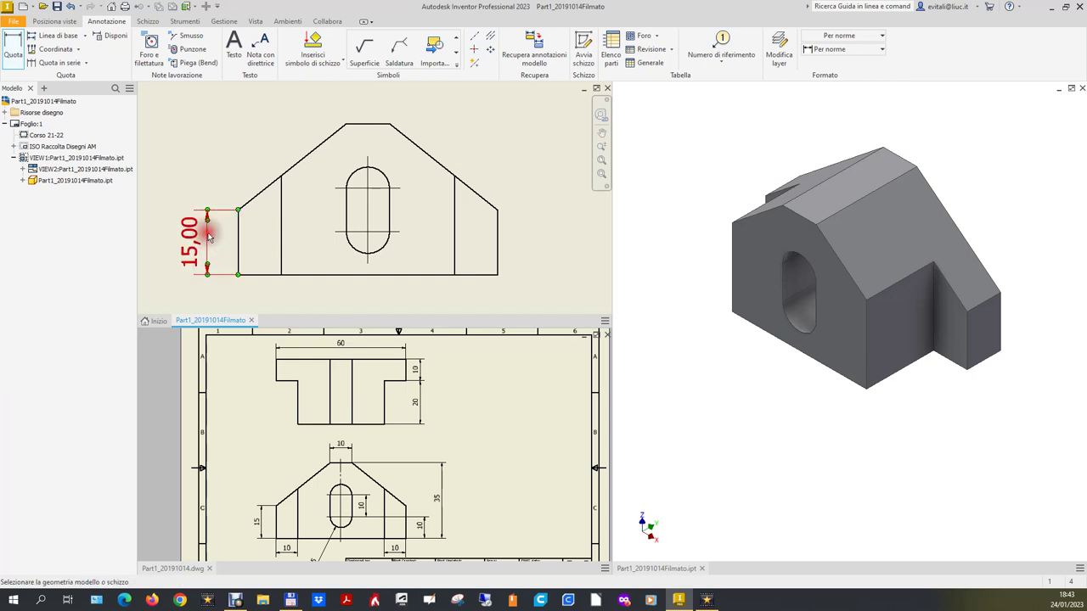
pyautogui.press('Escape')
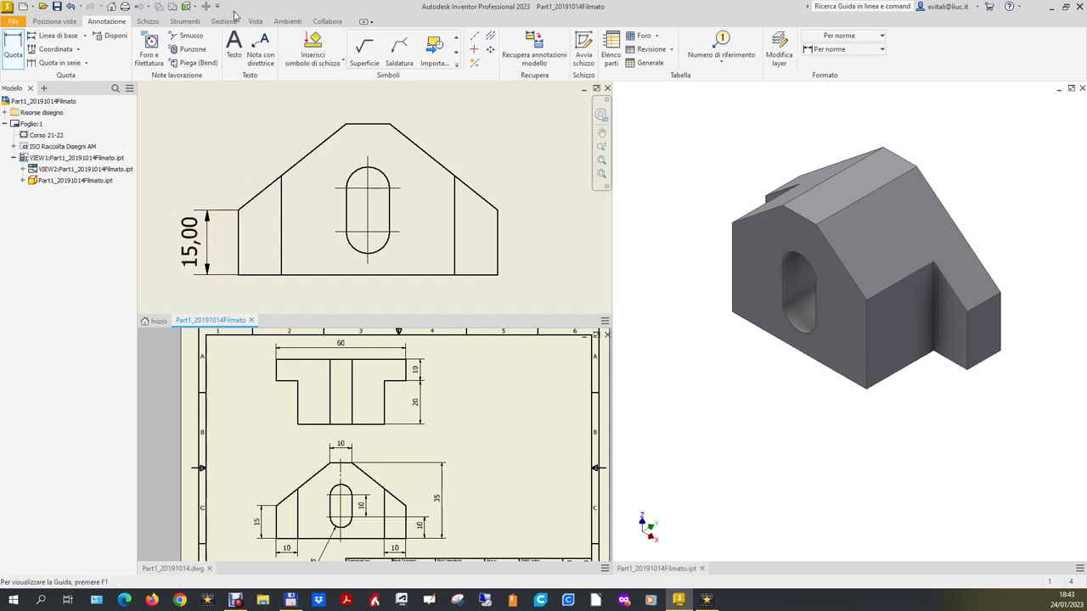
pyautogui.click(218, 21)
pyautogui.click(191, 47)
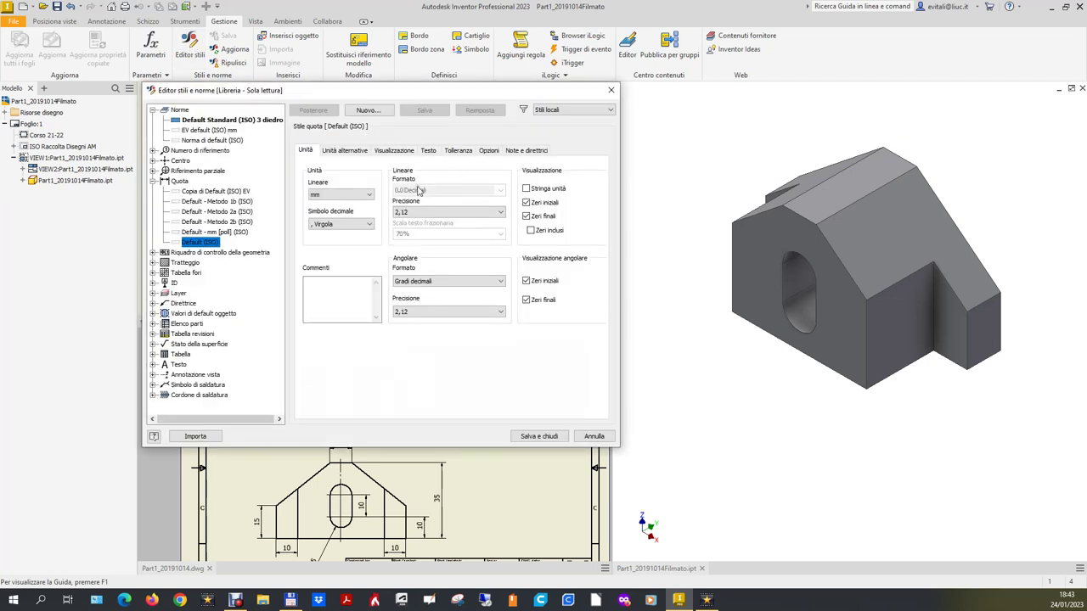
# Turn off trailing zeros for linear and angular units in Default (ISO) and save the style.
pyautogui.click(526, 215)
pyautogui.click(526, 299)
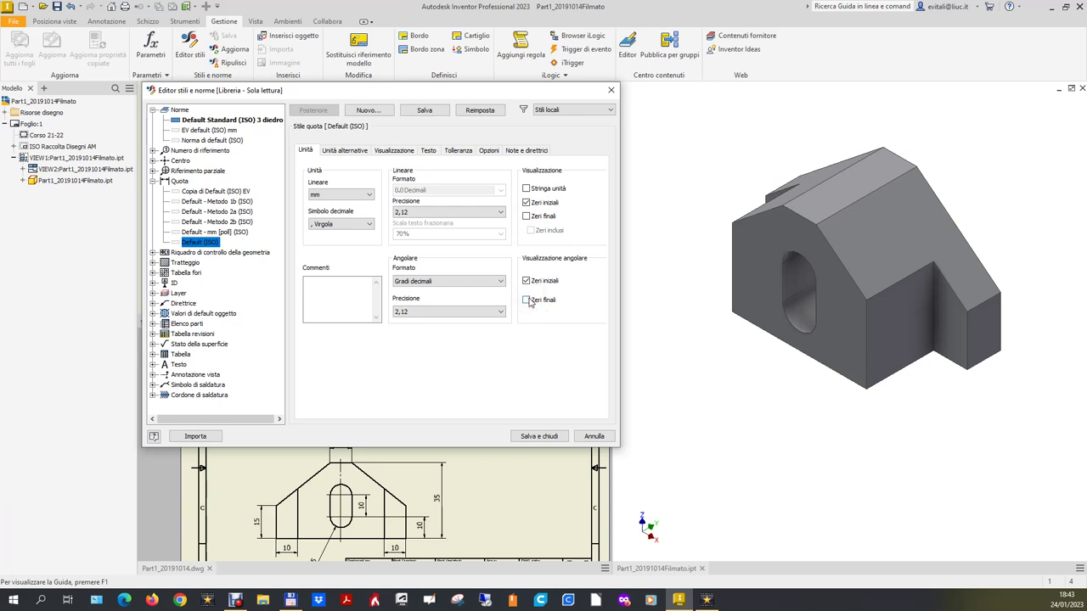
pyautogui.click(538, 436)
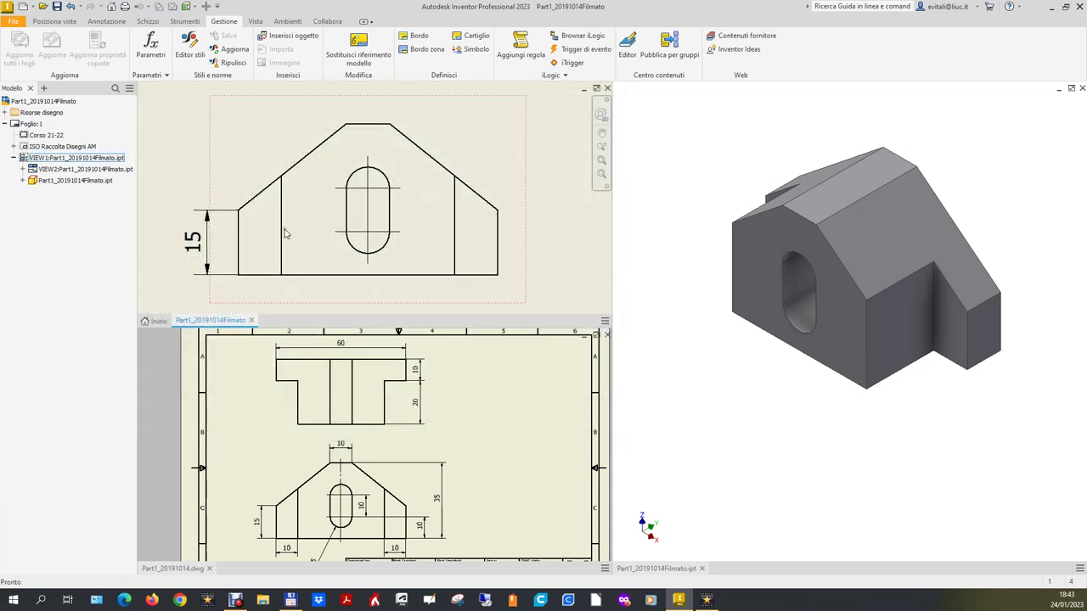
pyautogui.click(246, 93)
# Dimension the front view's lower-left bottom edge as 10.
pyautogui.click(107, 21)
pyautogui.press('d')
pyautogui.click(274, 275)
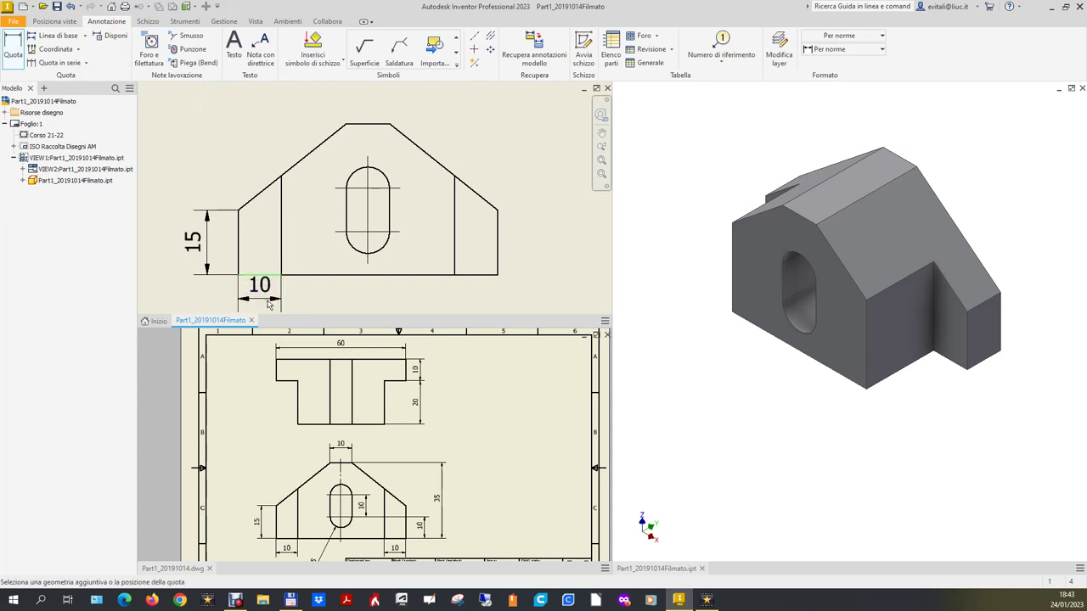
pyautogui.scroll(-2, 270, 303)
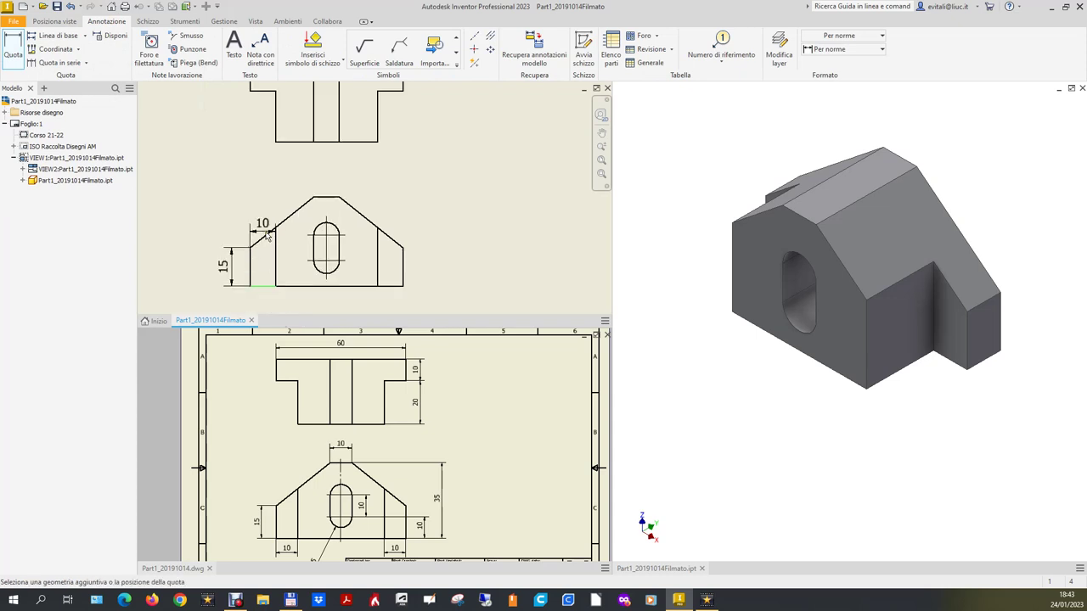
pyautogui.scroll(-2, 266, 236)
pyautogui.click(264, 274)
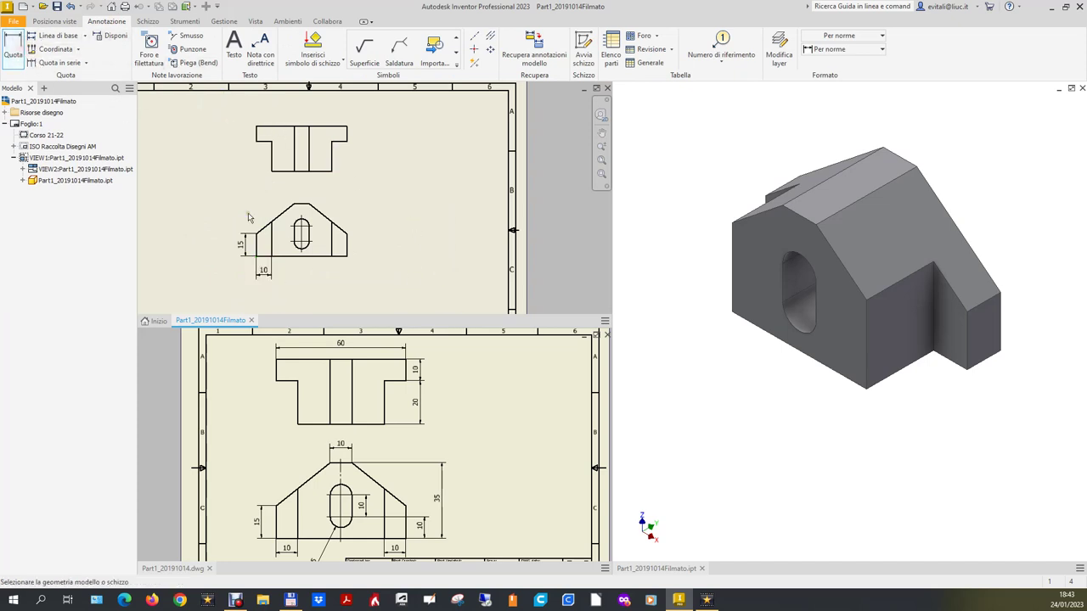
# Dimension the top view's 60 overall width and its 10 and 20 right-side heights.
pyautogui.click(256, 133)
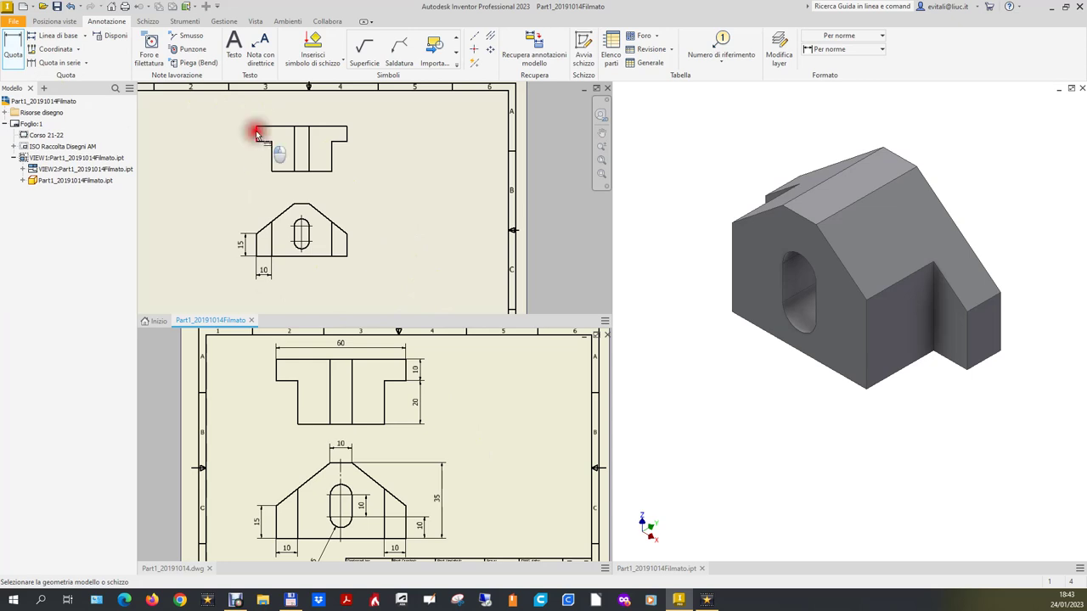
pyautogui.click(346, 129)
pyautogui.click(348, 114)
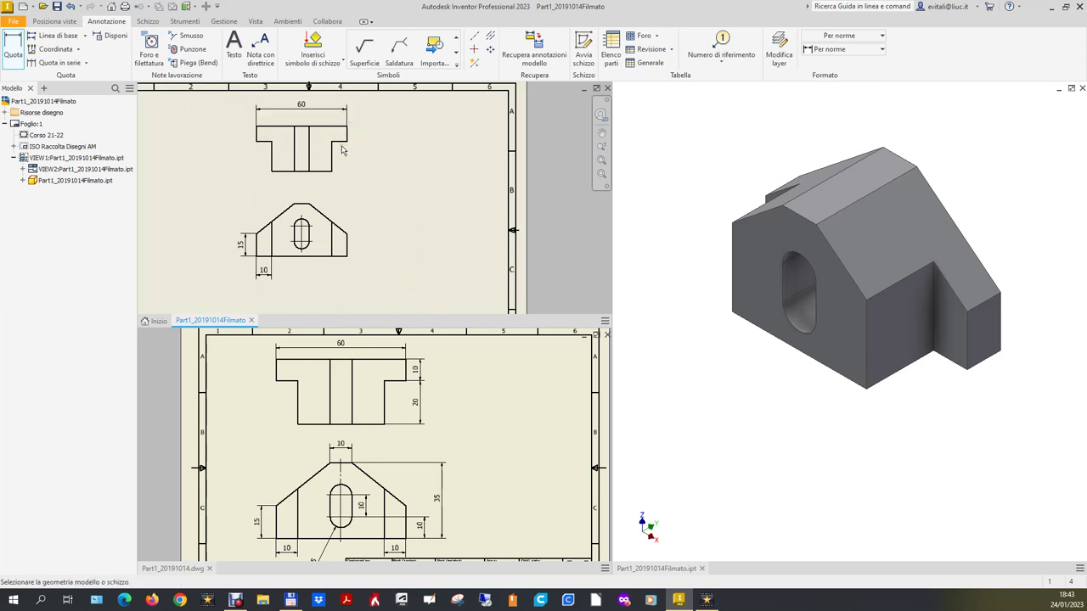
pyautogui.click(347, 135)
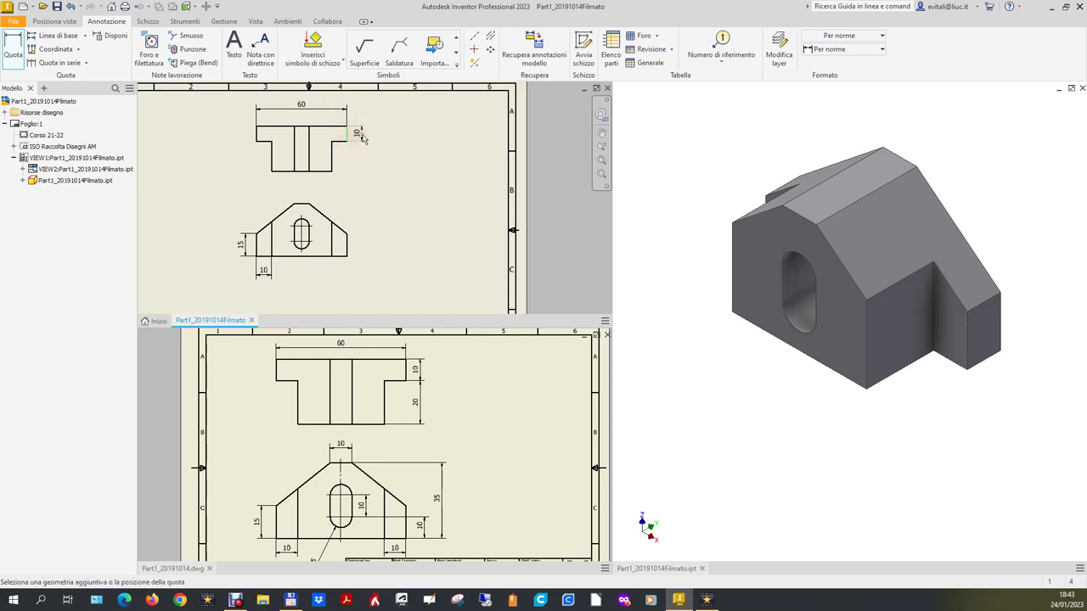
pyautogui.click(366, 138)
pyautogui.click(331, 160)
pyautogui.click(367, 173)
pyautogui.press('Escape')
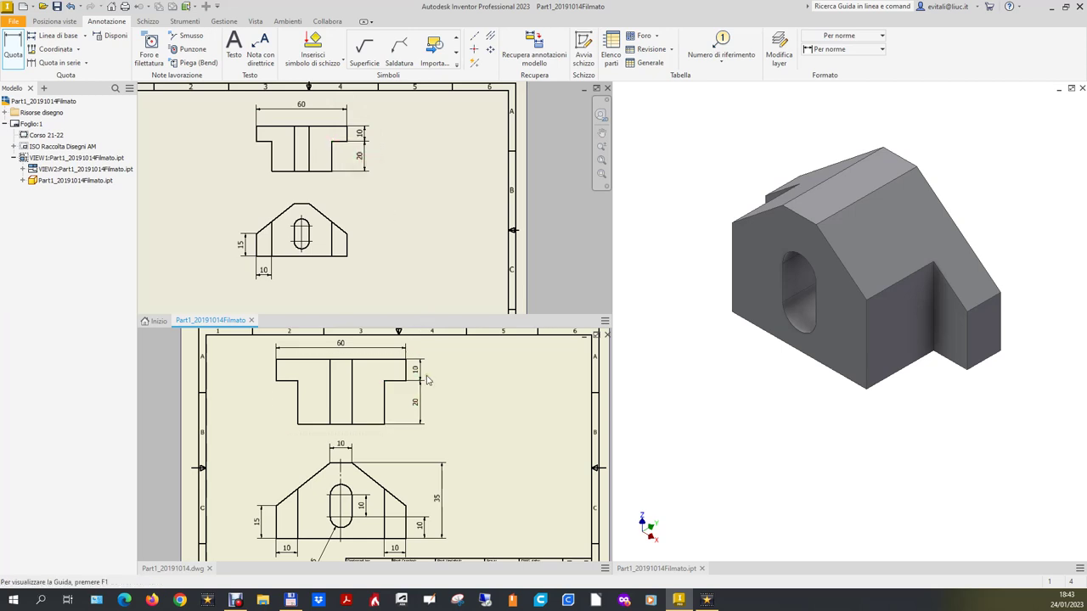
pyautogui.press('Home')
pyautogui.scroll(3, 454, 482)
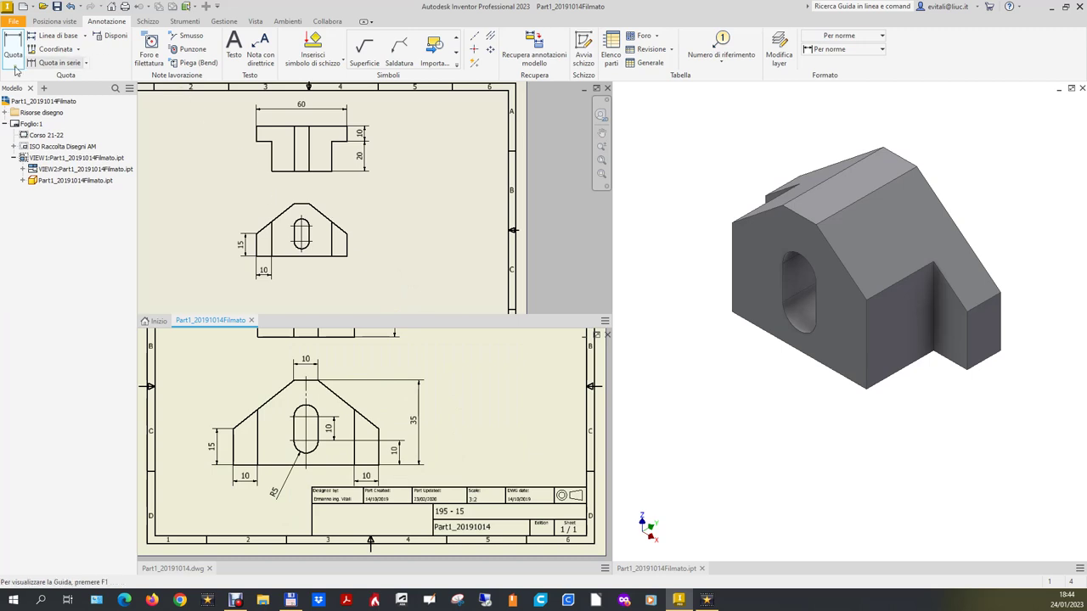
# Add the slot's 10 length, its R5 arc radius and the 10 apex top-edge width.
pyautogui.click(301, 239)
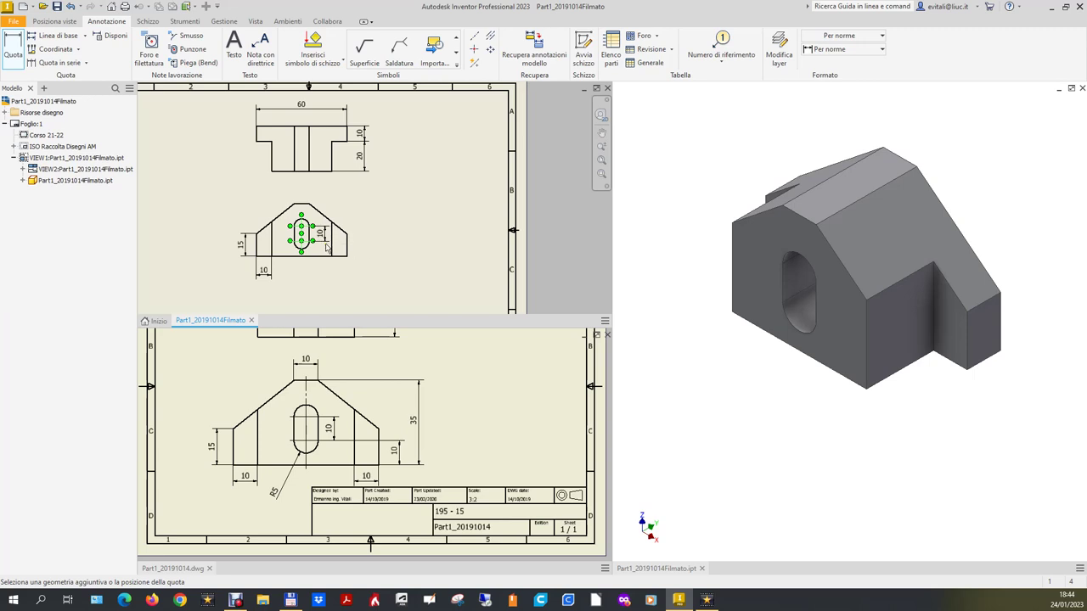
pyautogui.click(325, 247)
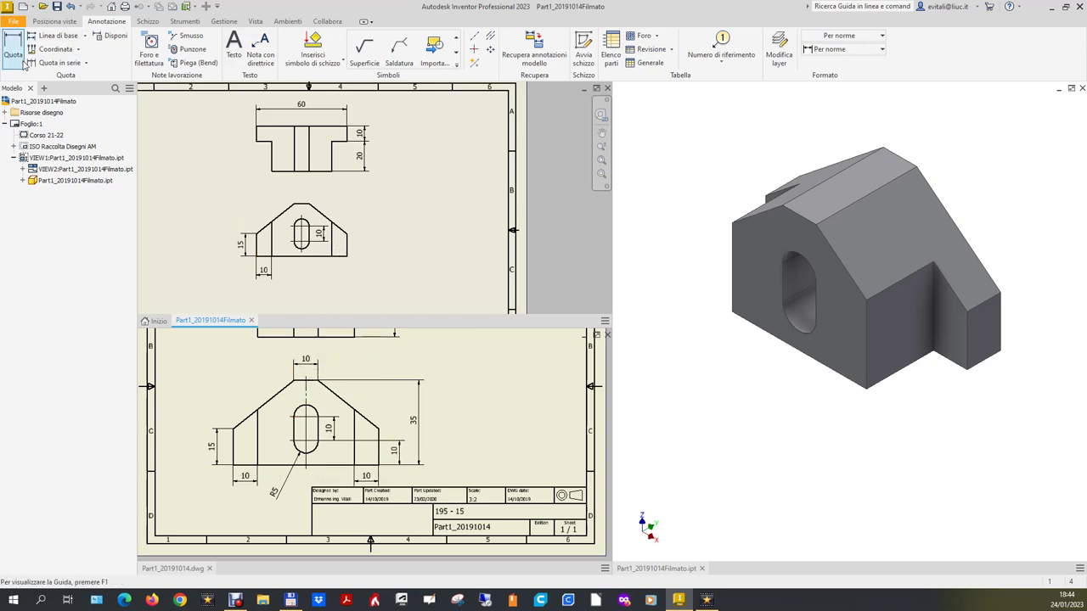
pyautogui.click(298, 250)
pyautogui.click(282, 290)
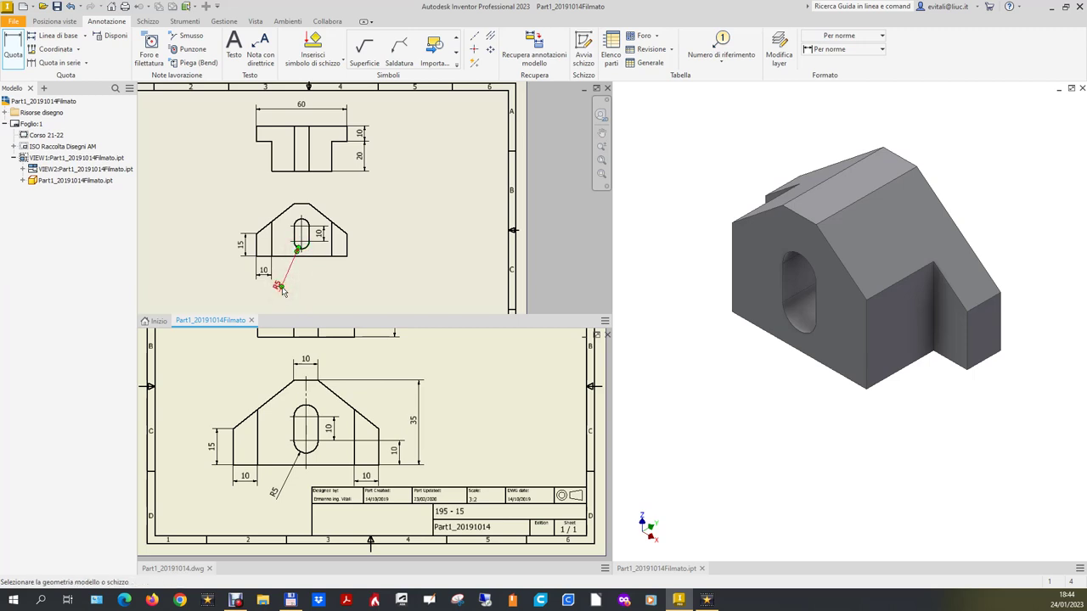
pyautogui.scroll(2, 297, 204)
pyautogui.click(314, 209)
pyautogui.click(314, 188)
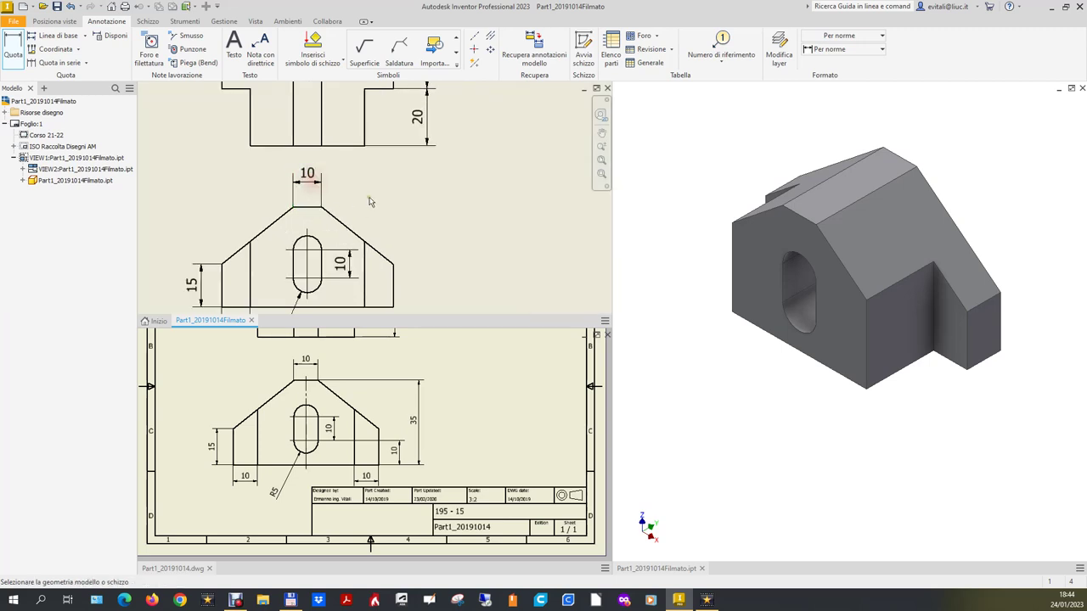
pyautogui.scroll(-2, 361, 191)
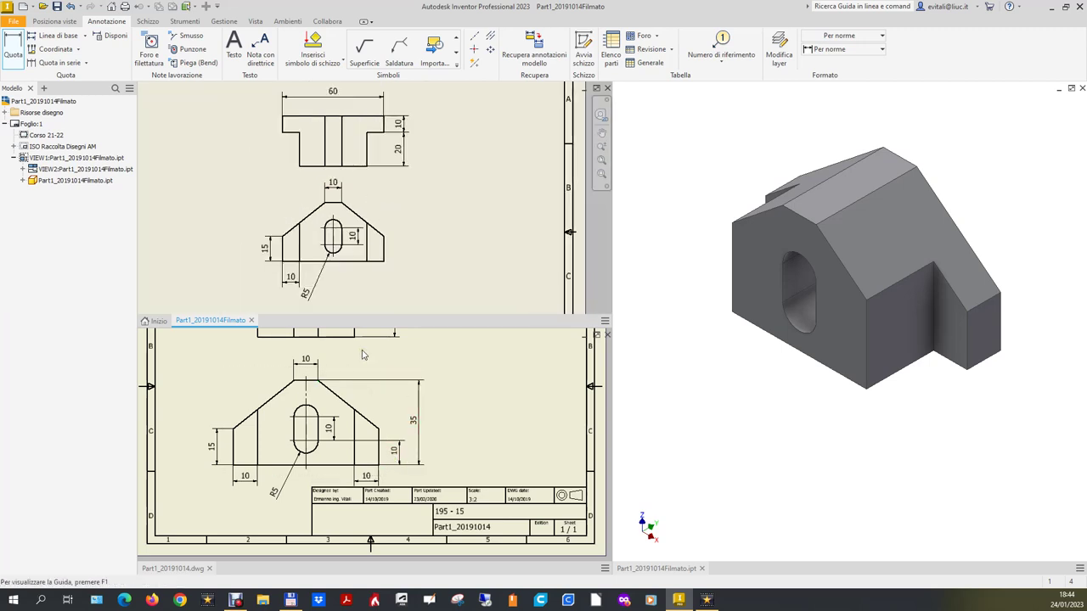
pyautogui.scroll(-2, 362, 355)
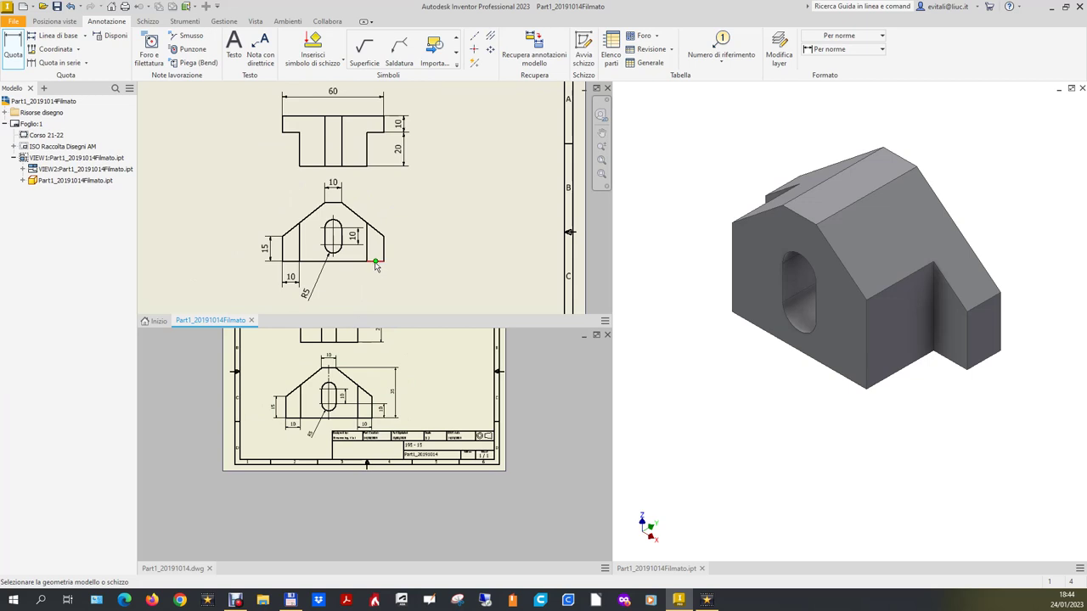
# Dimension the 10 width of the front view's bottom-right notch.
pyautogui.click(375, 262)
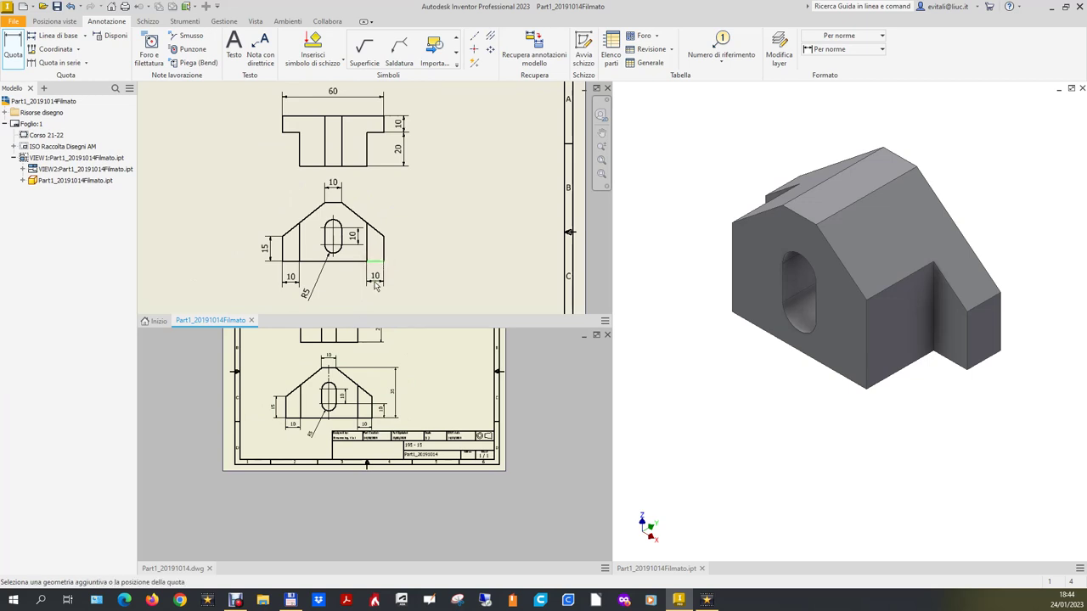
pyautogui.click(376, 283)
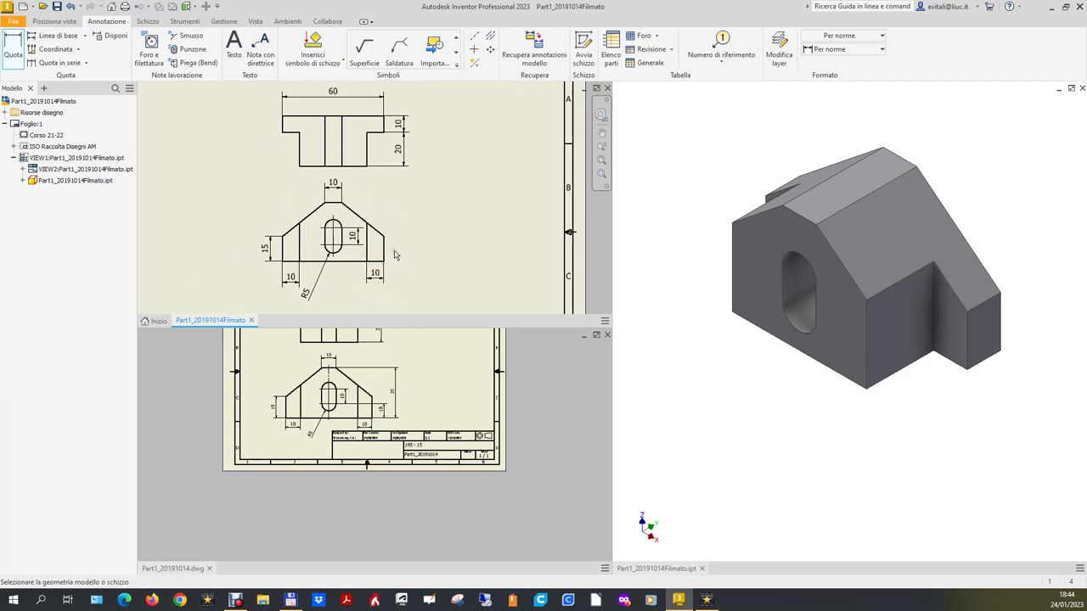
pyautogui.click(339, 248)
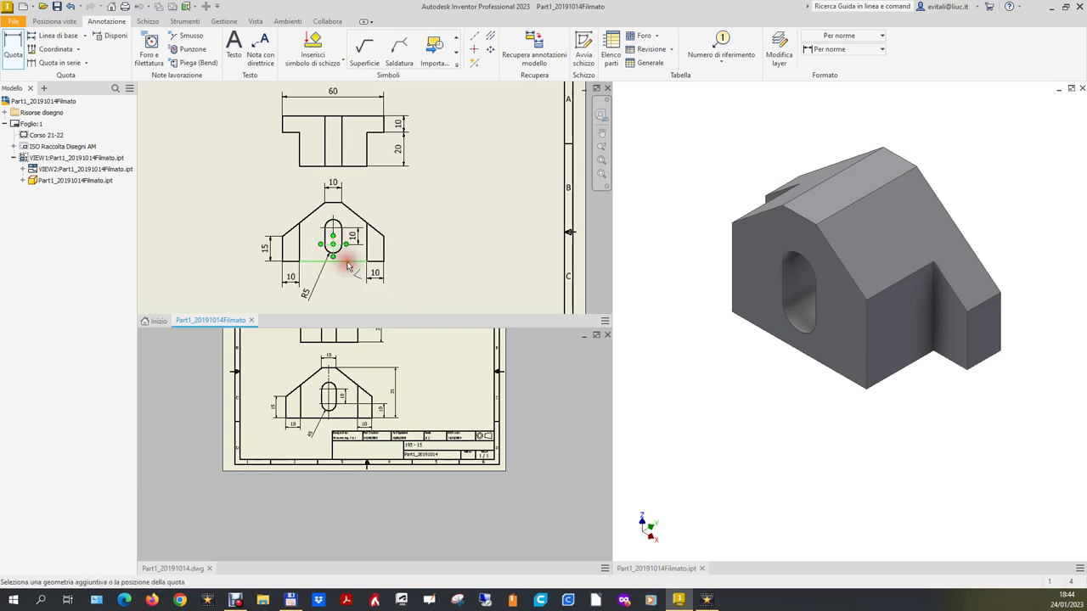
pyautogui.press('Escape')
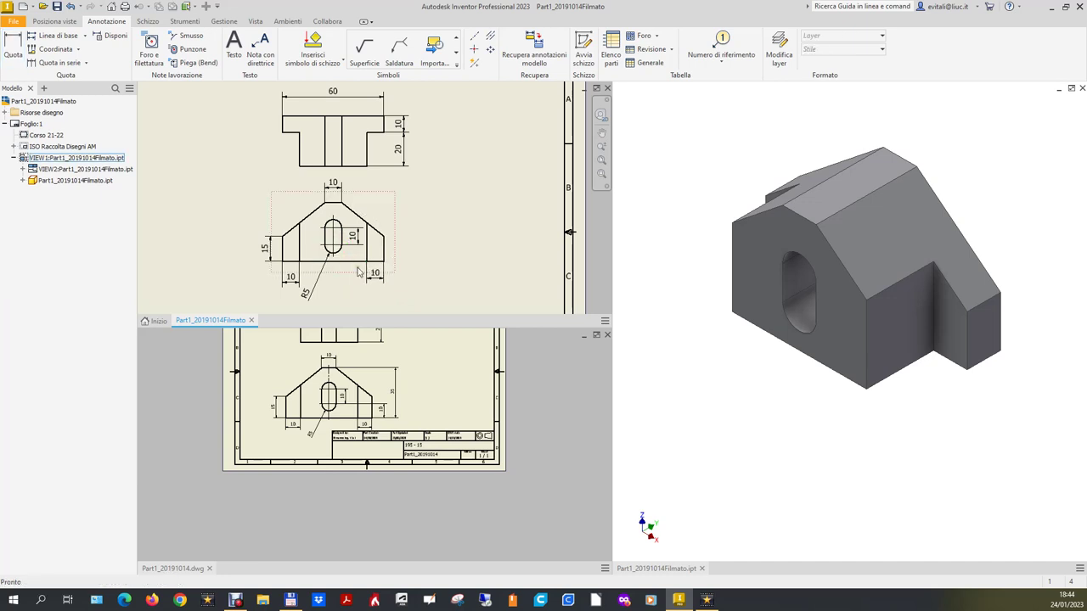
# Add a vertical 10 from slot to bottom edge and the 35 overall height at the right.
pyautogui.click(13, 47)
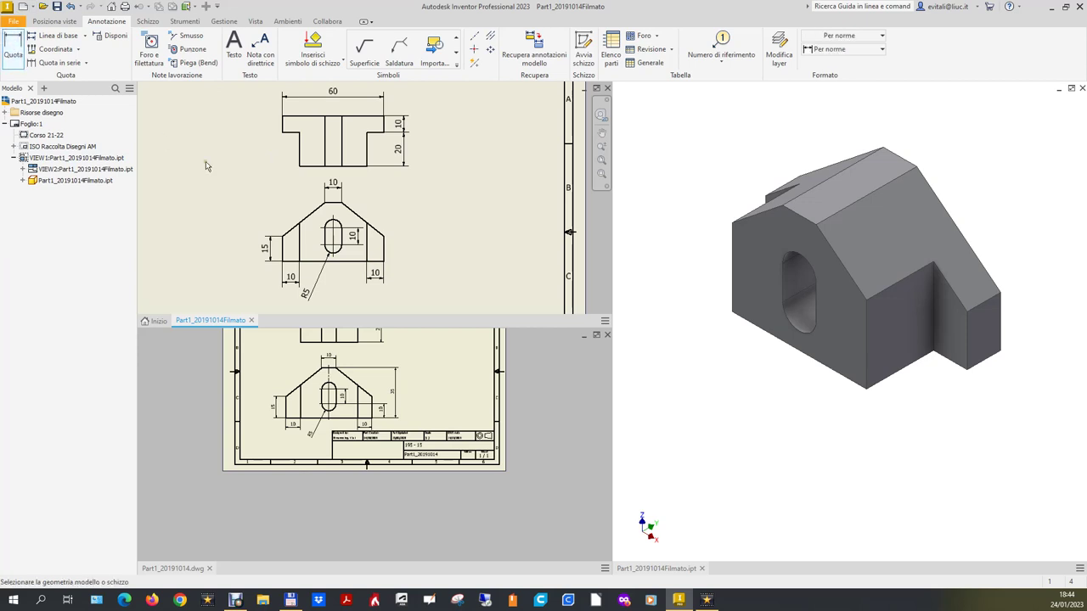
pyautogui.click(339, 245)
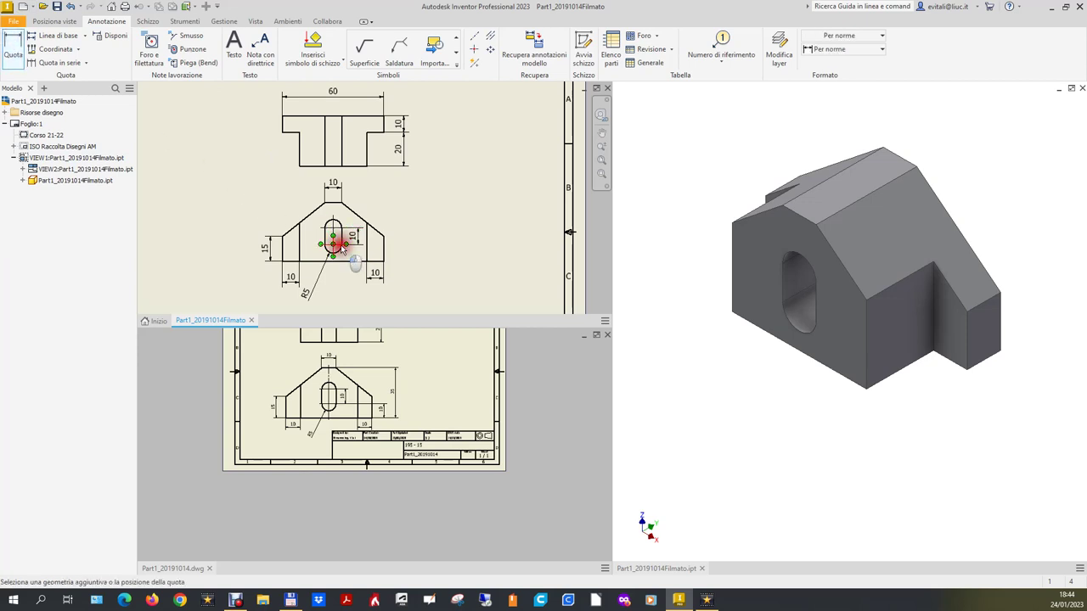
pyautogui.click(343, 261)
pyautogui.click(407, 274)
pyautogui.click(344, 262)
pyautogui.click(327, 204)
pyautogui.click(432, 214)
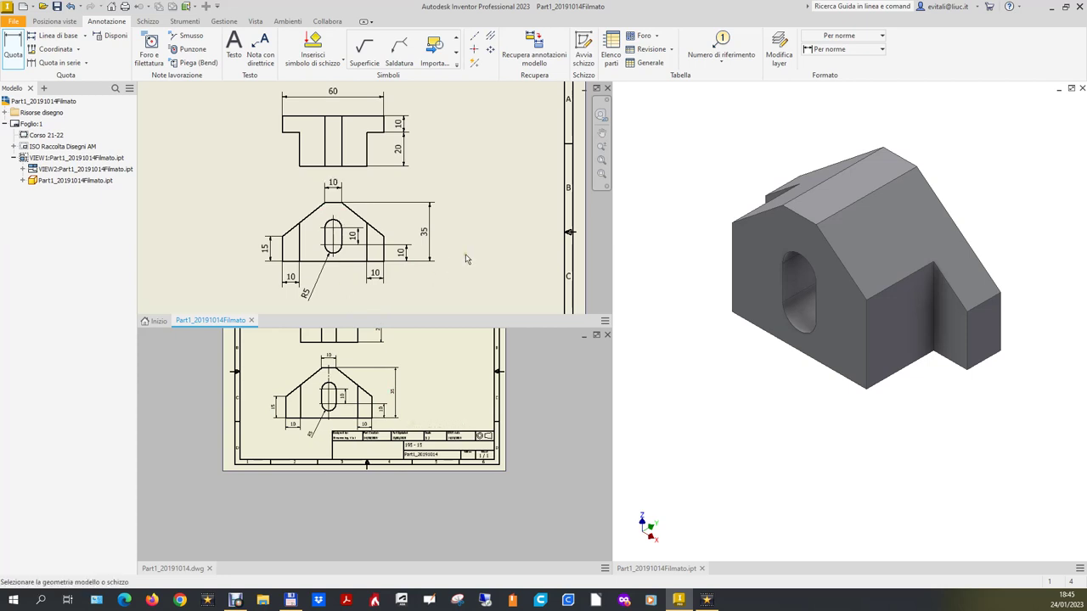
pyautogui.scroll(-3, 465, 259)
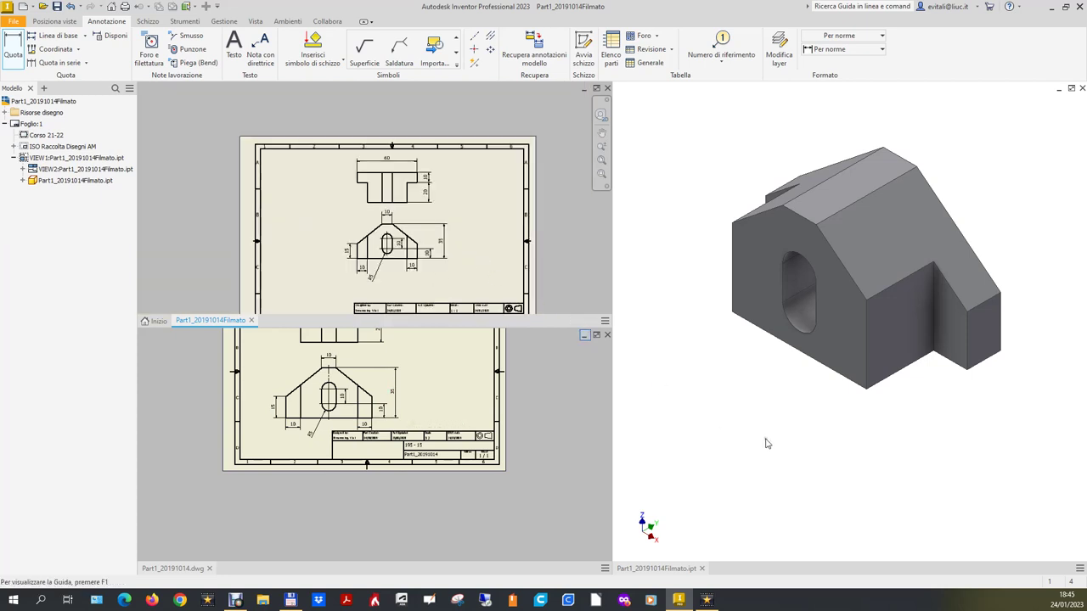